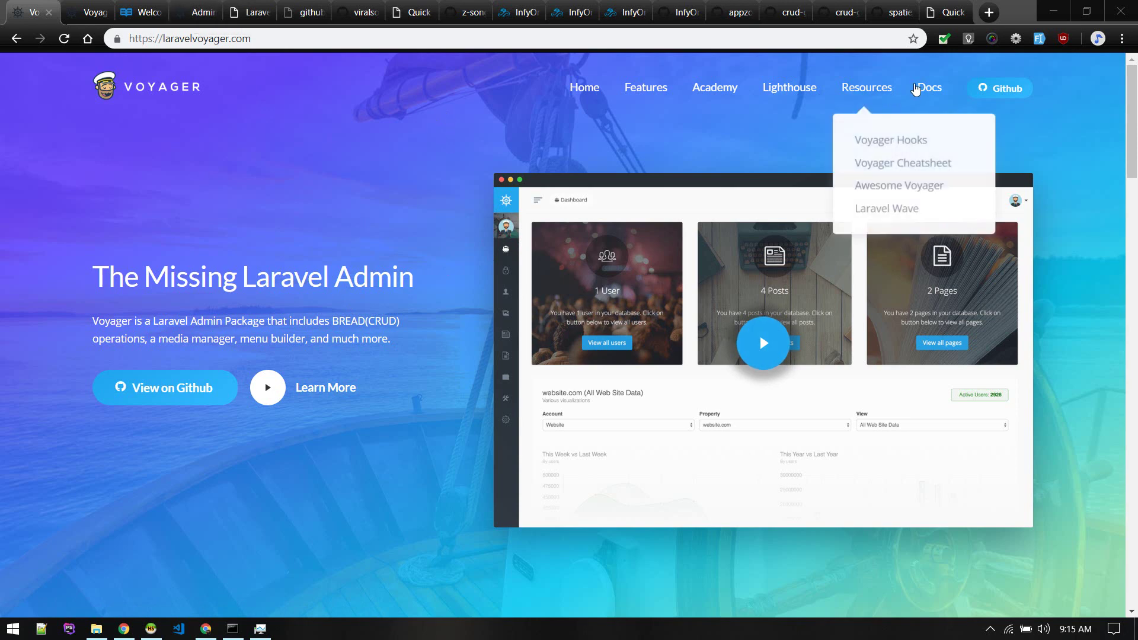
Open the Installation page of the Voyager documentation at voyager.readme.io
left_click(930, 89)
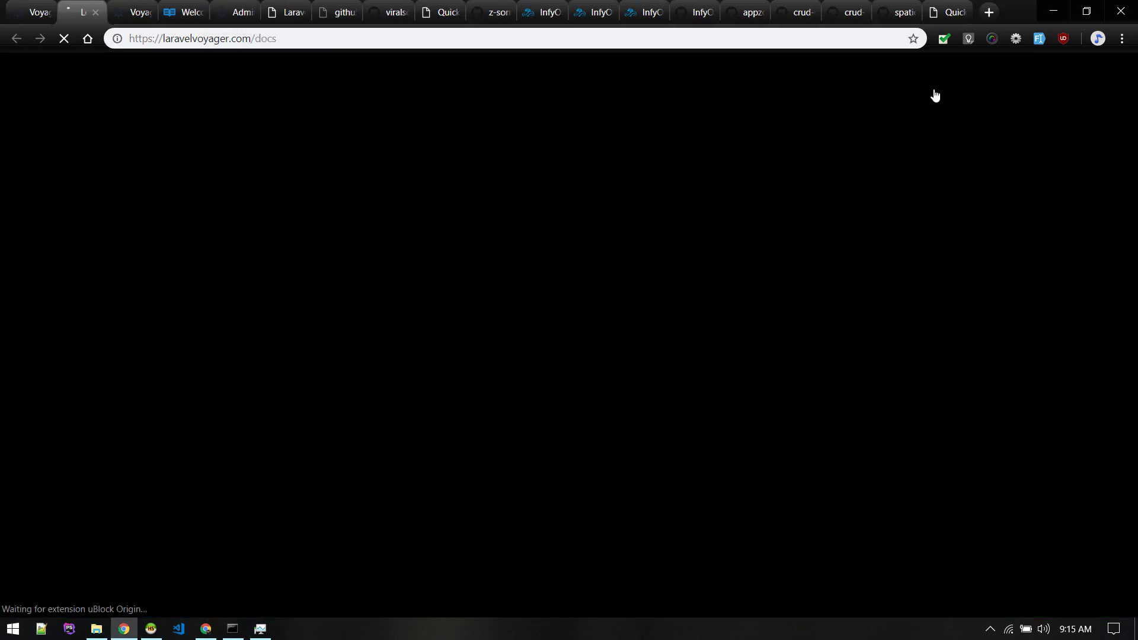
left_click(180, 12)
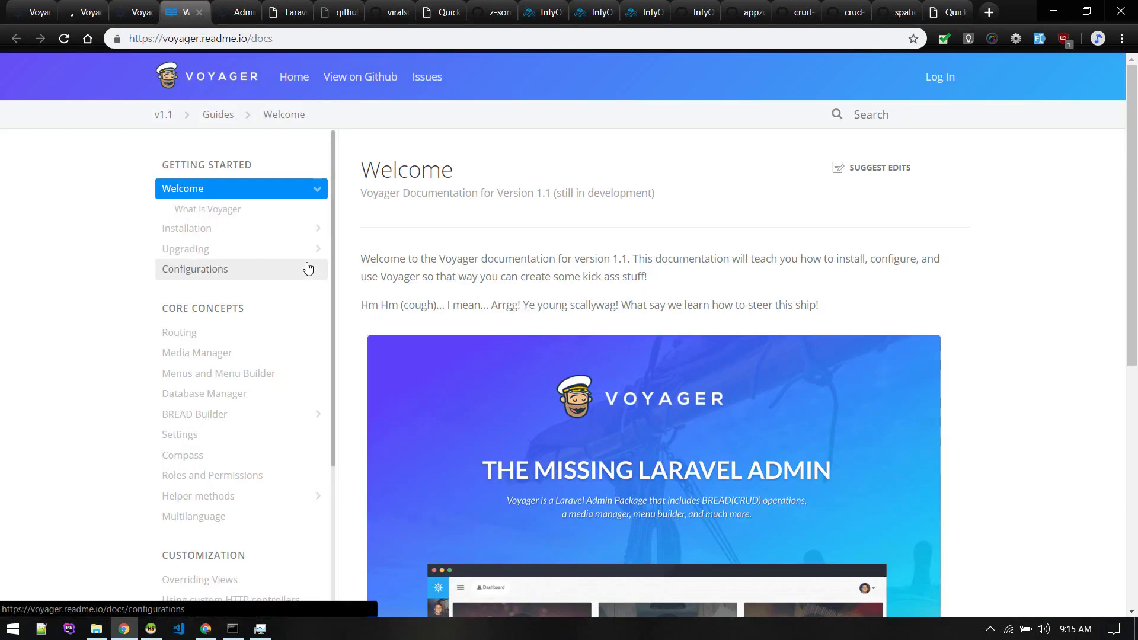
left_click(209, 230)
scroll(441, 319, "down", 2)
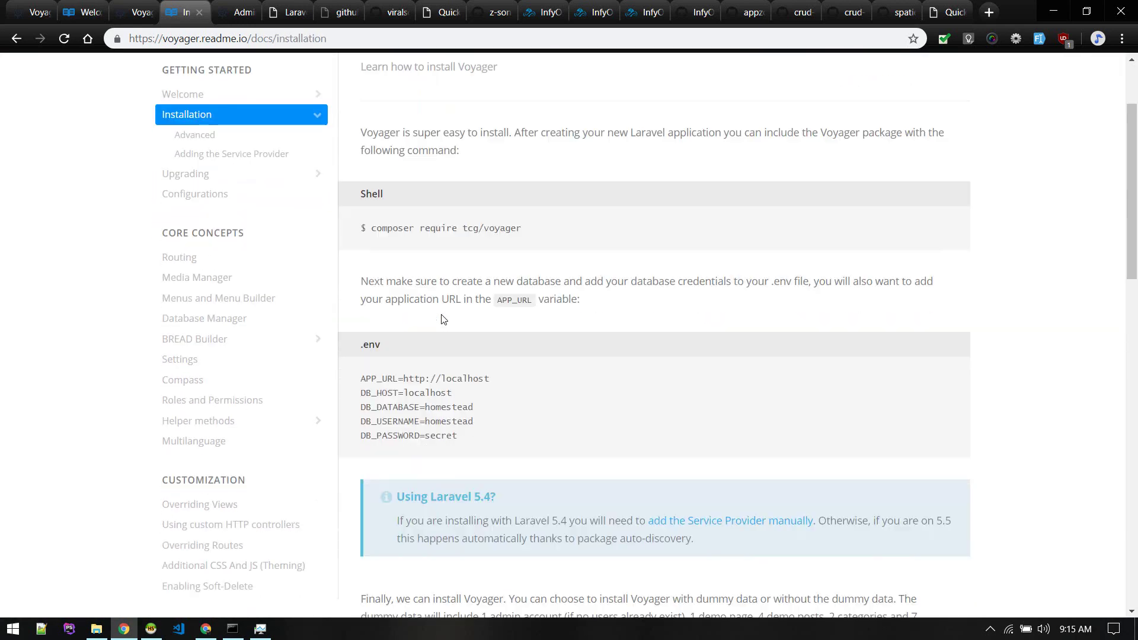
Read the Voyager installation guide, covering the .env settings, the install commands, the dummy login and admin user creation
scroll(441, 319, "down", 1)
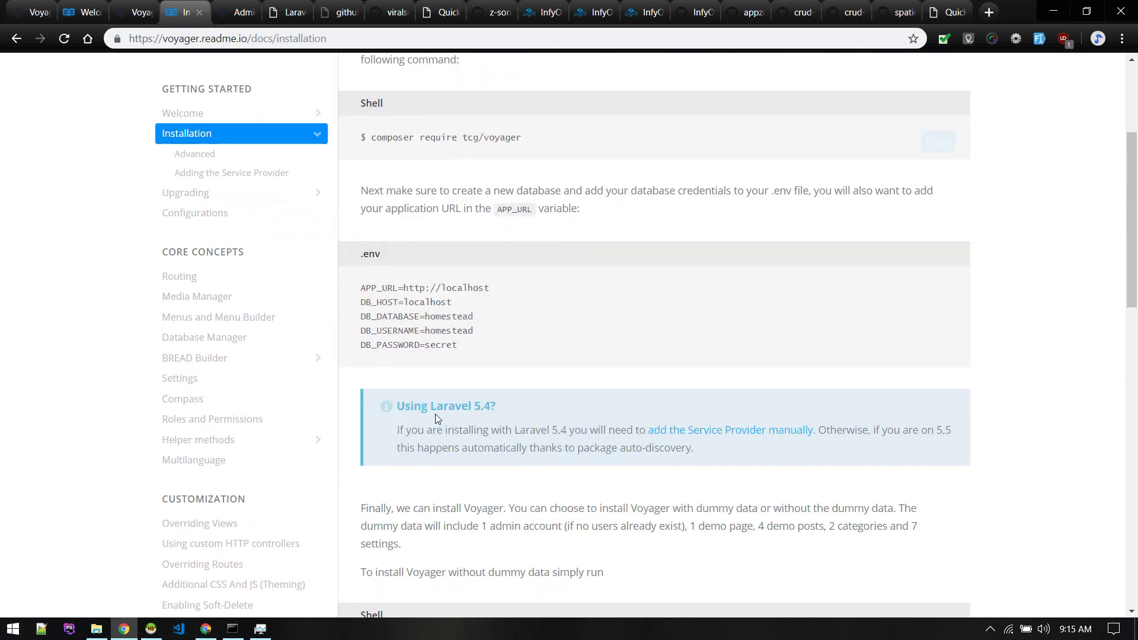
scroll(477, 442, "down", 1)
scroll(479, 444, "down", 4)
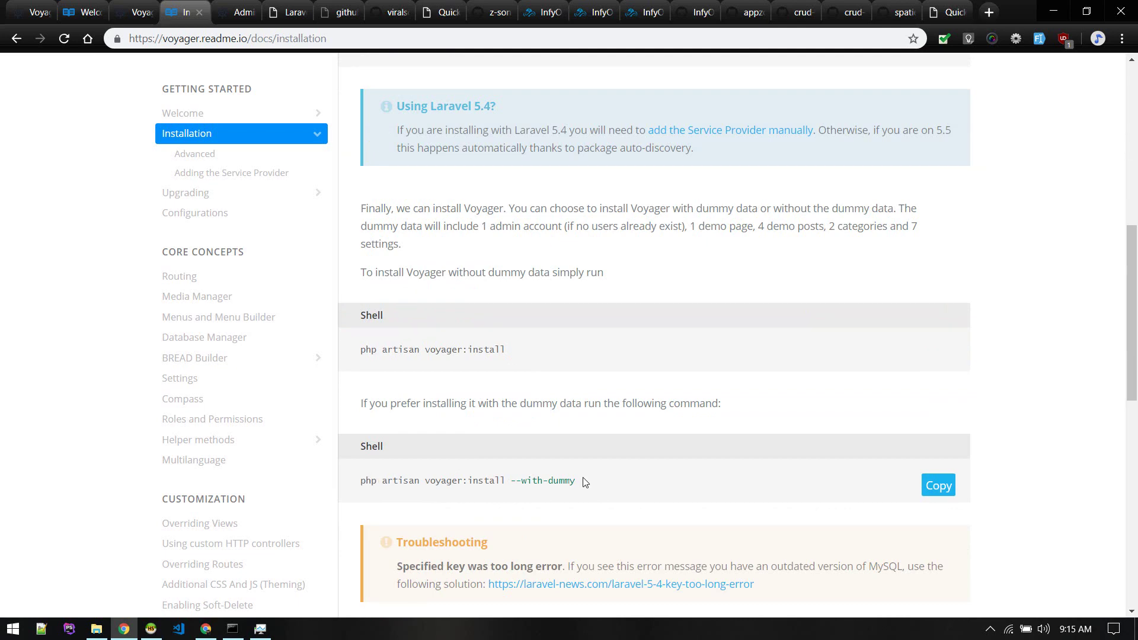
scroll(585, 487, "down", 3)
scroll(586, 487, "down", 3)
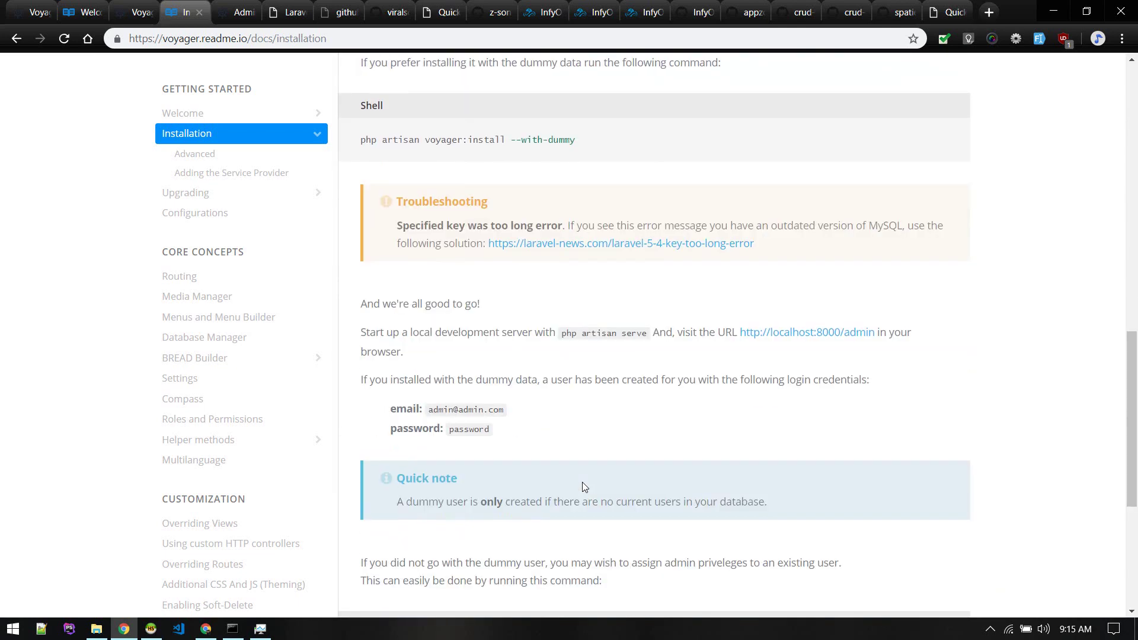
scroll(585, 487, "down", 1)
scroll(585, 487, "down", 1)
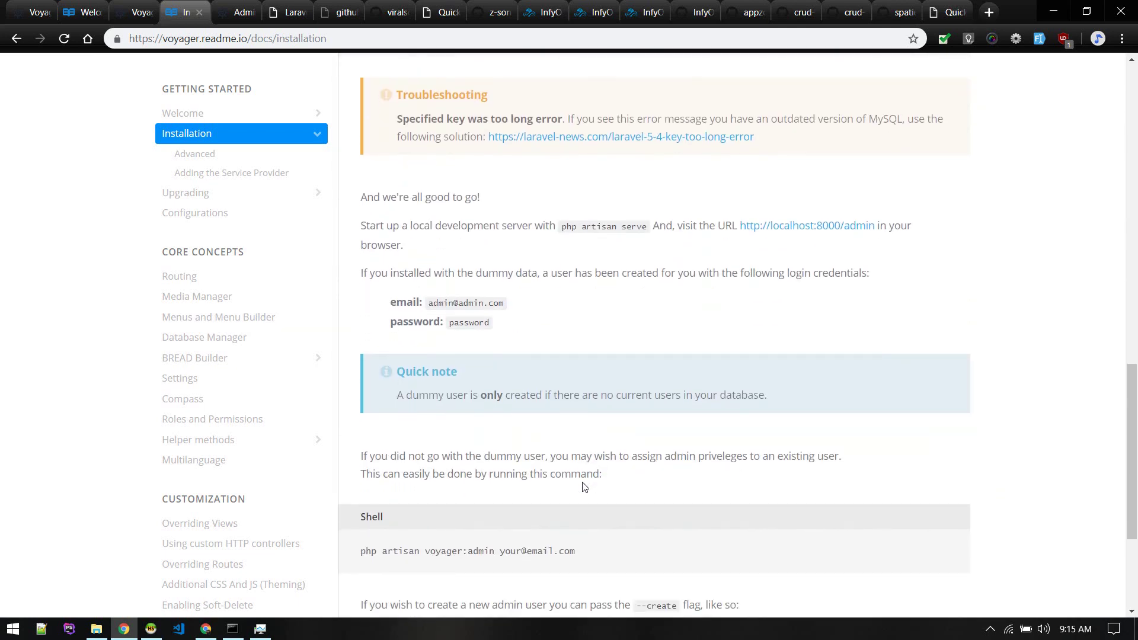
scroll(585, 487, "down", 3)
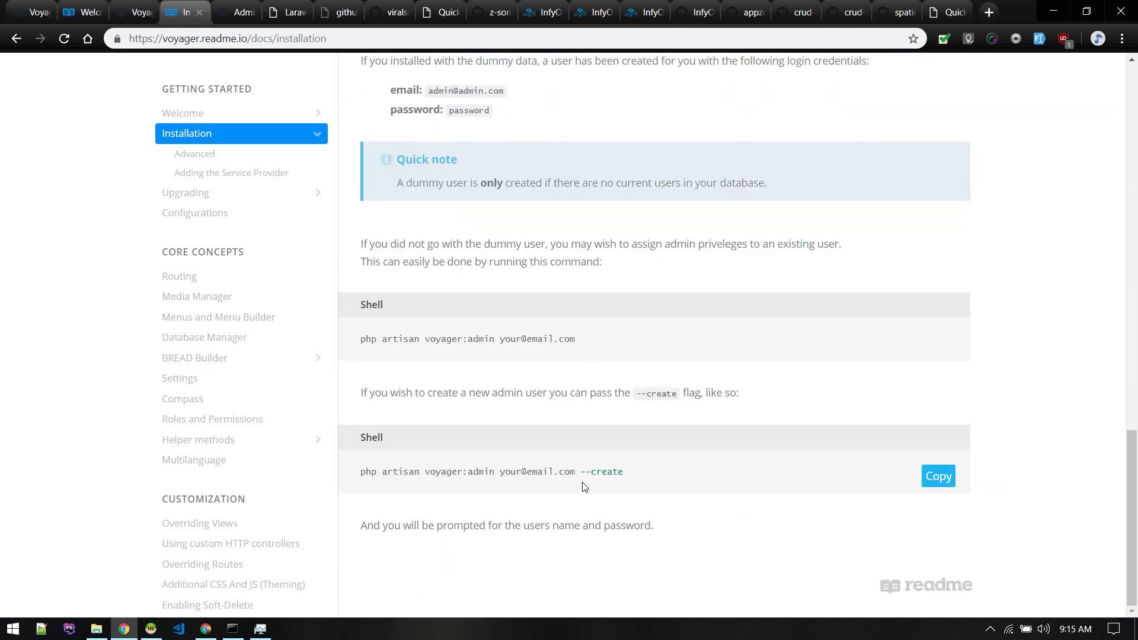
scroll(584, 486, "up", 3)
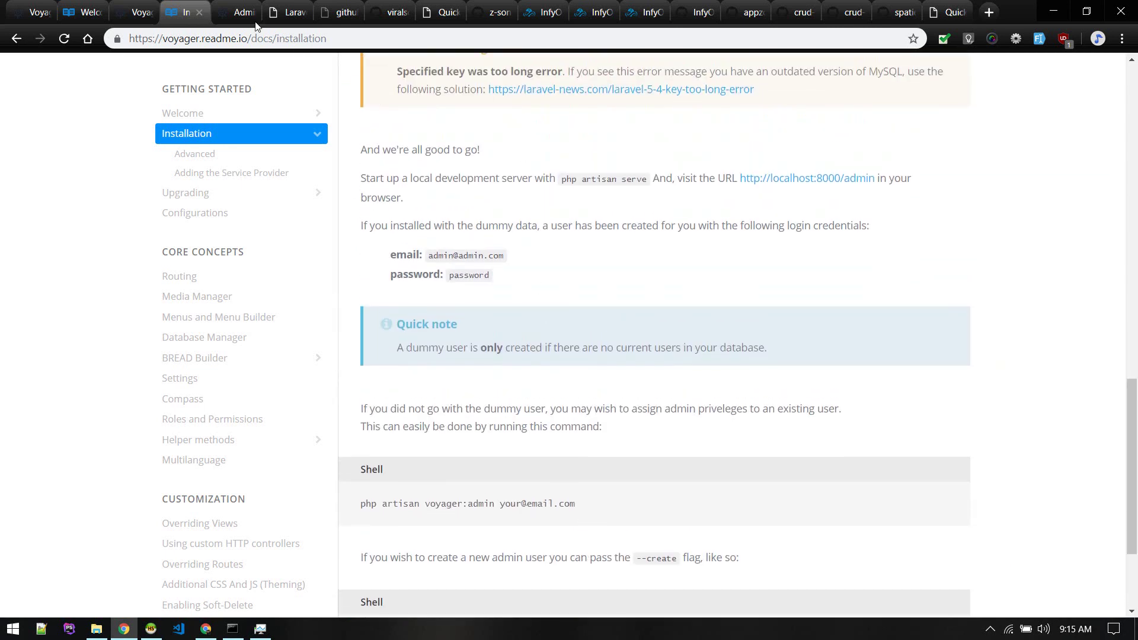
Log in to the admin panel at voadmin.test/admin/login with the prefilled credentials and view the Roles list
left_click(227, 8)
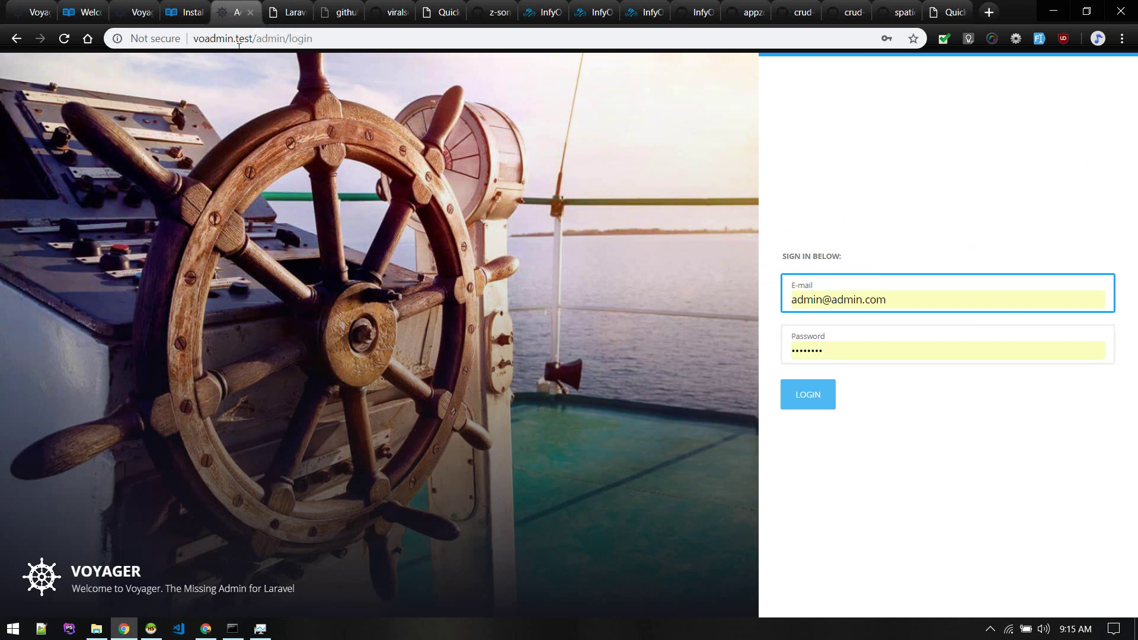
left_click_drag(257, 39, 335, 40)
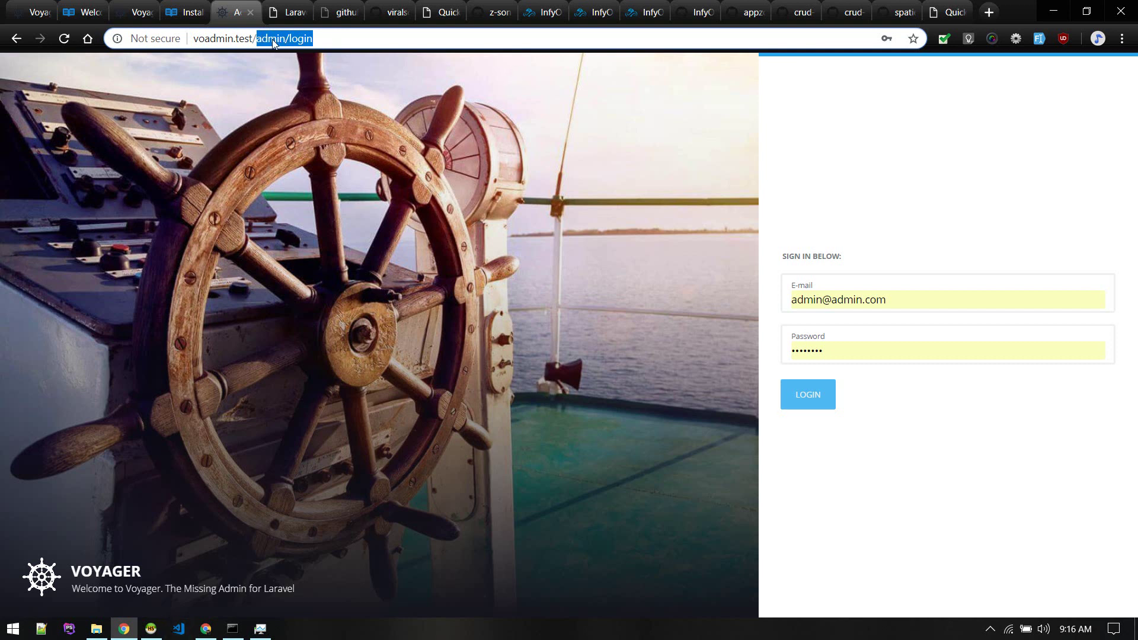
left_click(821, 397)
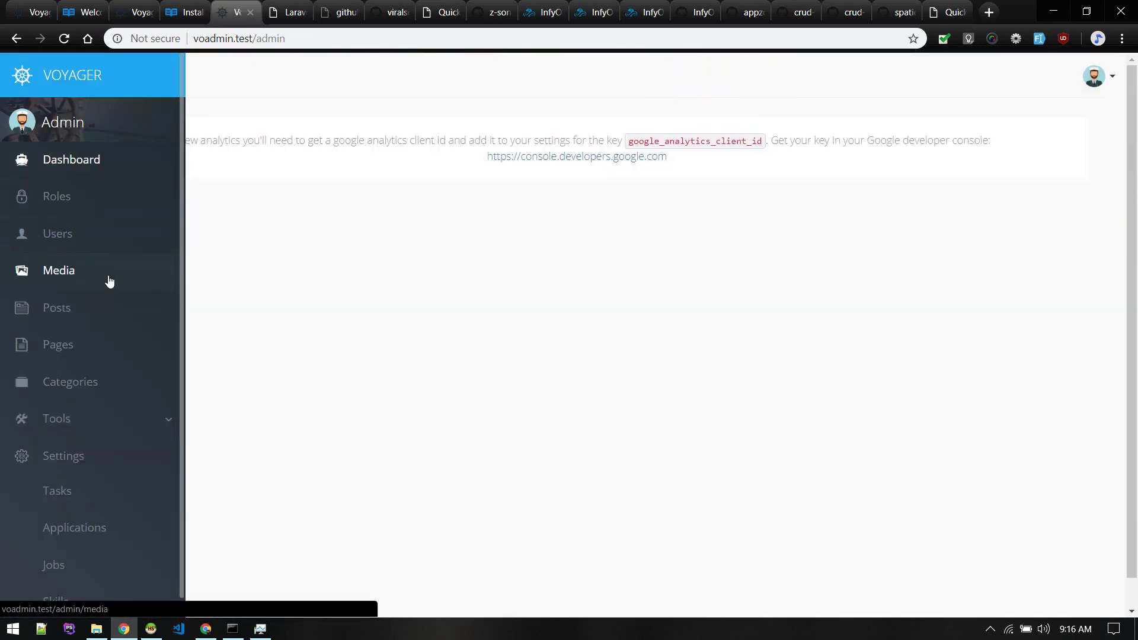
left_click(57, 197)
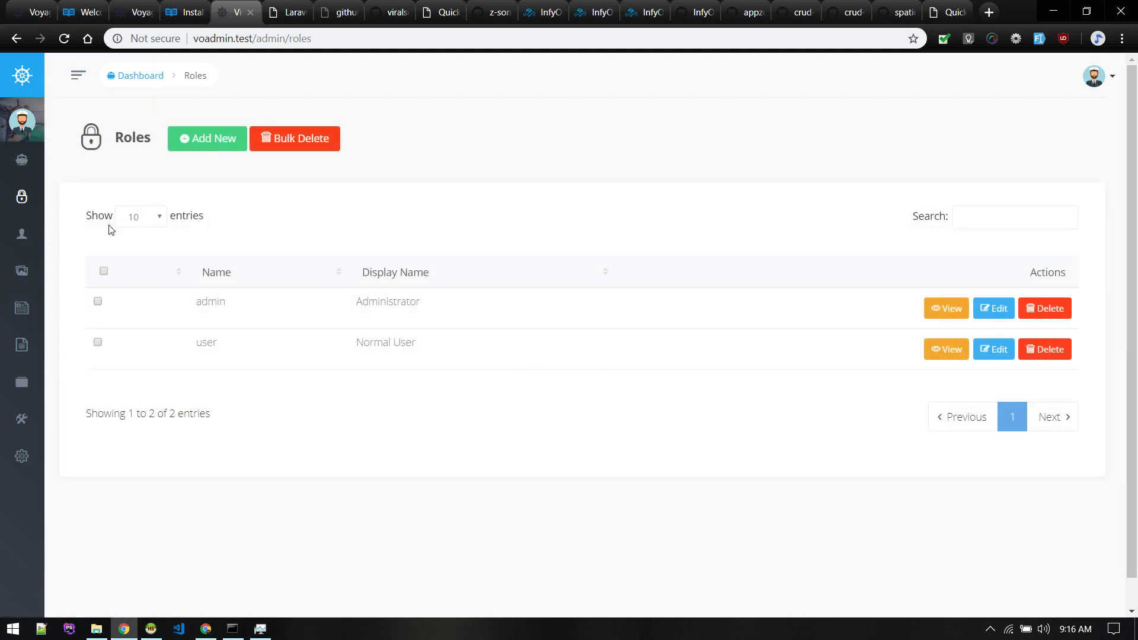
Open the Media library and browse into the task folder's October2018 subfolder
mouse_move(77, 452)
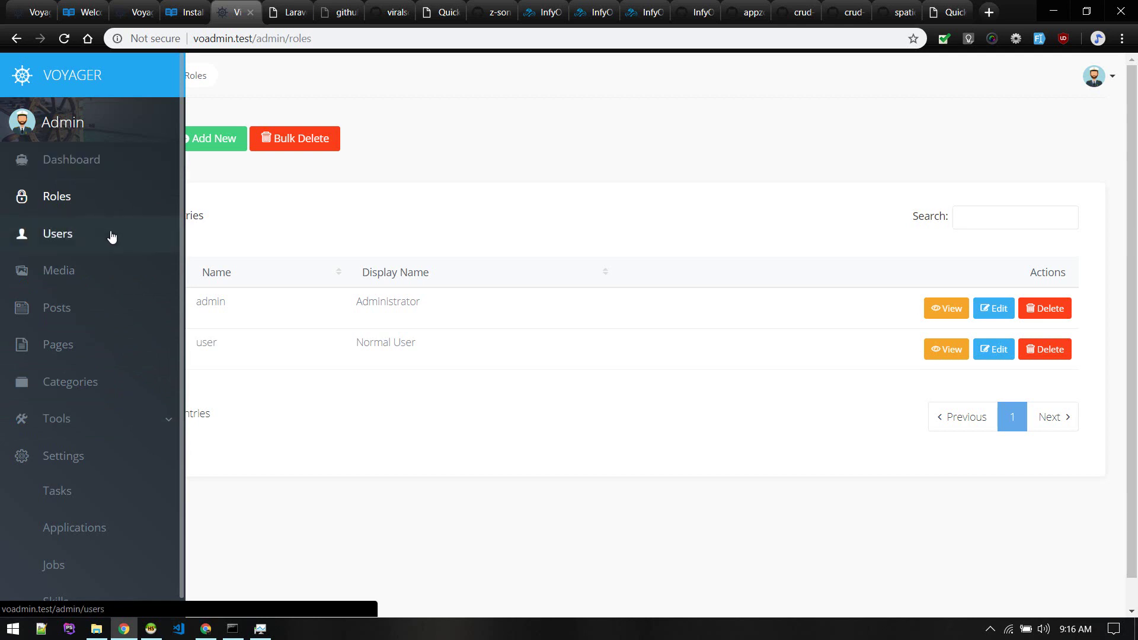
mouse_move(28, 285)
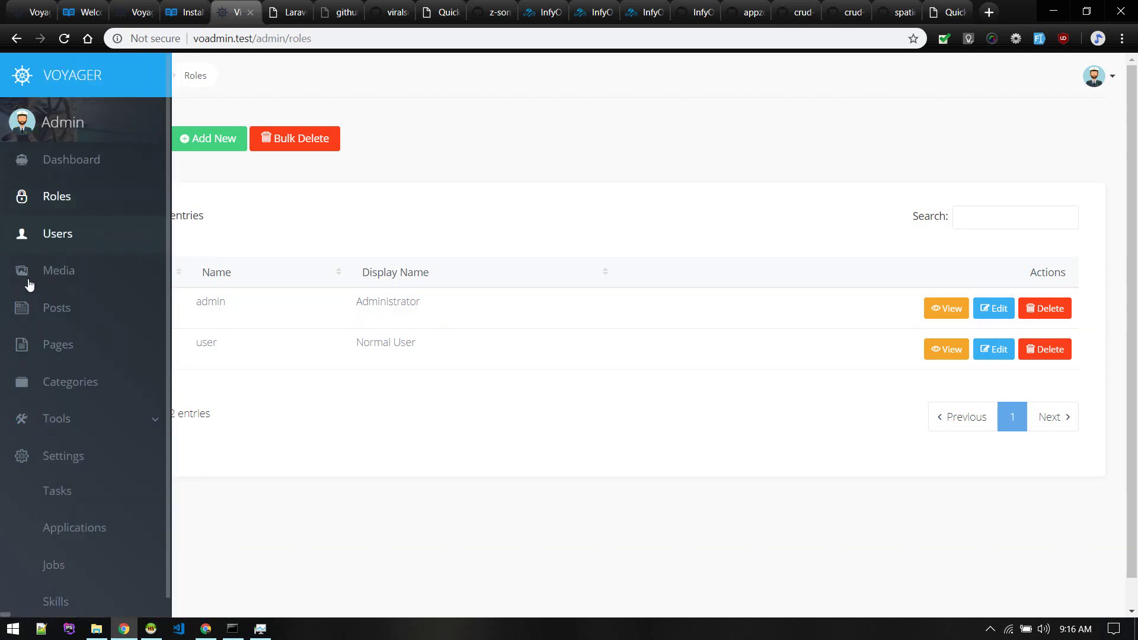
left_click(67, 276)
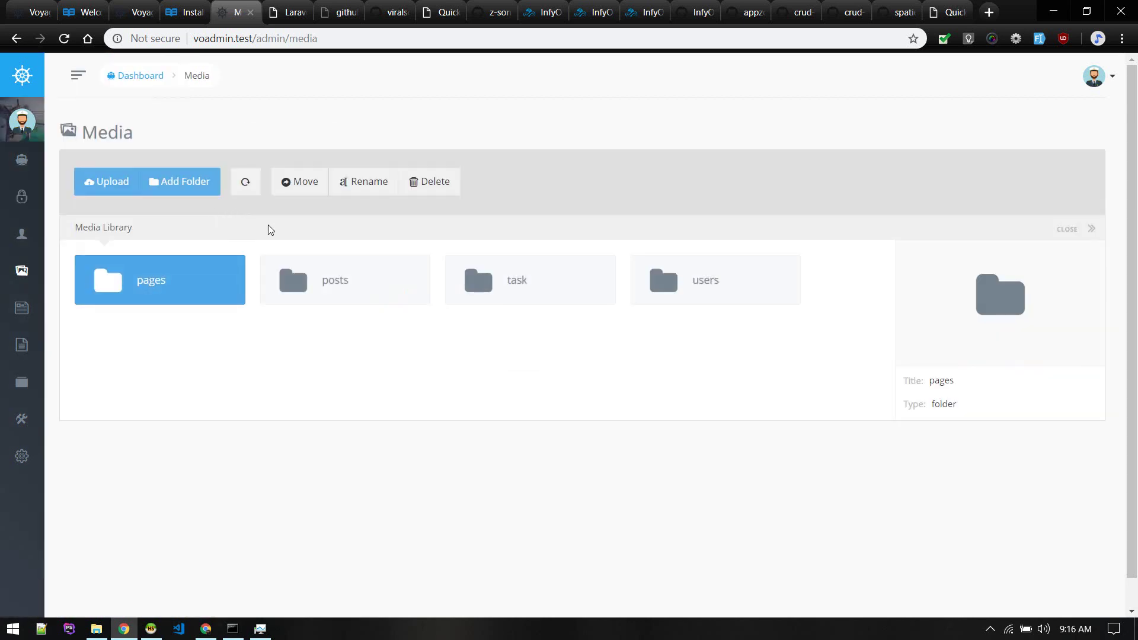
left_click(320, 274)
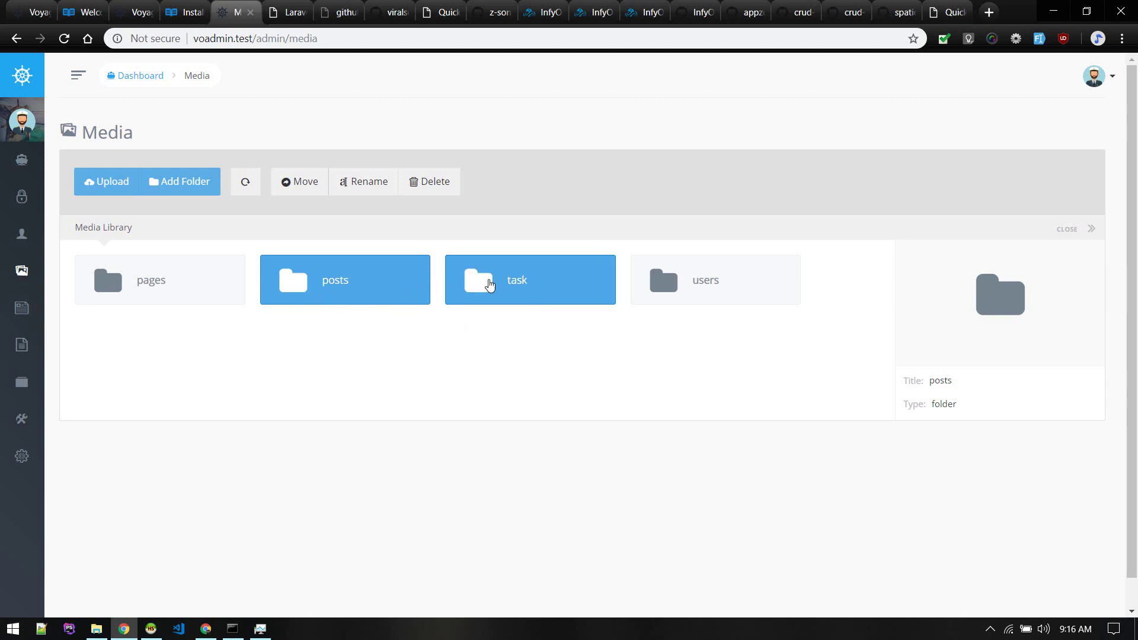
left_click(490, 285)
double_click(489, 285)
double_click(98, 305)
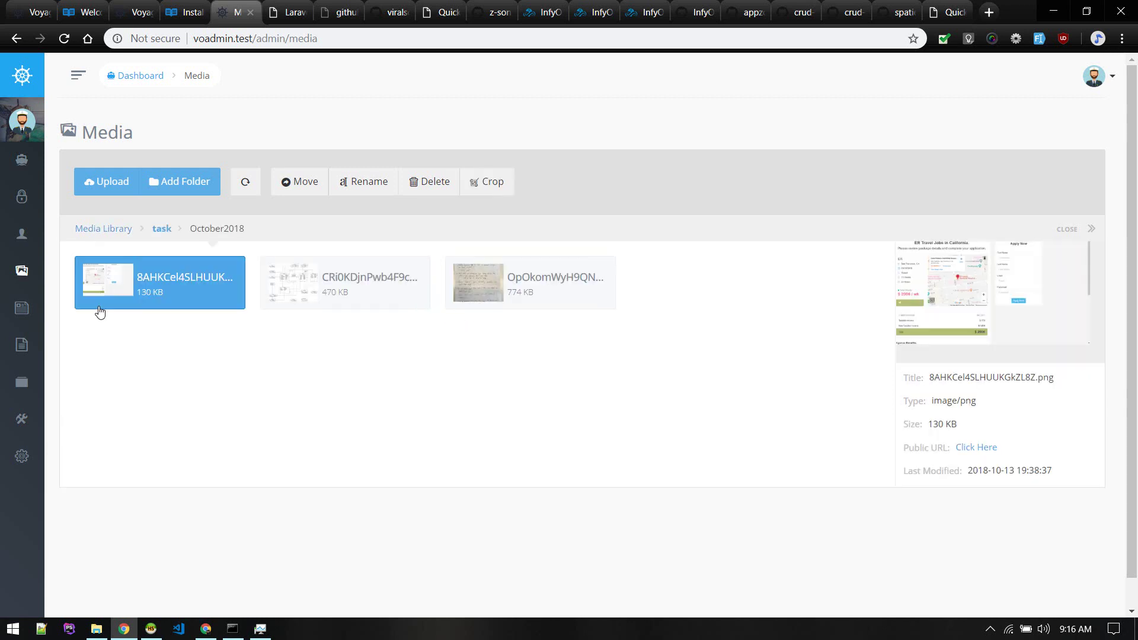
Open the Database manager among the admin tools
mouse_move(62, 270)
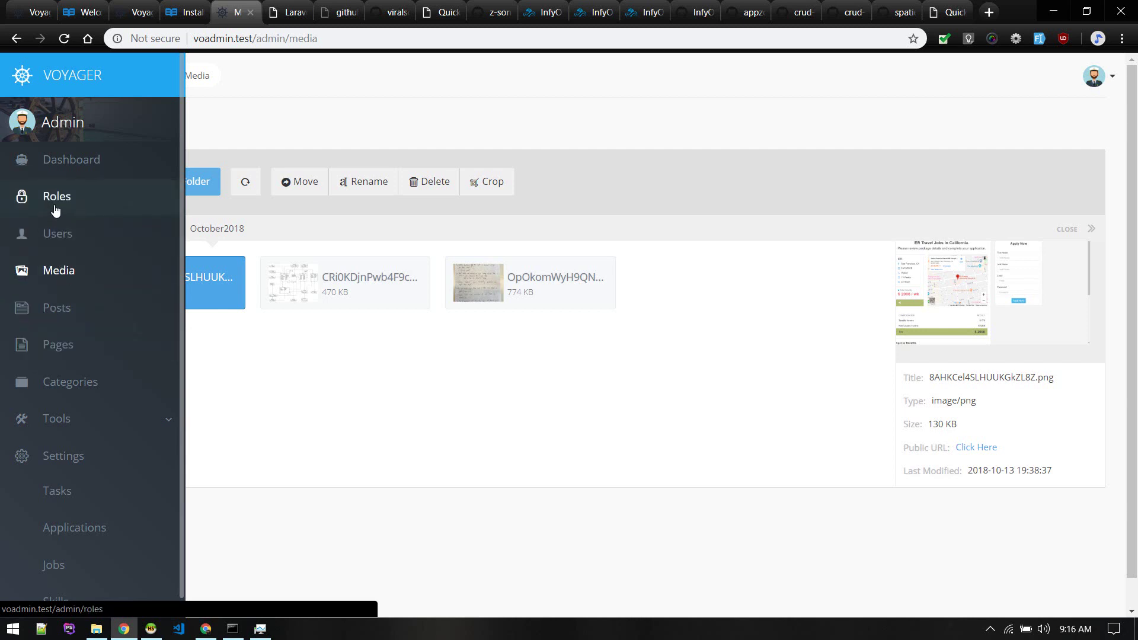
scroll(47, 492, "down", 1)
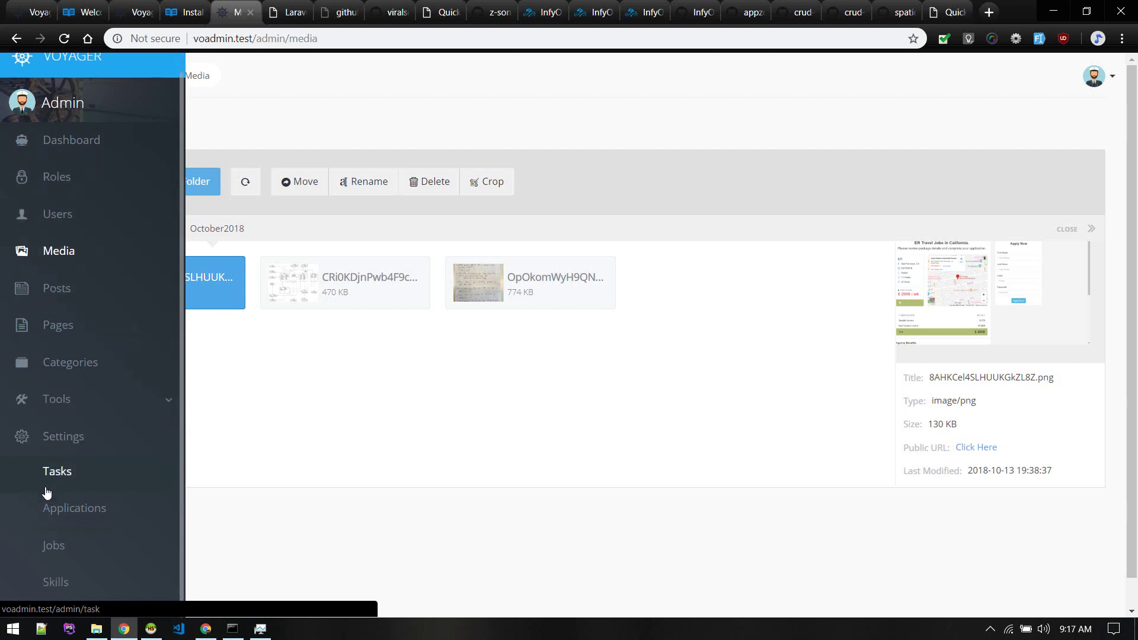
scroll(47, 492, "up", 1)
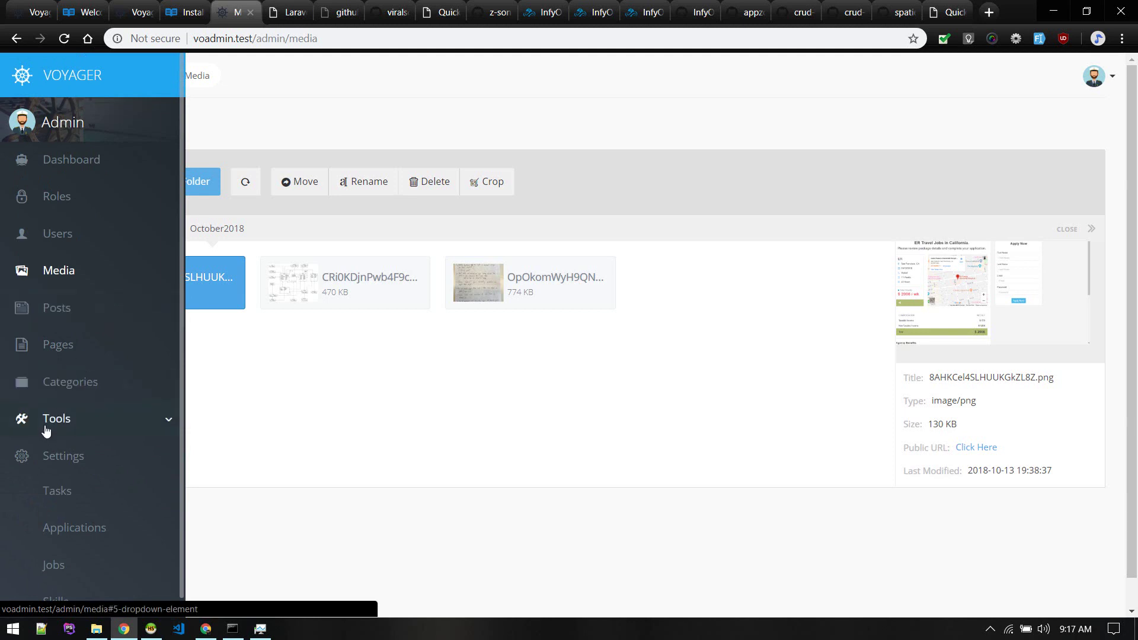
left_click(115, 431)
left_click(72, 486)
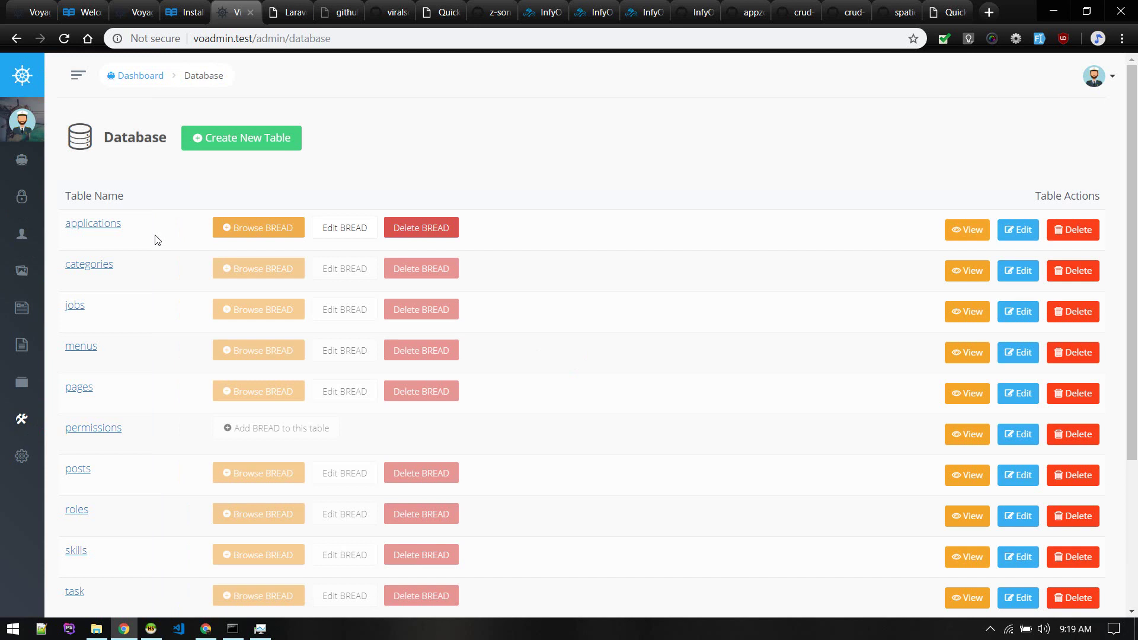
Examine the full list of database tables and their BREAD and table actions
scroll(114, 272, "down", 2)
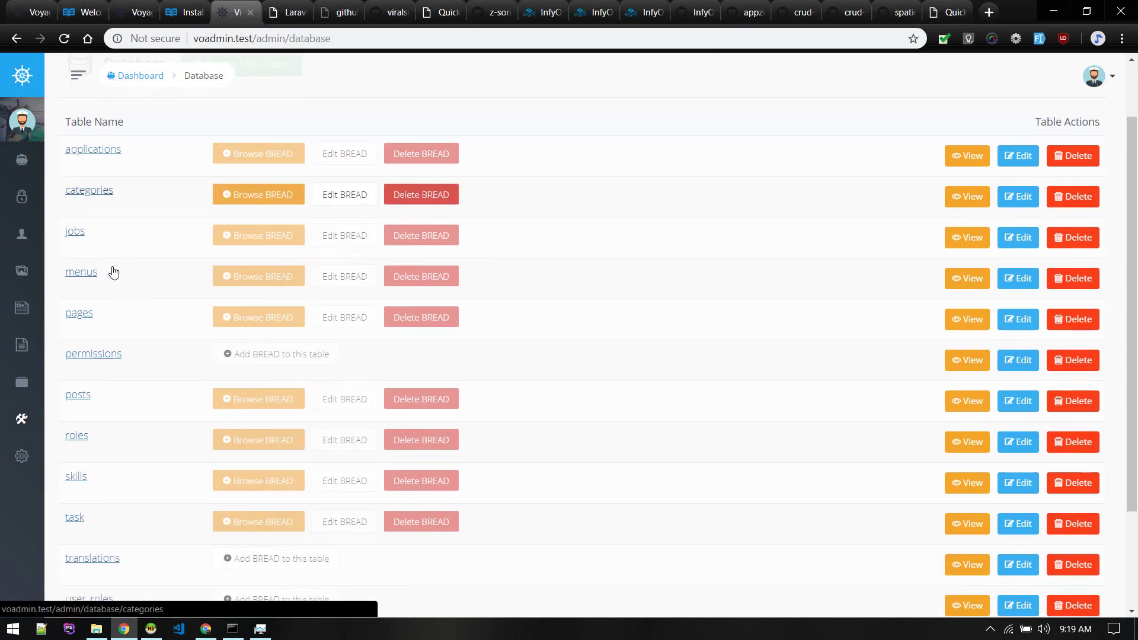
scroll(113, 272, "down", 3)
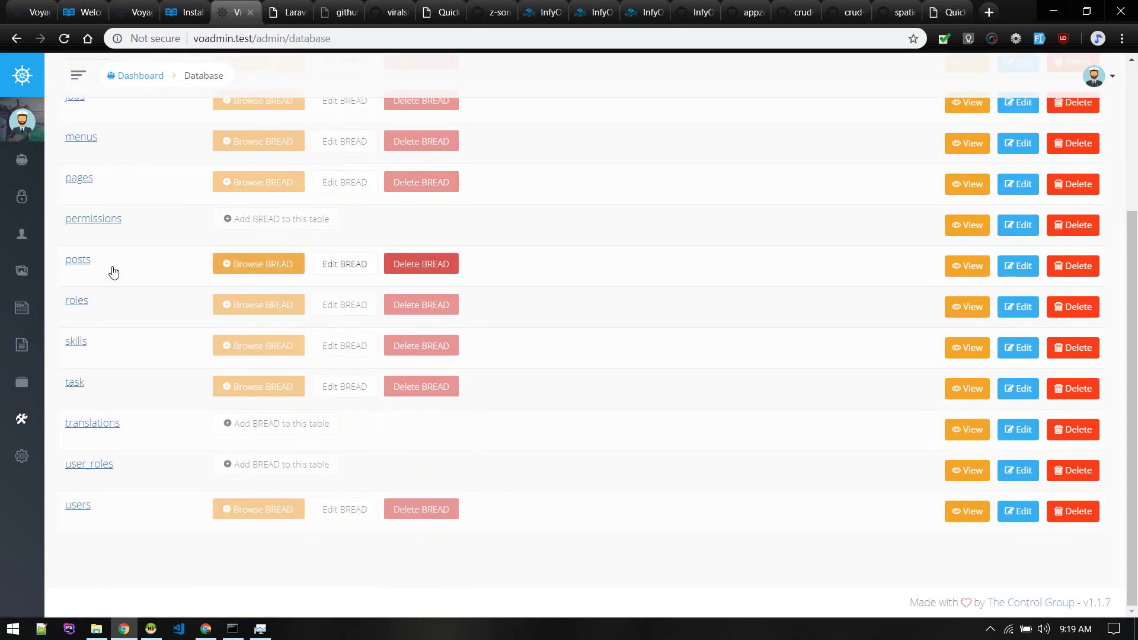
scroll(113, 272, "up", 4)
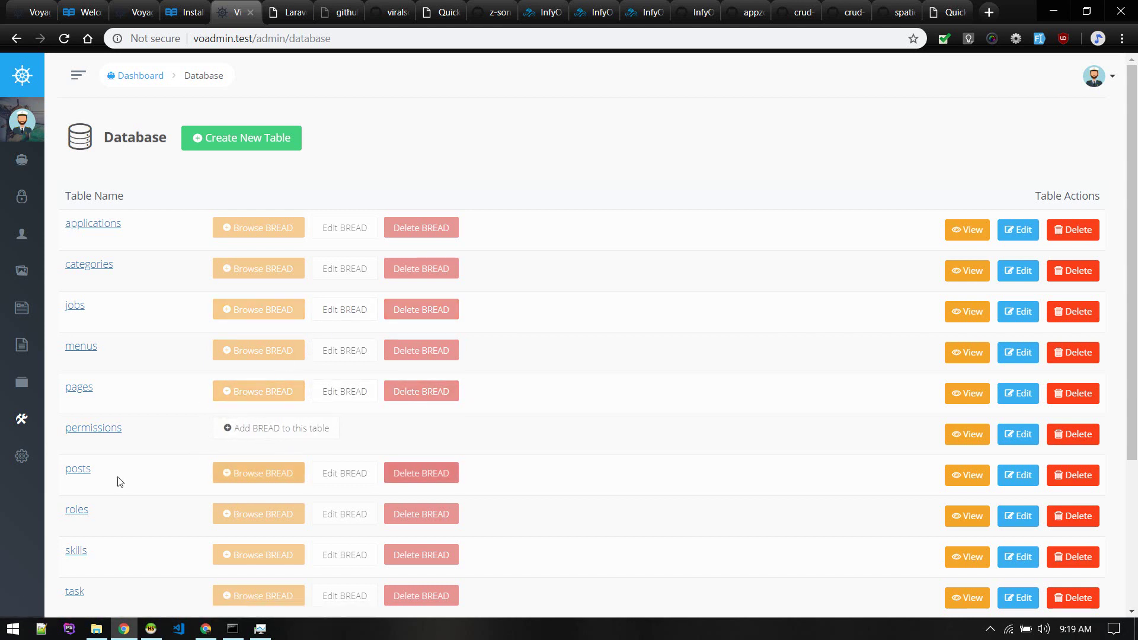
scroll(119, 481, "down", 2)
scroll(119, 480, "down", 1)
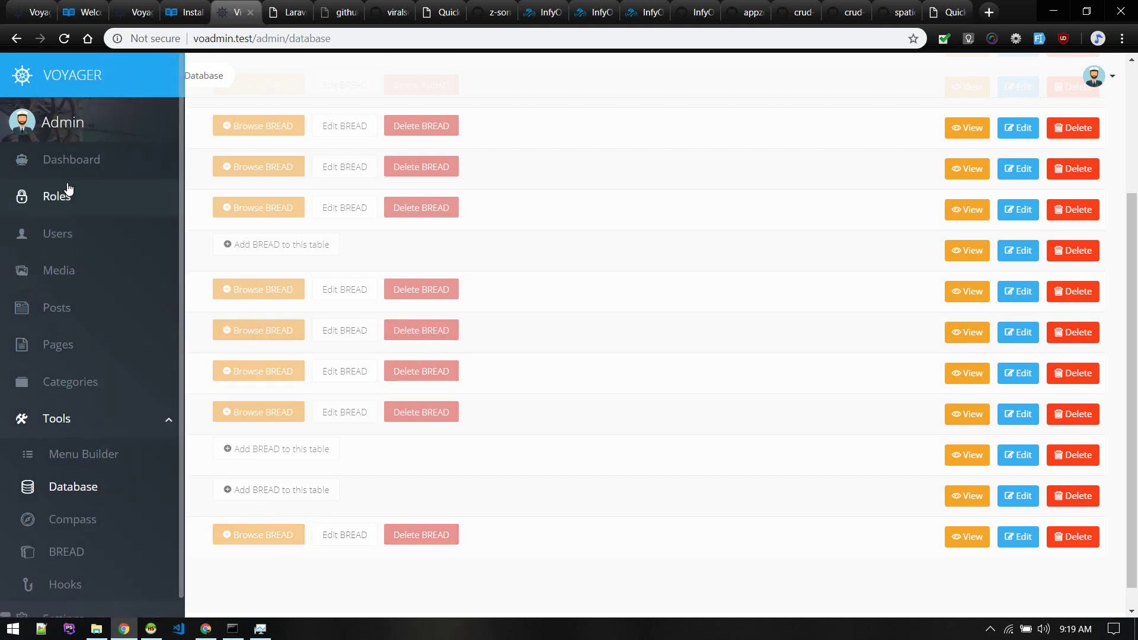
View the Users list and open the form for adding a new user
left_click(62, 235)
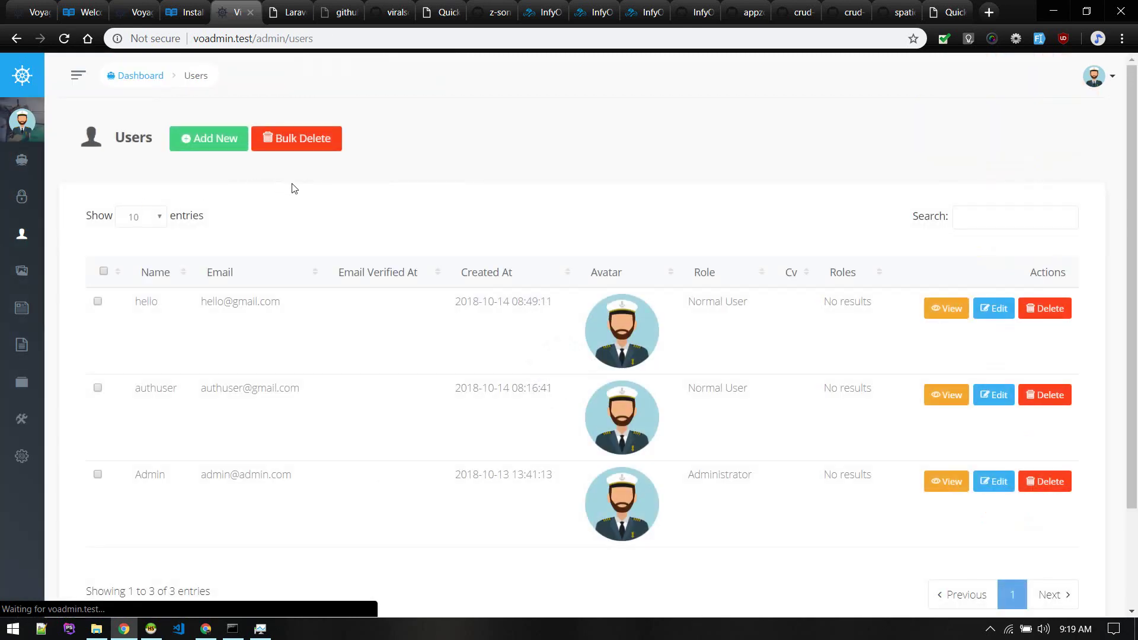
left_click(212, 140)
scroll(287, 389, "down", 1)
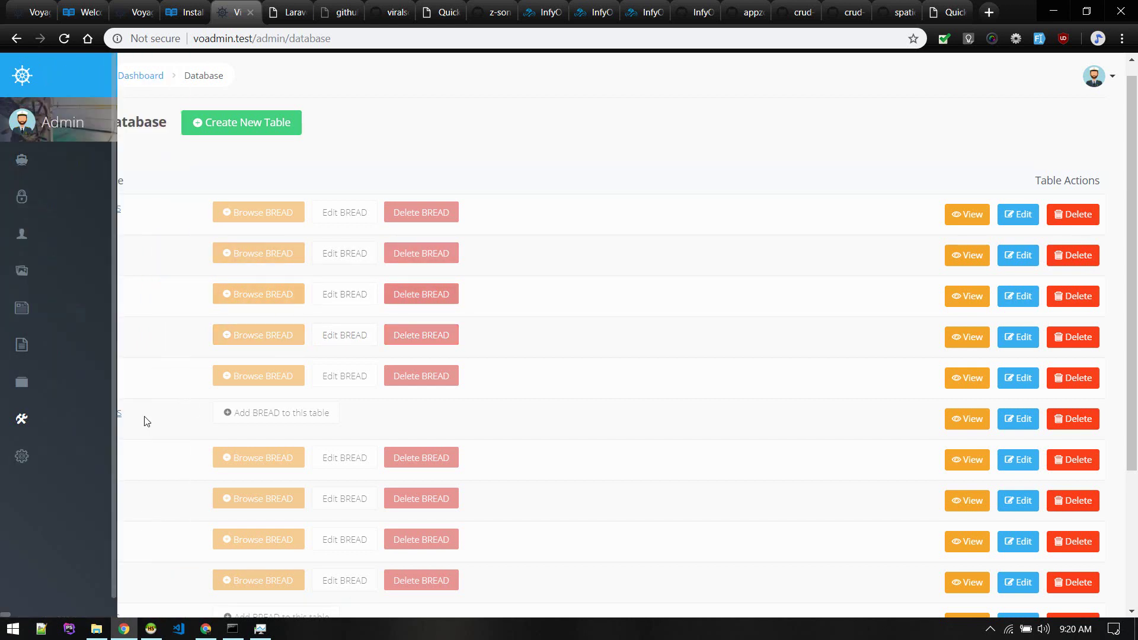
Open the new post form from the Posts list and examine its content, details, image, SEO and excerpt sections
mouse_move(74, 318)
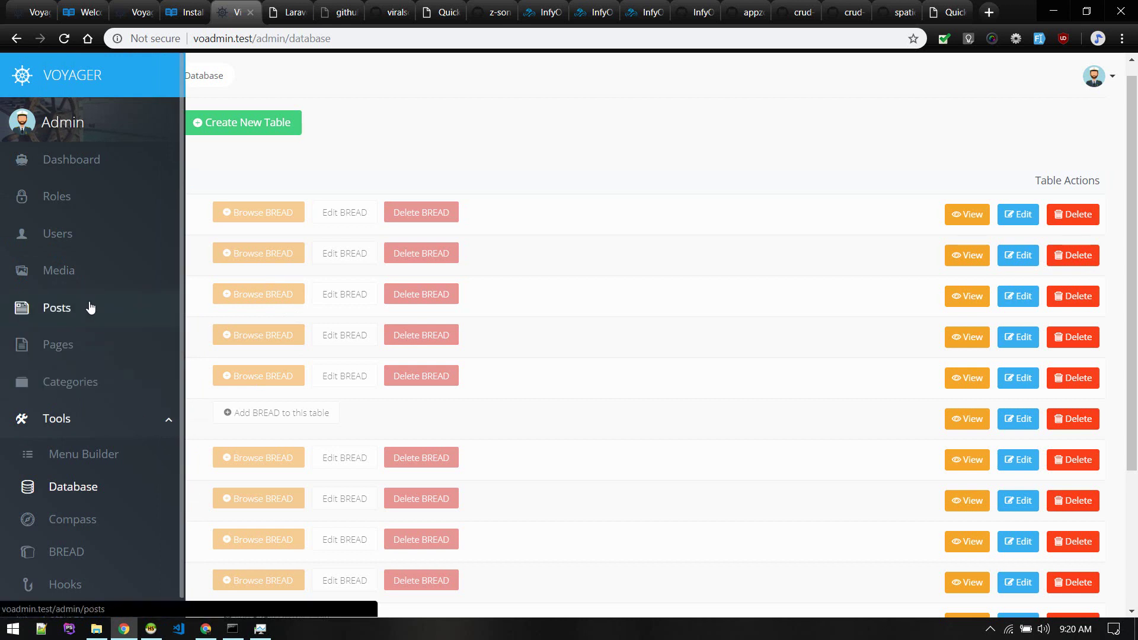
left_click(67, 307)
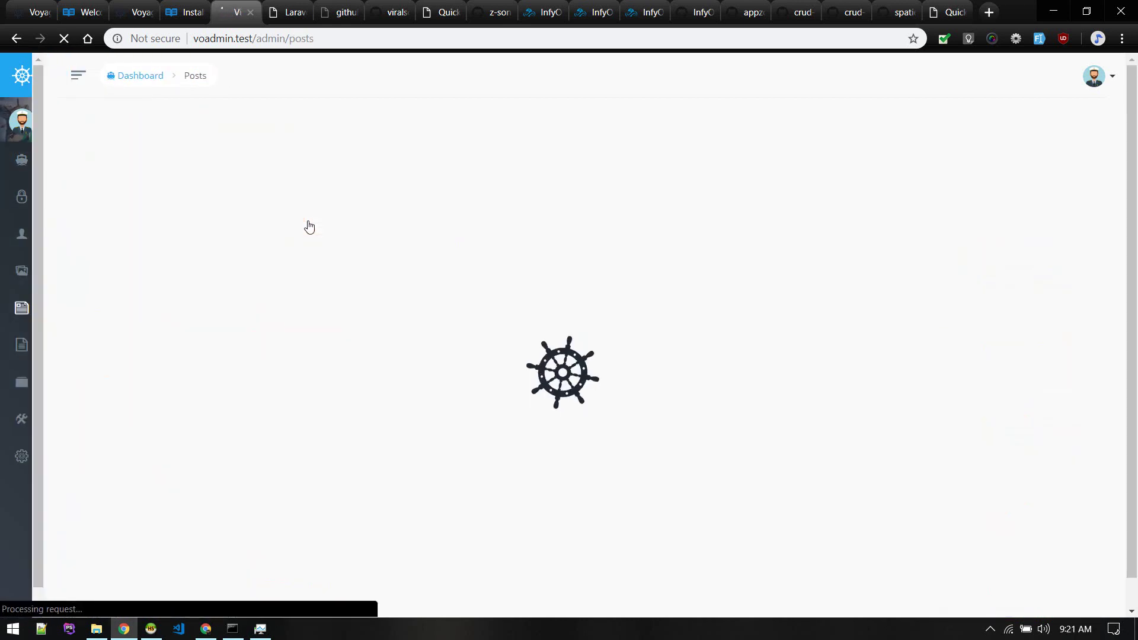
left_click(219, 147)
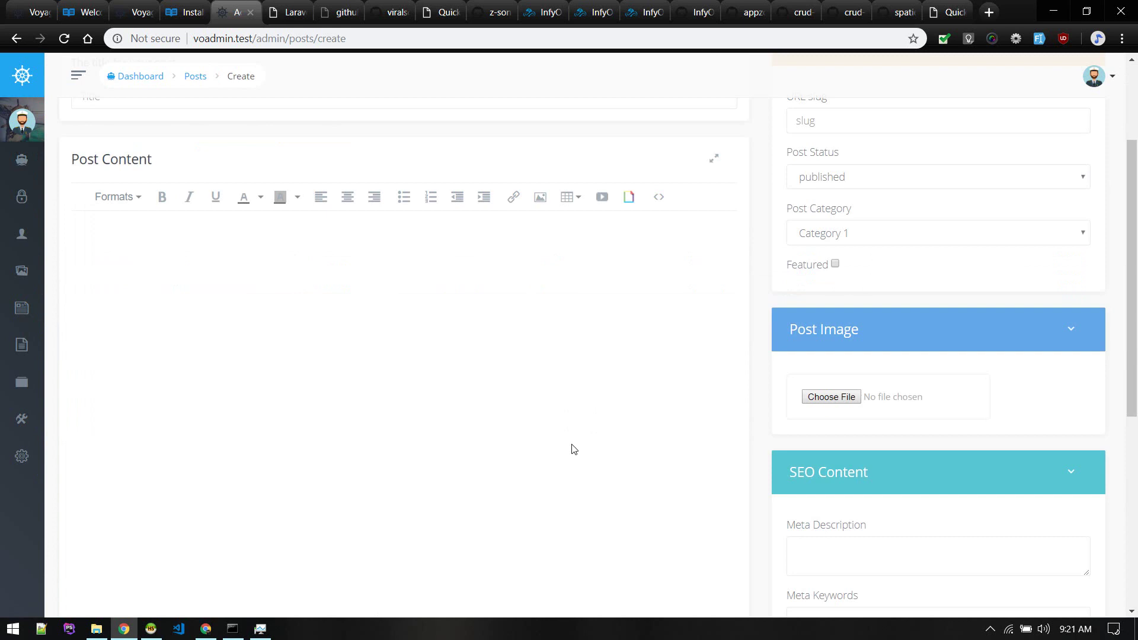
scroll(572, 449, "up", 3)
scroll(573, 448, "down", 10)
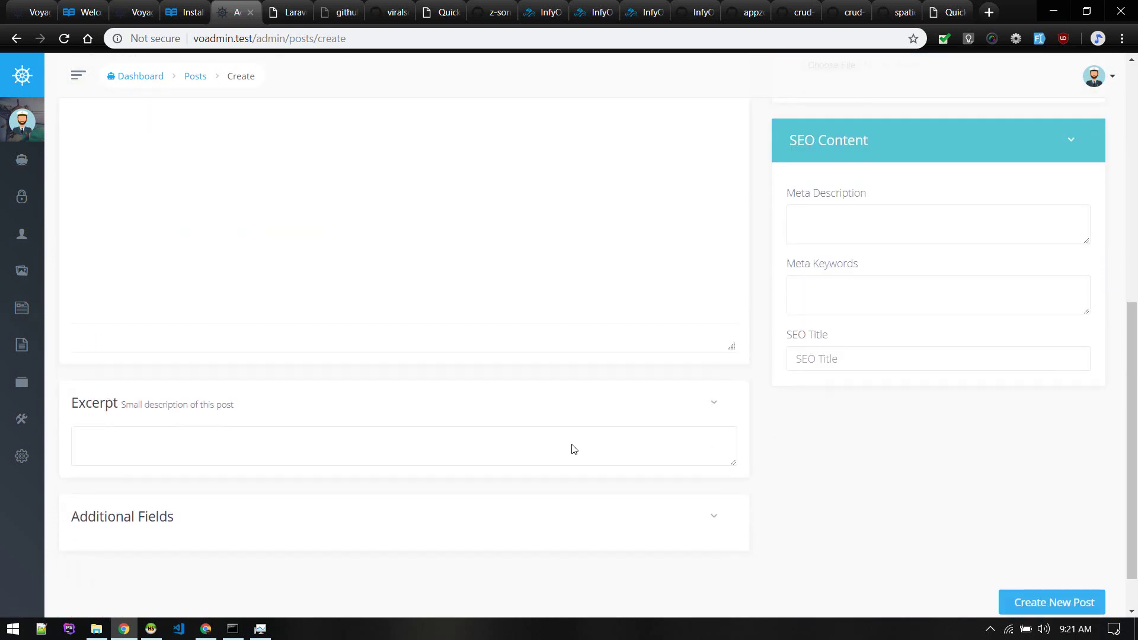
scroll(572, 449, "down", 1)
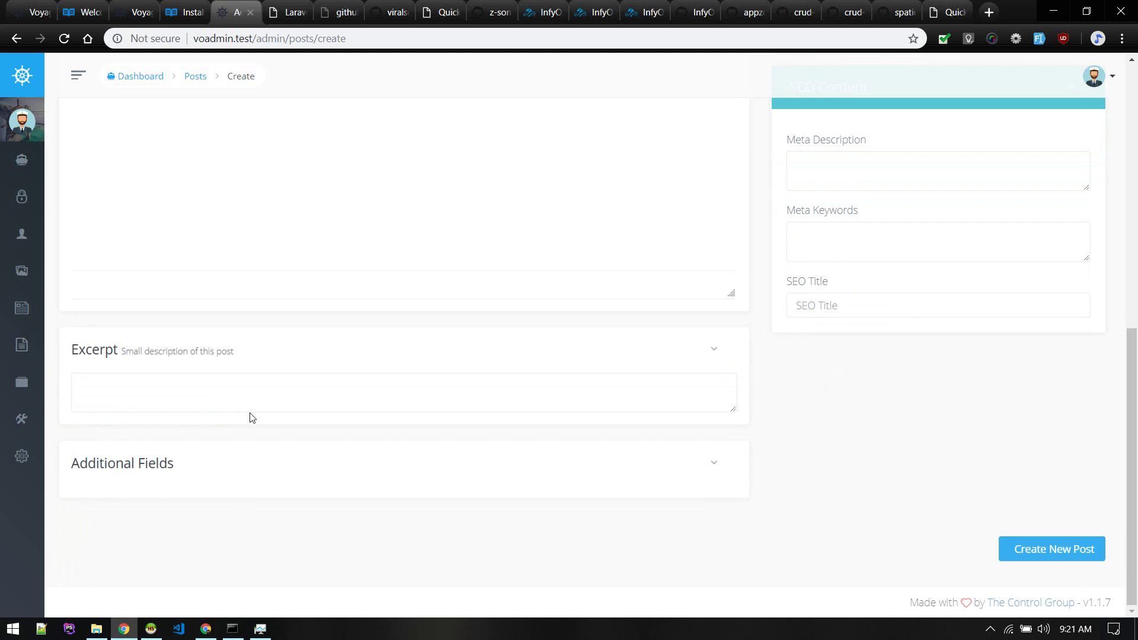
scroll(250, 418, "up", 10)
scroll(252, 418, "down", 2)
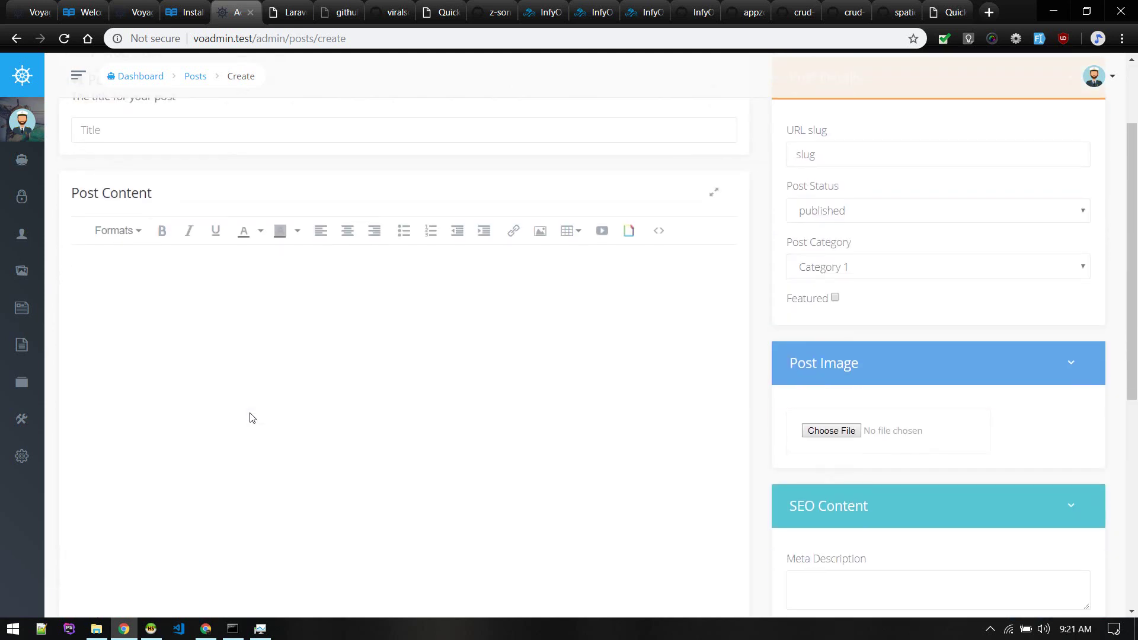
scroll(252, 417, "up", 2)
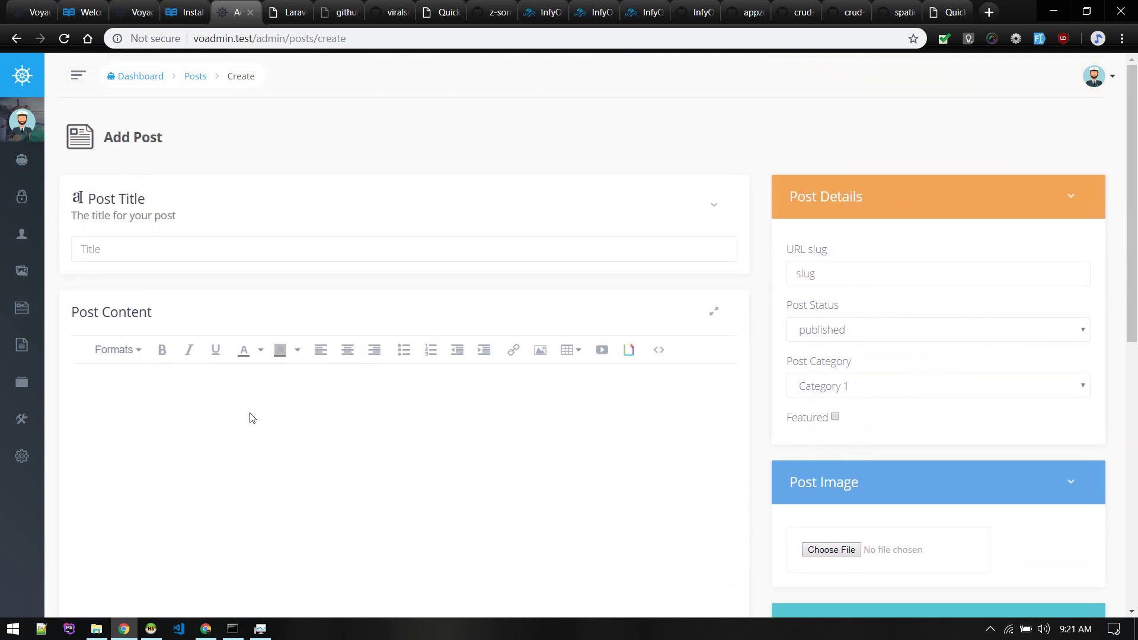
Examine the new post form's sections again and the Tasks, Applications, Jobs and Skills entries in the admin navigation
scroll(249, 418, "down", 6)
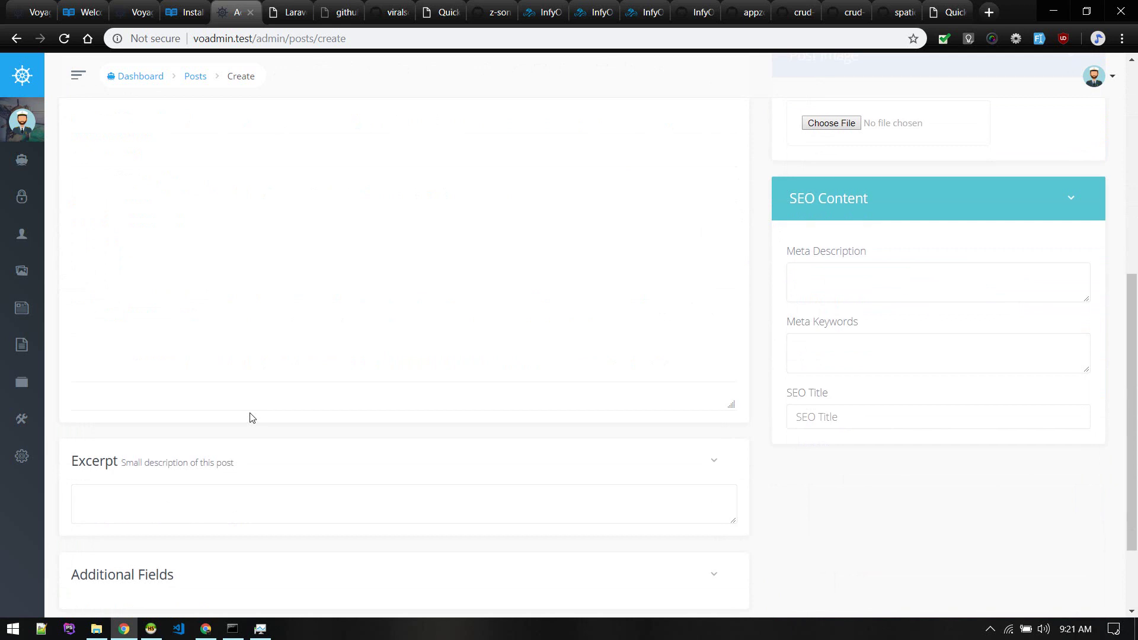
scroll(249, 418, "up", 7)
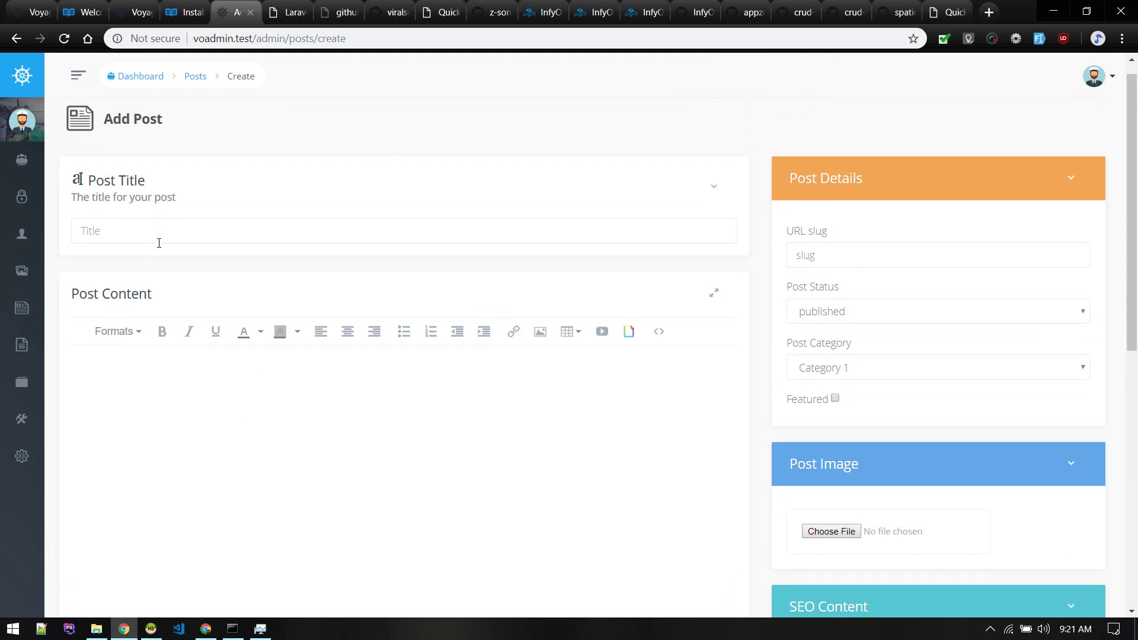
scroll(159, 242, "down", 1)
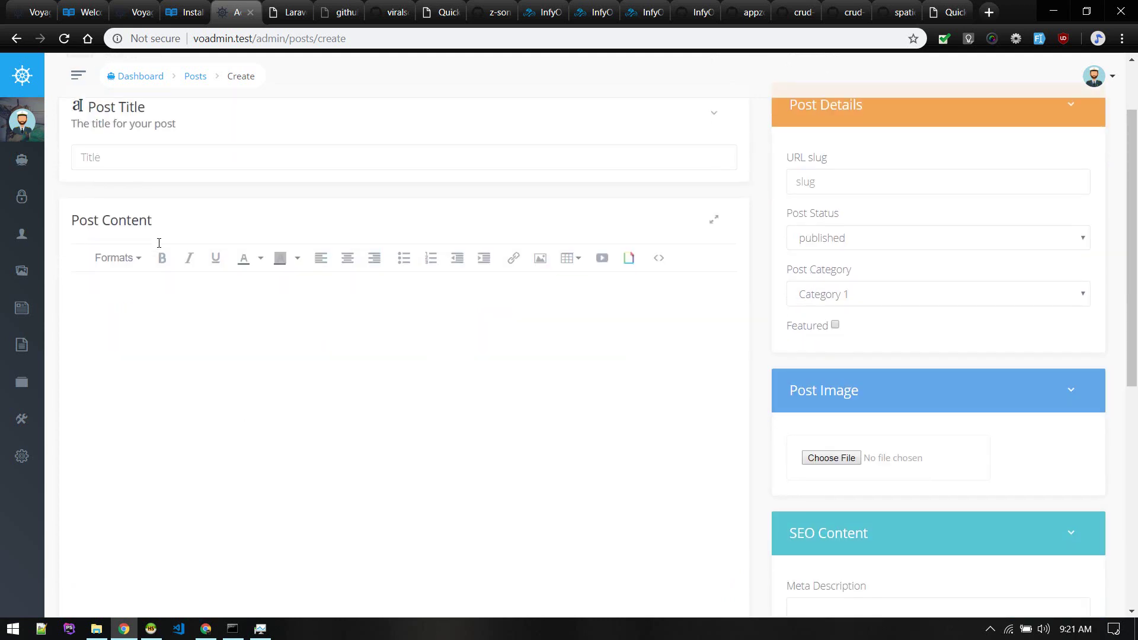
scroll(159, 242, "down", 3)
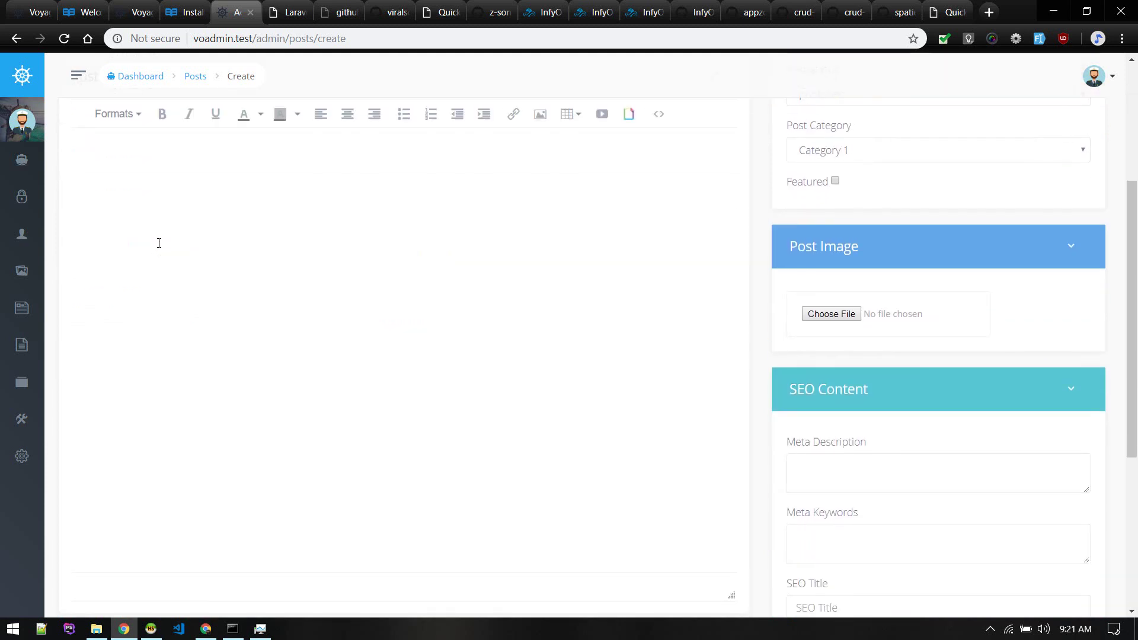
scroll(159, 243, "up", 5)
scroll(159, 243, "down", 1)
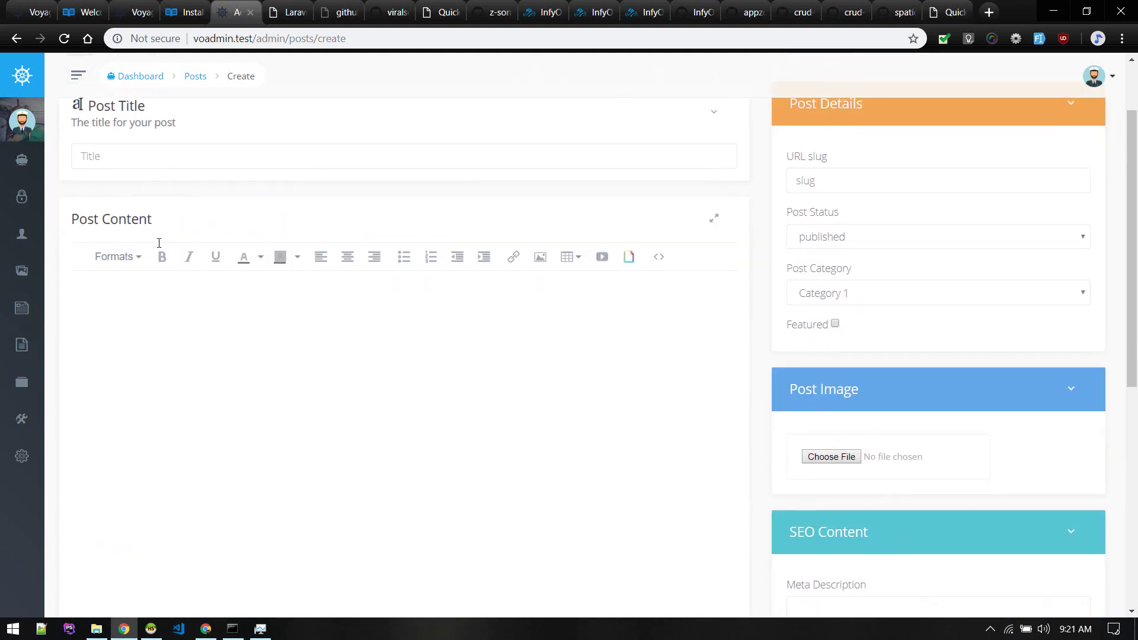
mouse_move(72, 387)
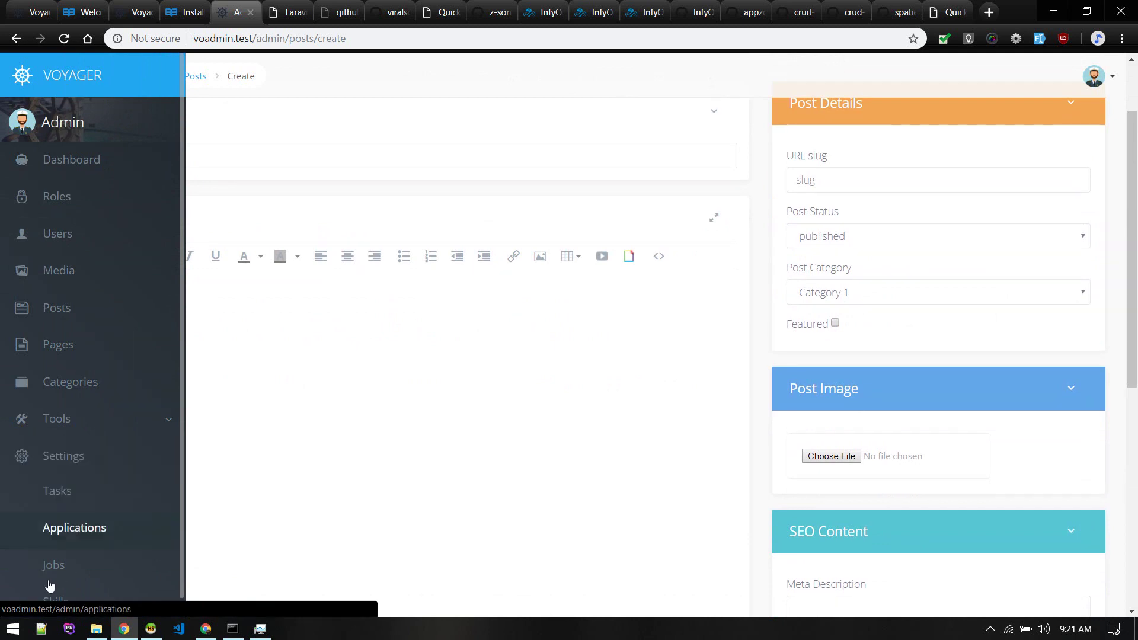
scroll(48, 580, "down", 1)
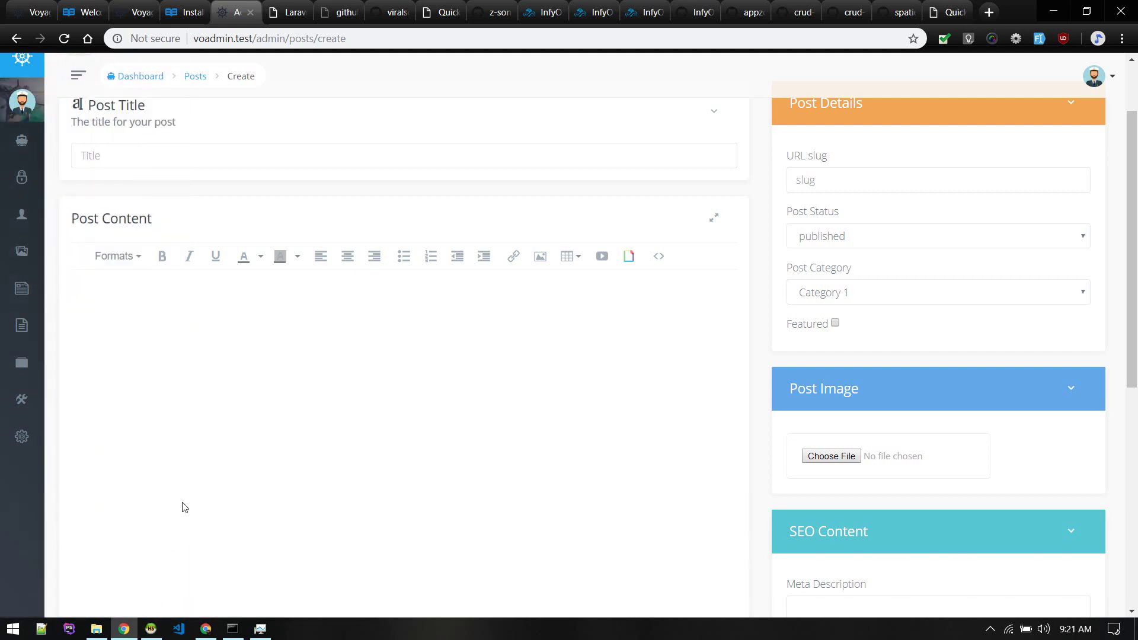
mouse_move(30, 482)
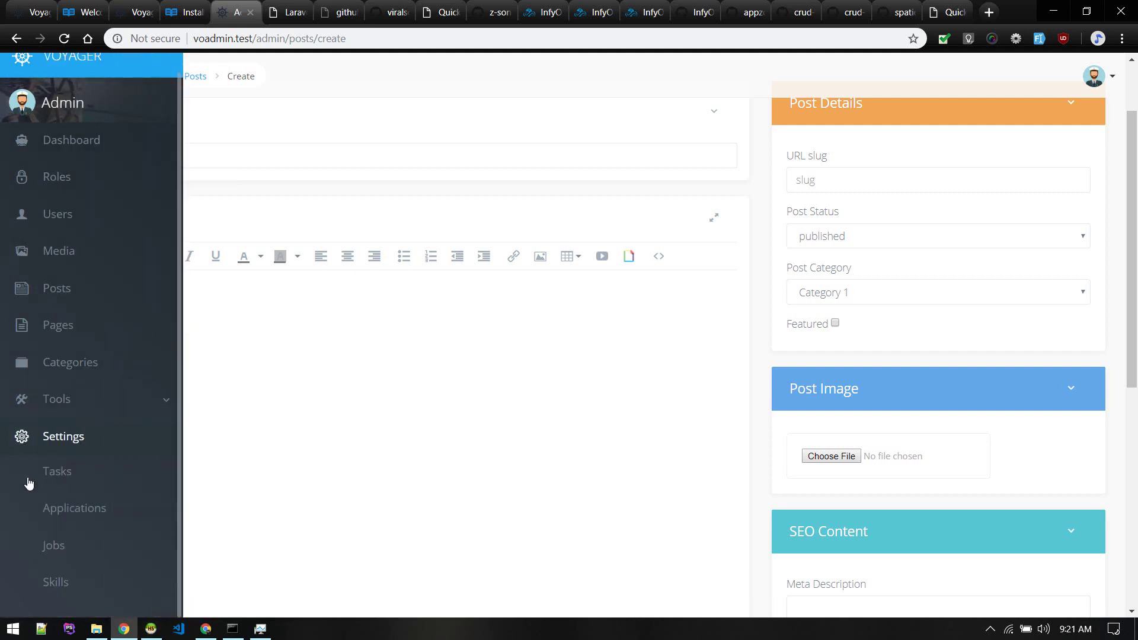
Switch to HeidiSQL, expand the voadmin database and view the structure of its data_types and data_rows tables
left_click(150, 628)
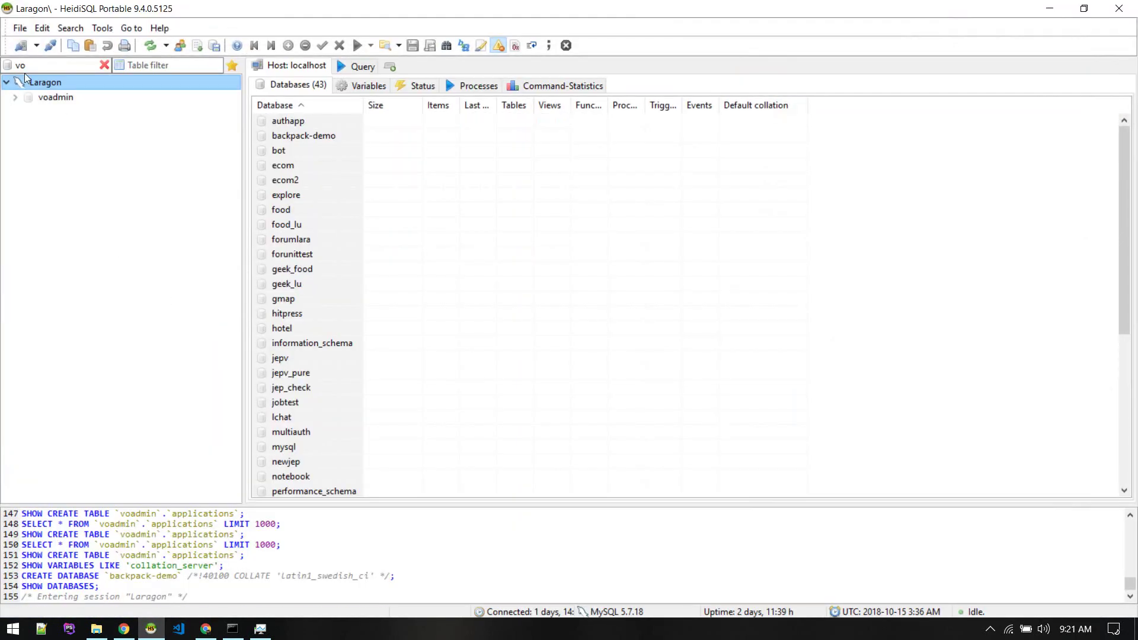
left_click(16, 98)
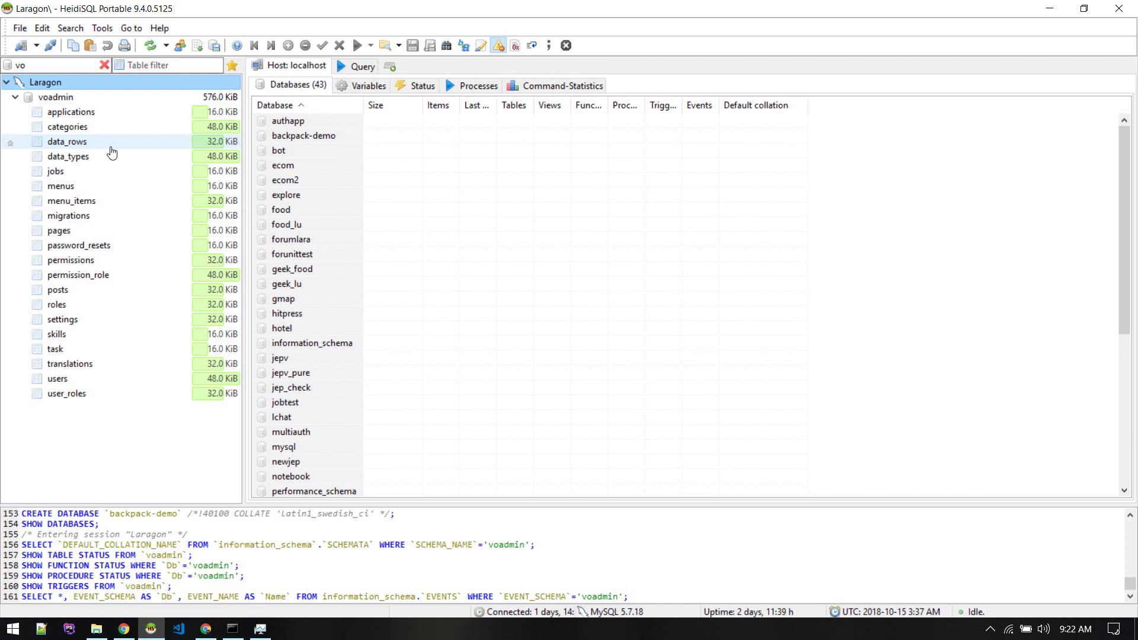
left_click(62, 143)
left_click(62, 155)
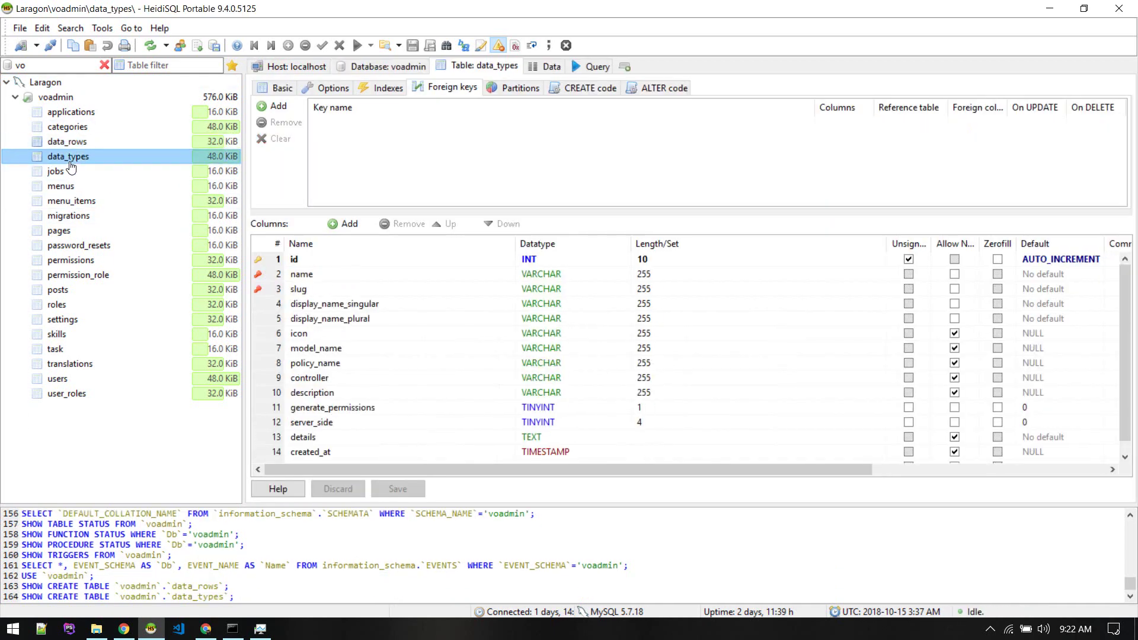
left_click(64, 142)
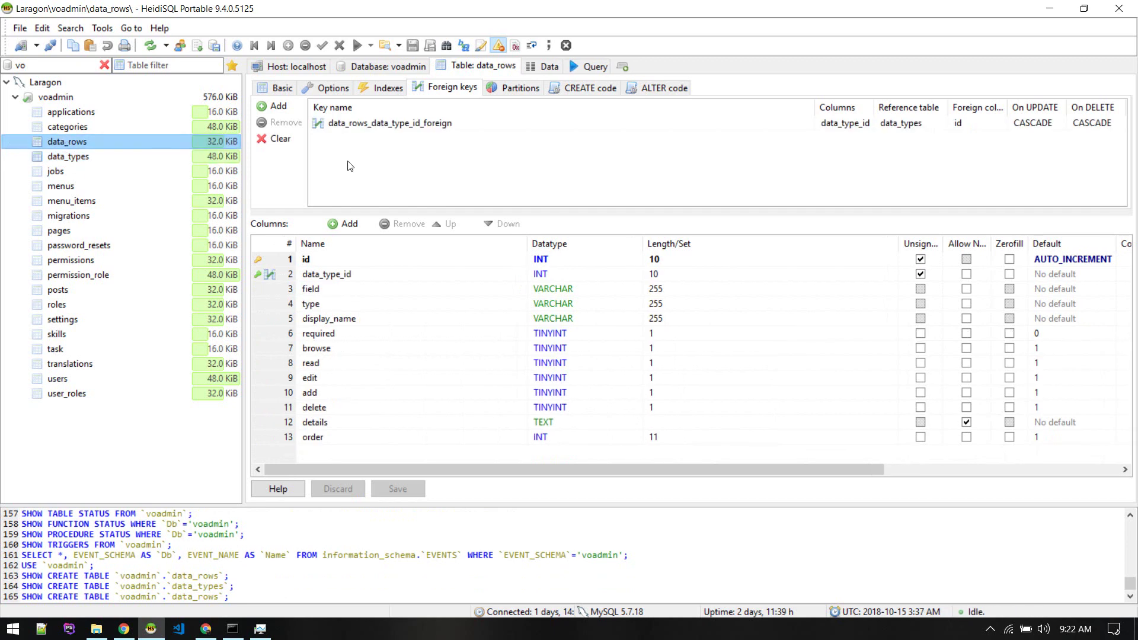
View the stored records of the data_rows and data_types tables, including the menus entry
left_click(546, 66)
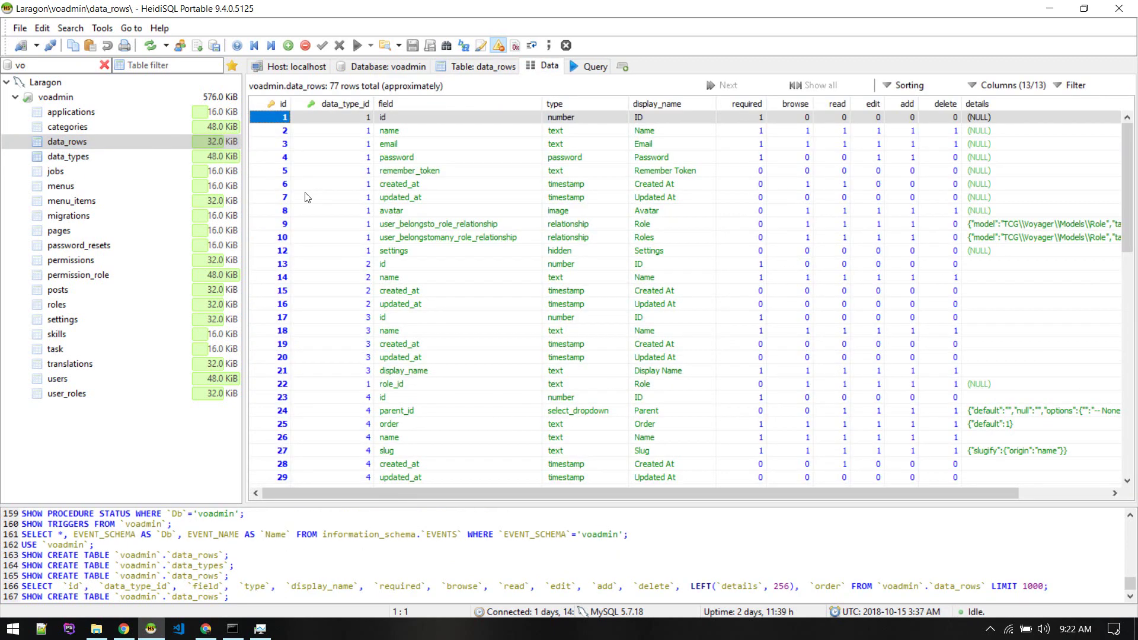
left_click(96, 158)
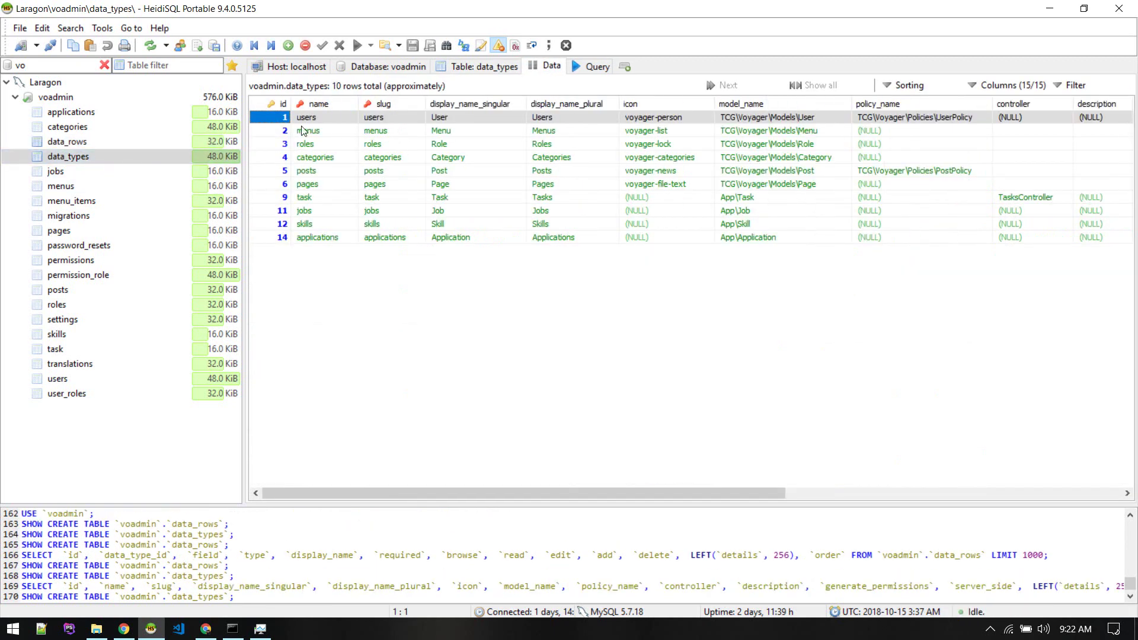
left_click(300, 131)
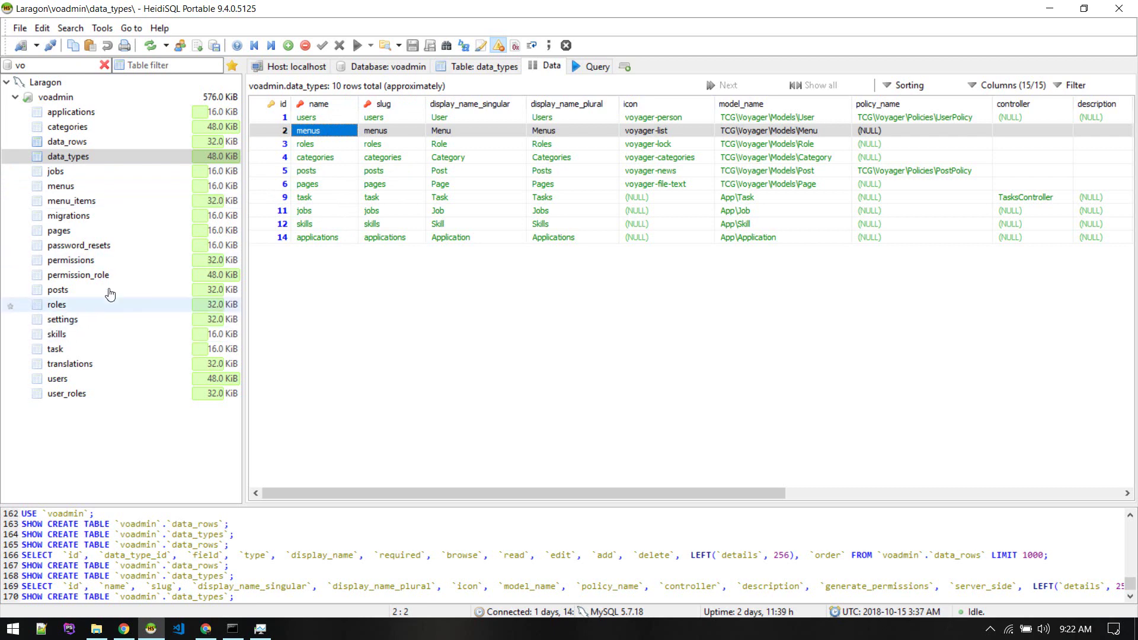
left_click(77, 144)
left_click(72, 156)
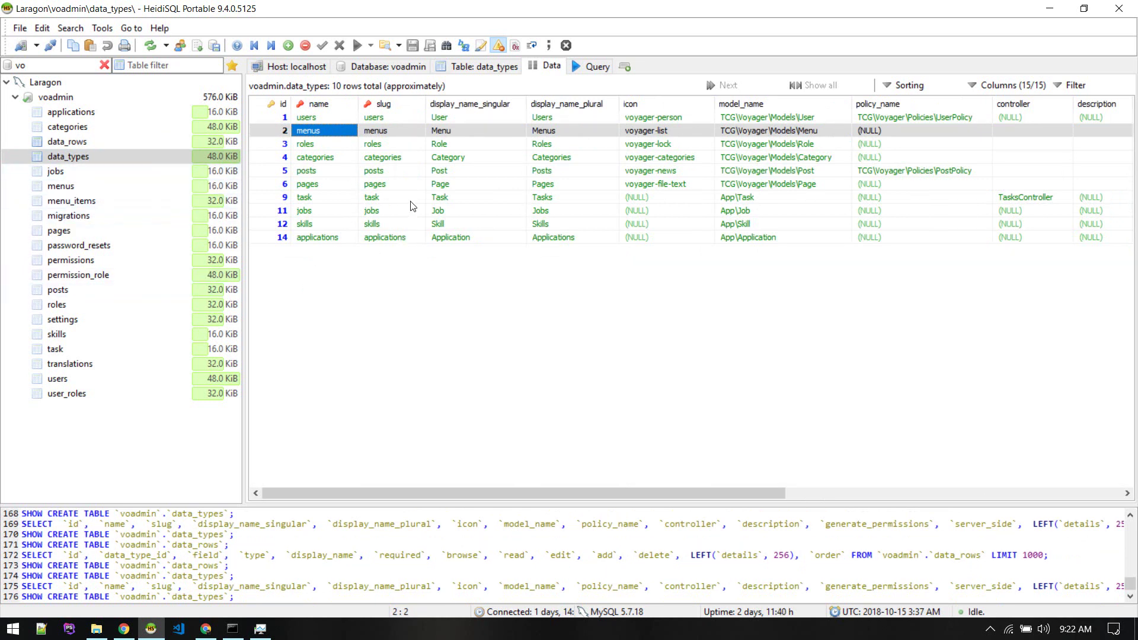
Switch back to the admin panel in Chrome and open the new table form from the Database manager
left_click(206, 631)
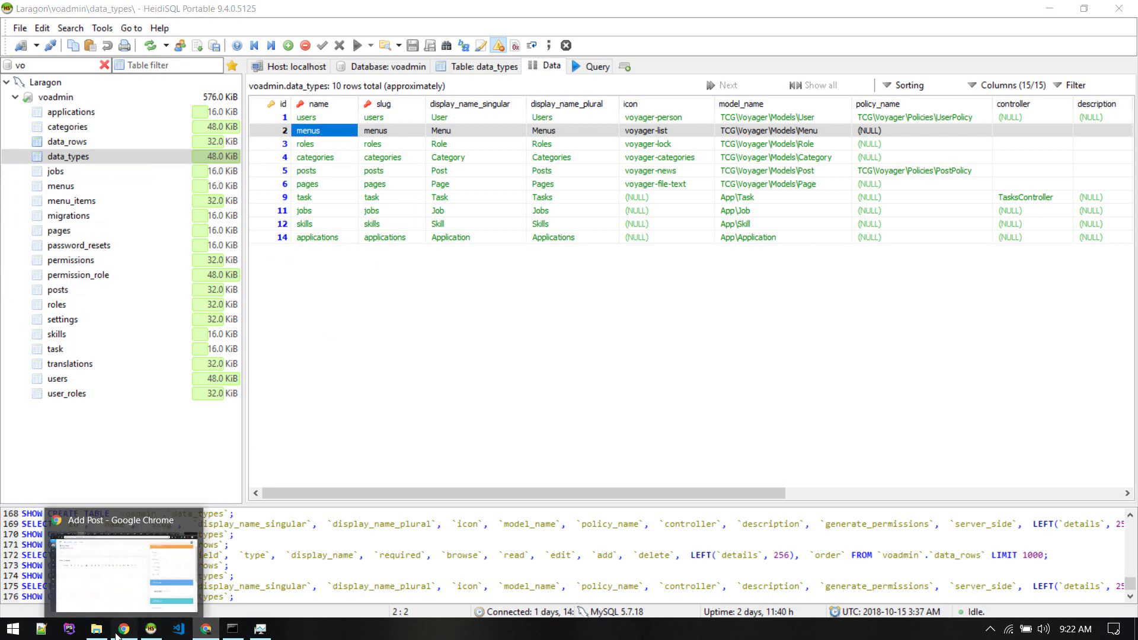
left_click(125, 584)
mouse_move(12, 437)
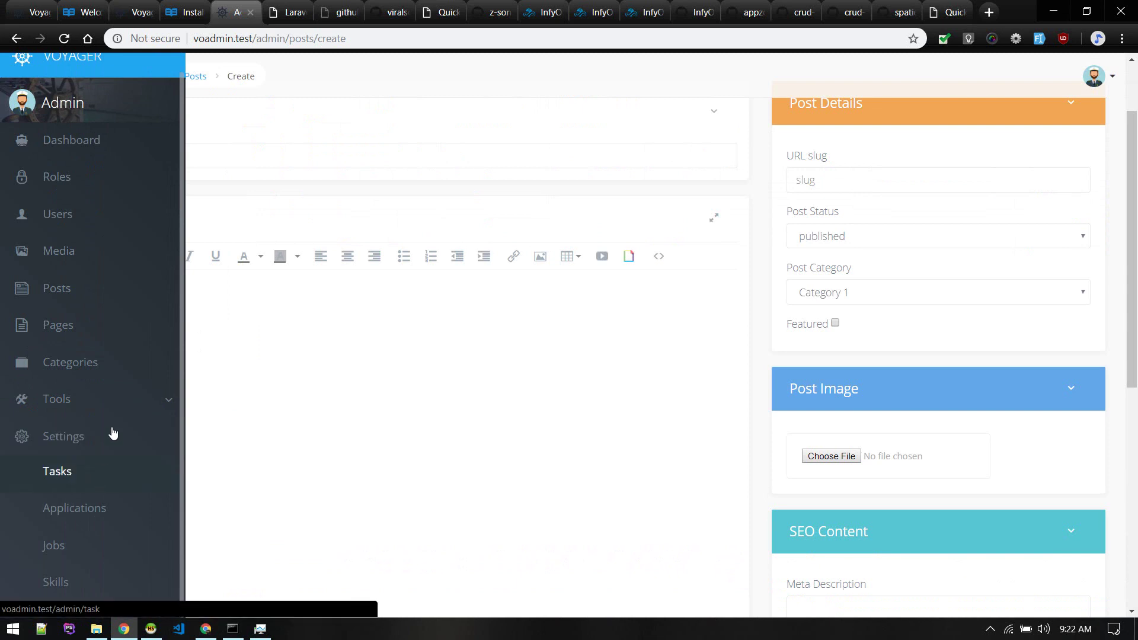
left_click(121, 414)
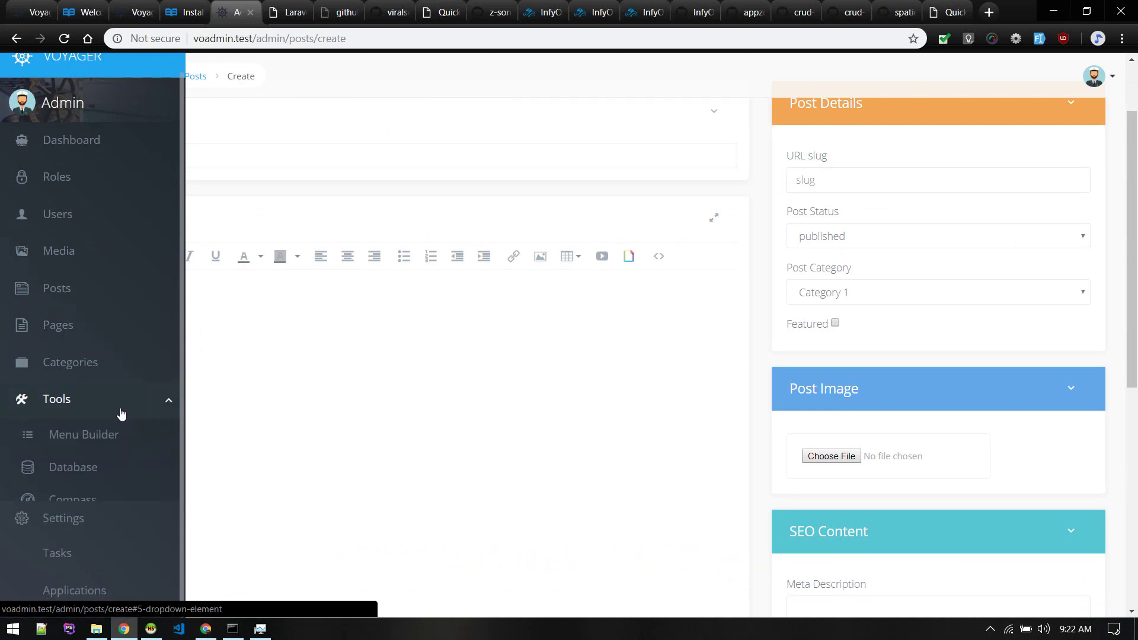
left_click(75, 466)
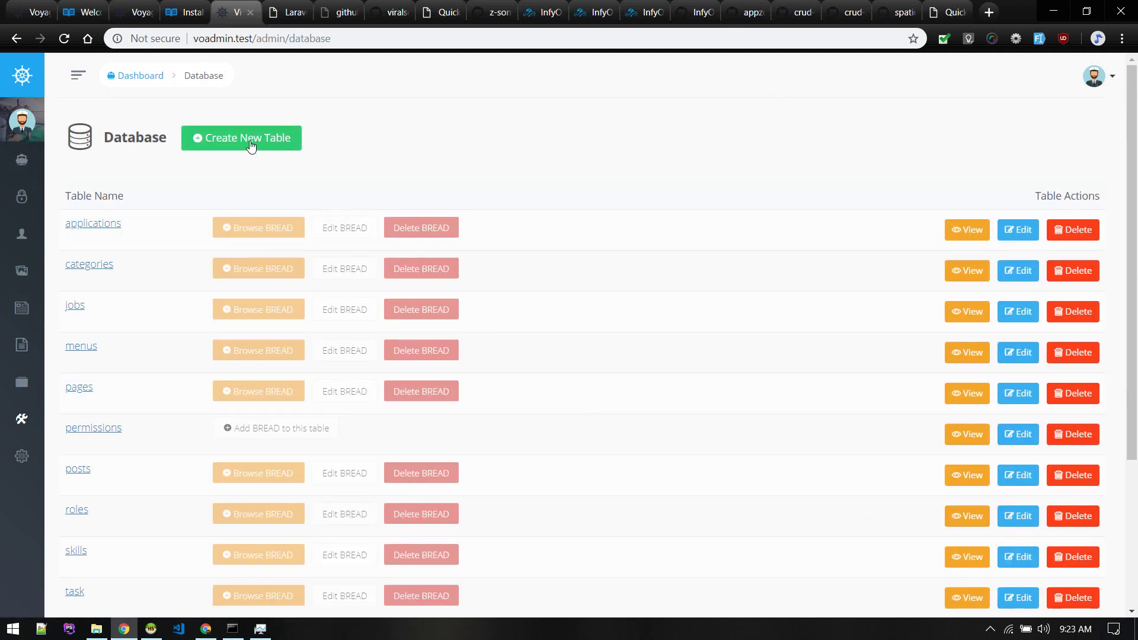
left_click(250, 144)
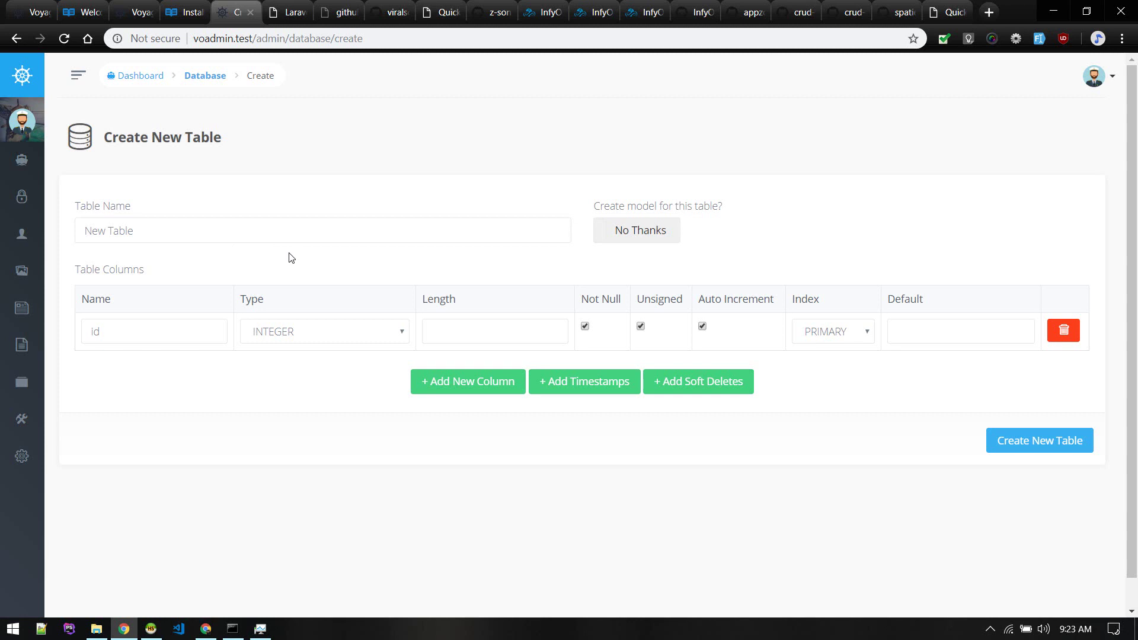
left_click(151, 630)
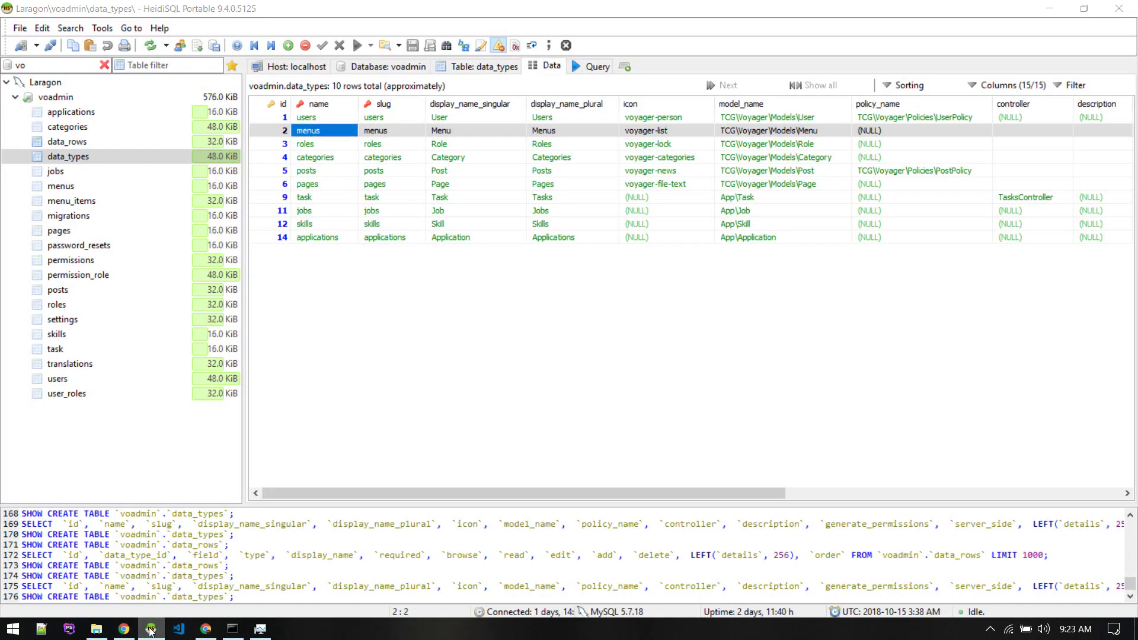
left_click(151, 630)
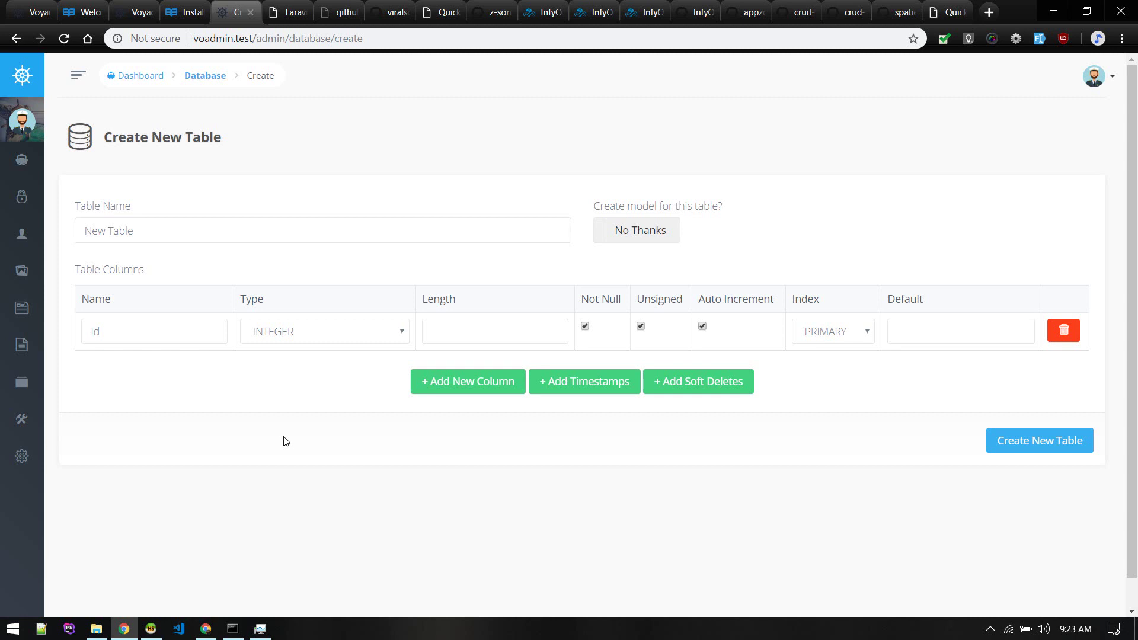
mouse_move(10, 320)
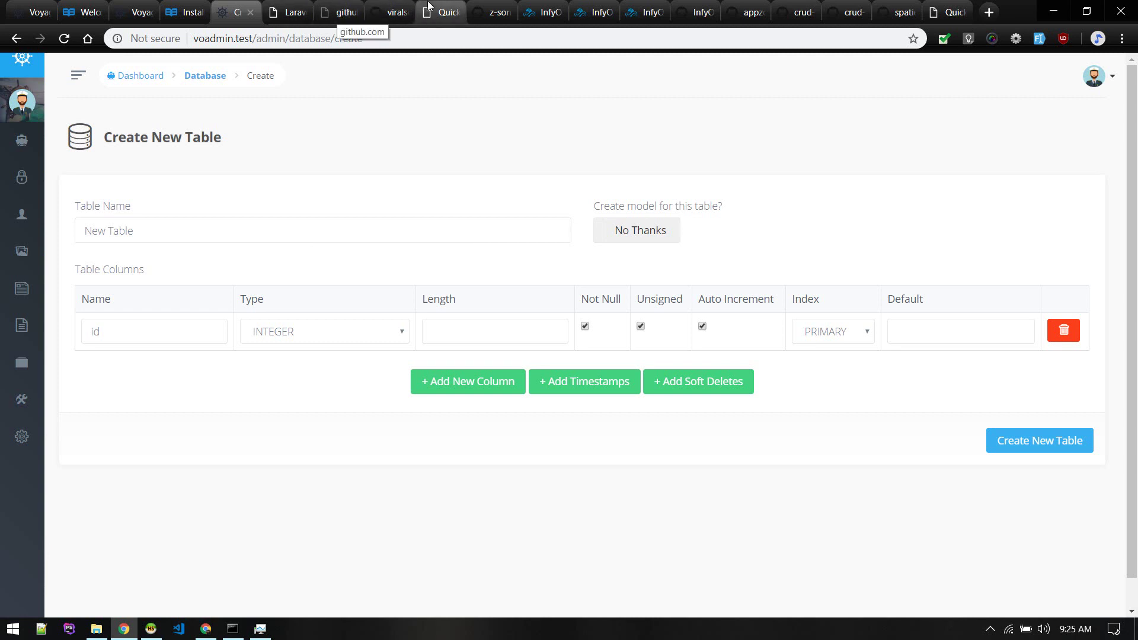
Open the already loaded quickadminpanel.com page and read its introduction and the section on how it works
left_click(442, 12)
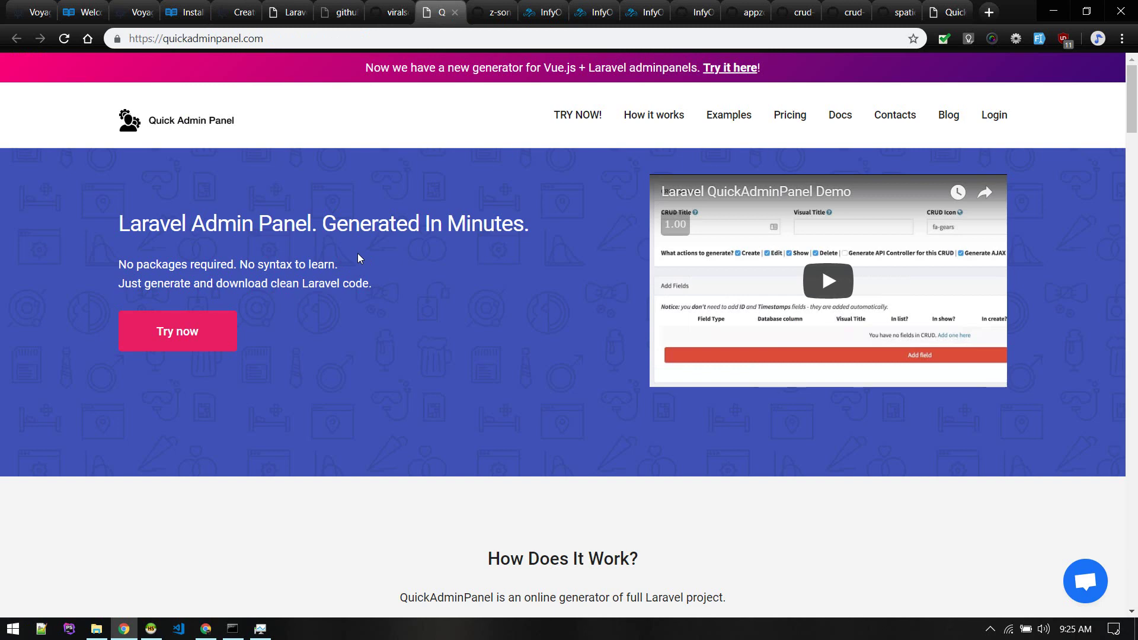
scroll(357, 254, "down", 1)
scroll(357, 253, "up", 1)
scroll(357, 253, "down", 2)
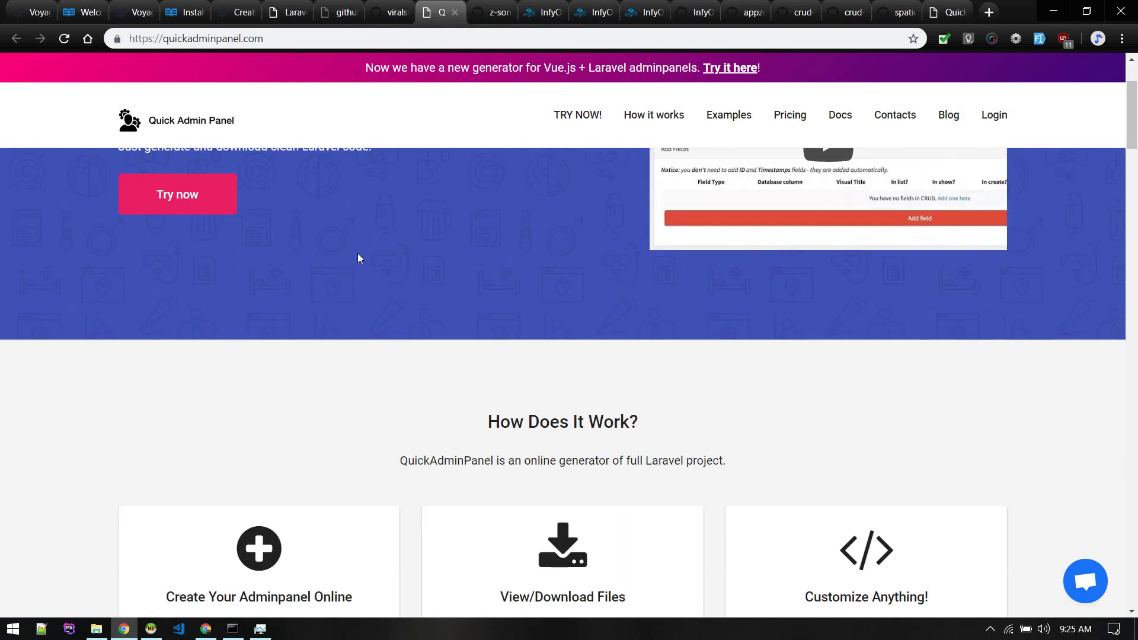
scroll(357, 259, "down", 6)
scroll(357, 259, "up", 7)
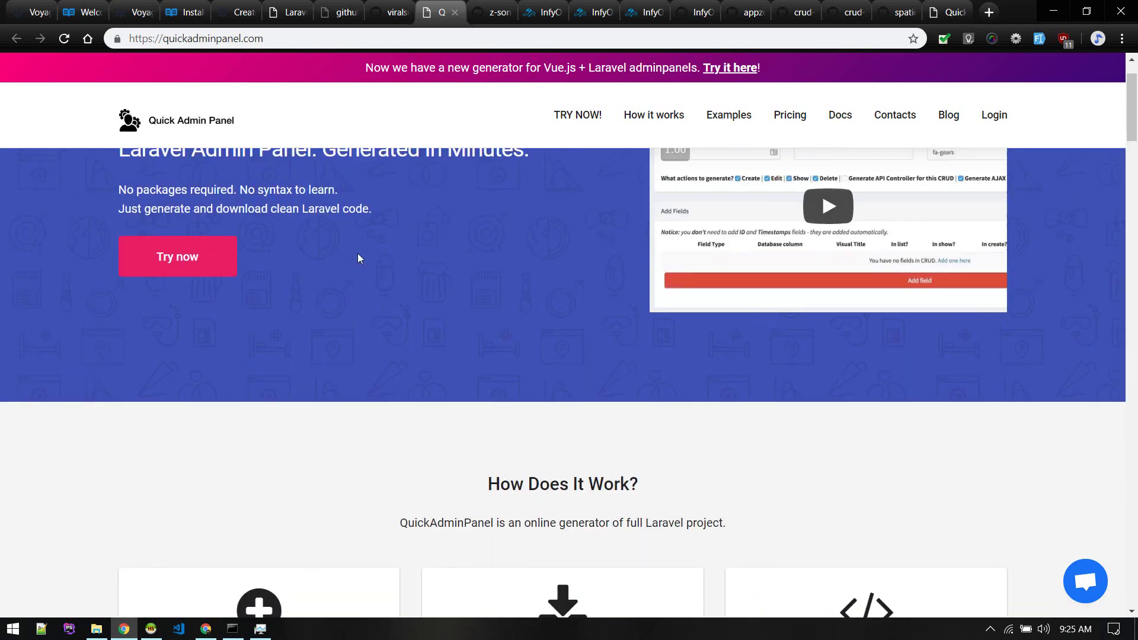
scroll(357, 258, "up", 1)
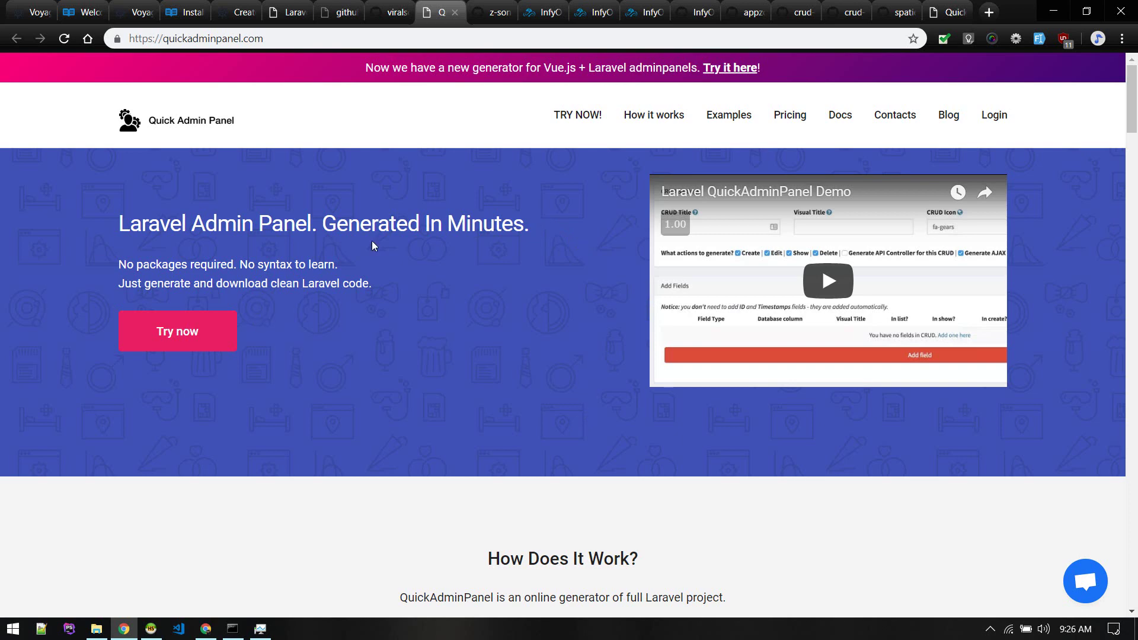
Examine the example projects generated with QuickAdminPanel and return to the start of the page
scroll(396, 363, "down", 2)
scroll(397, 369, "up", 1)
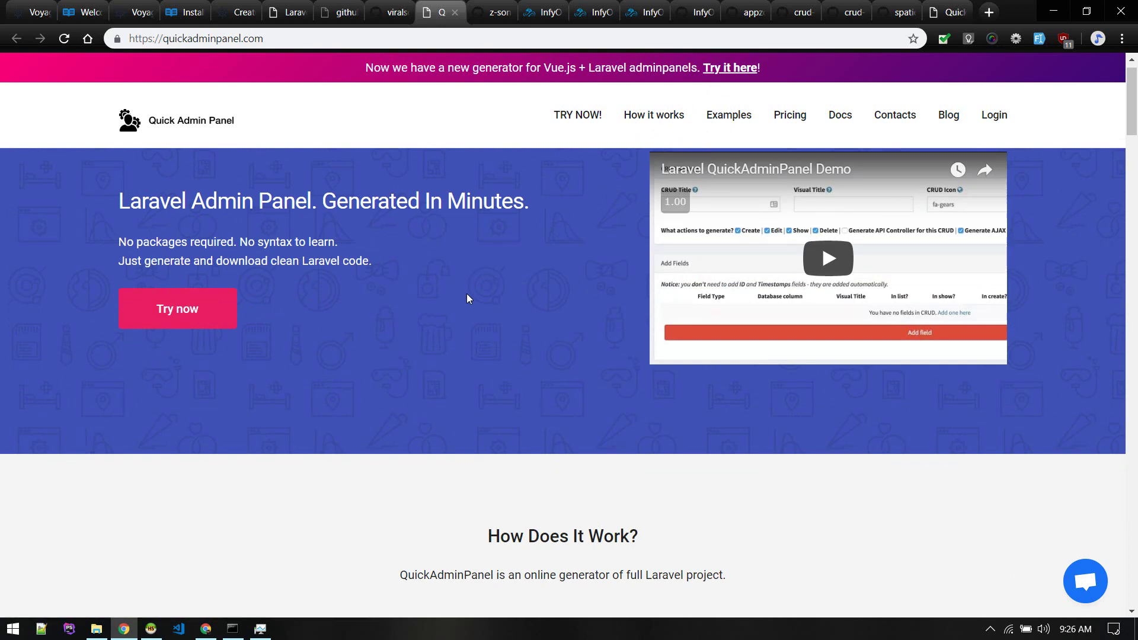
scroll(467, 293, "down", 10)
scroll(467, 294, "down", 7)
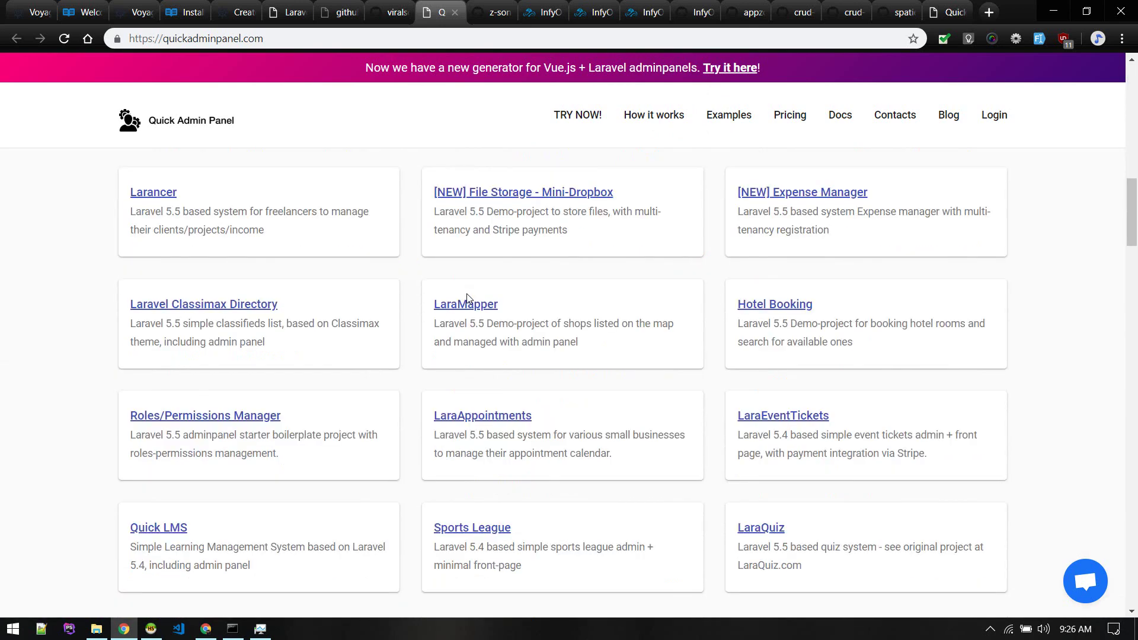
scroll(467, 297, "up", 18)
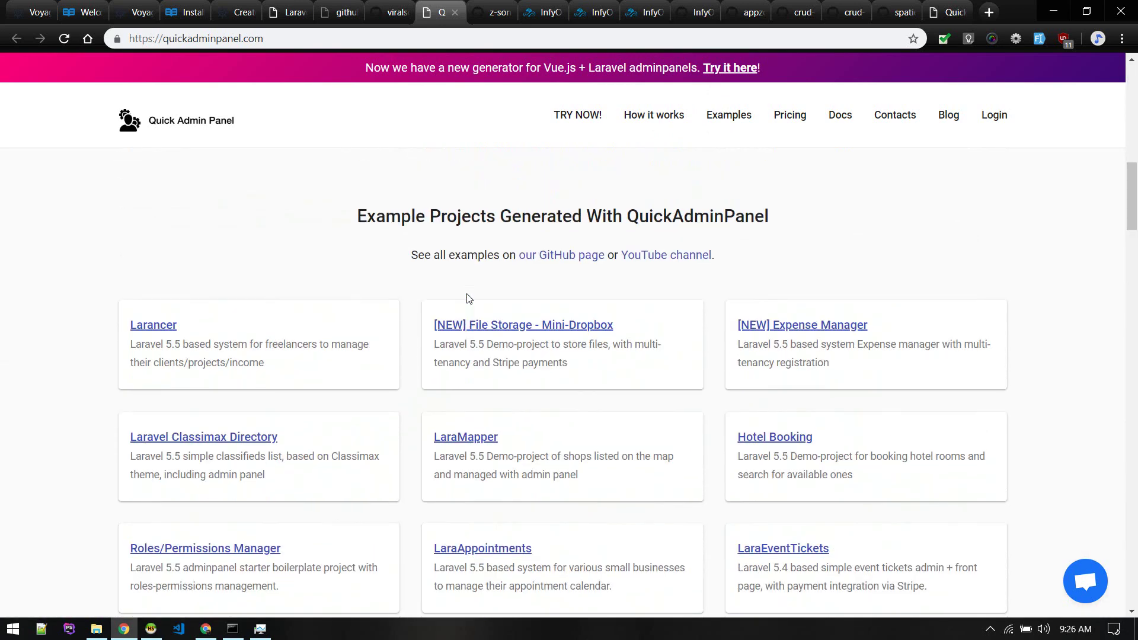
scroll(467, 293, "up", 1)
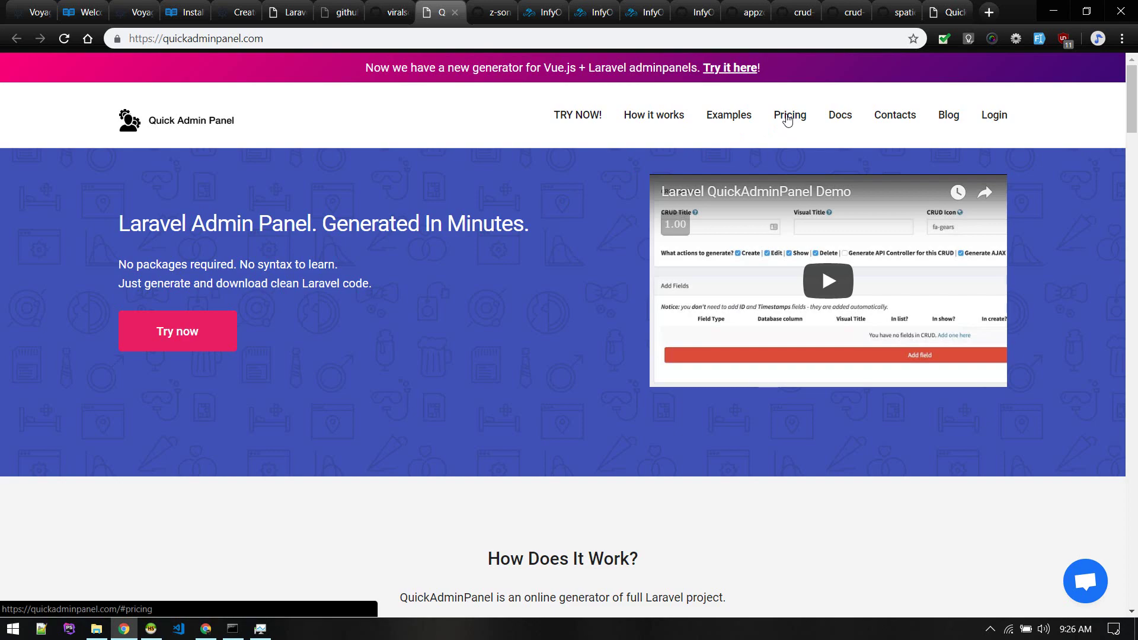
View the QuickAdminPanel pricing plans and examine its available modules
left_click(788, 117)
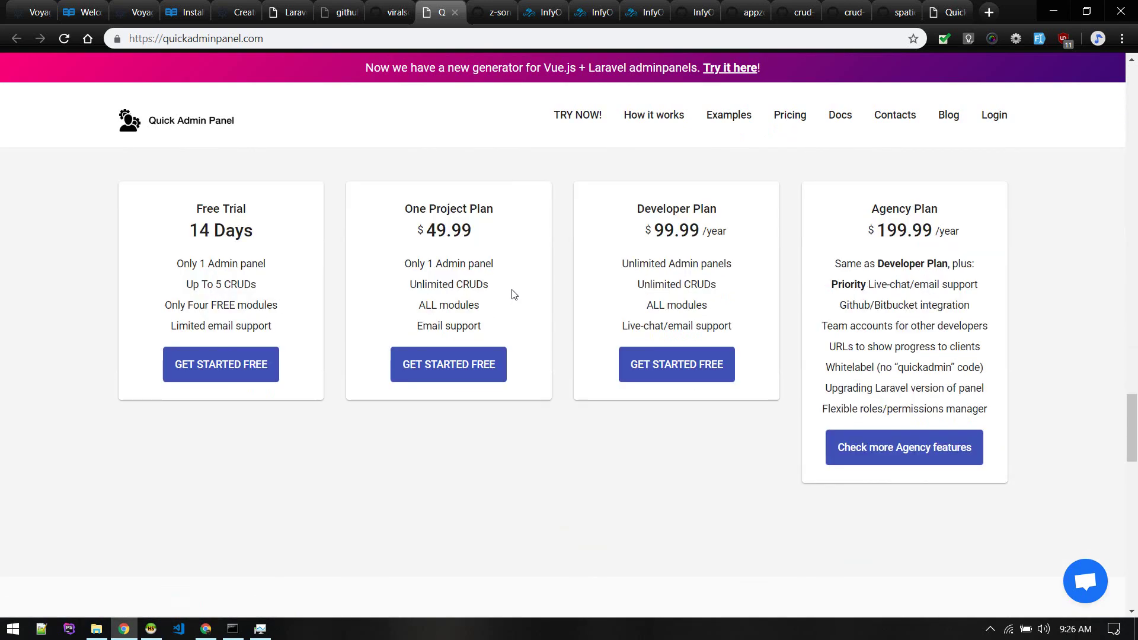
scroll(513, 296, "up", 10)
scroll(513, 295, "up", 6)
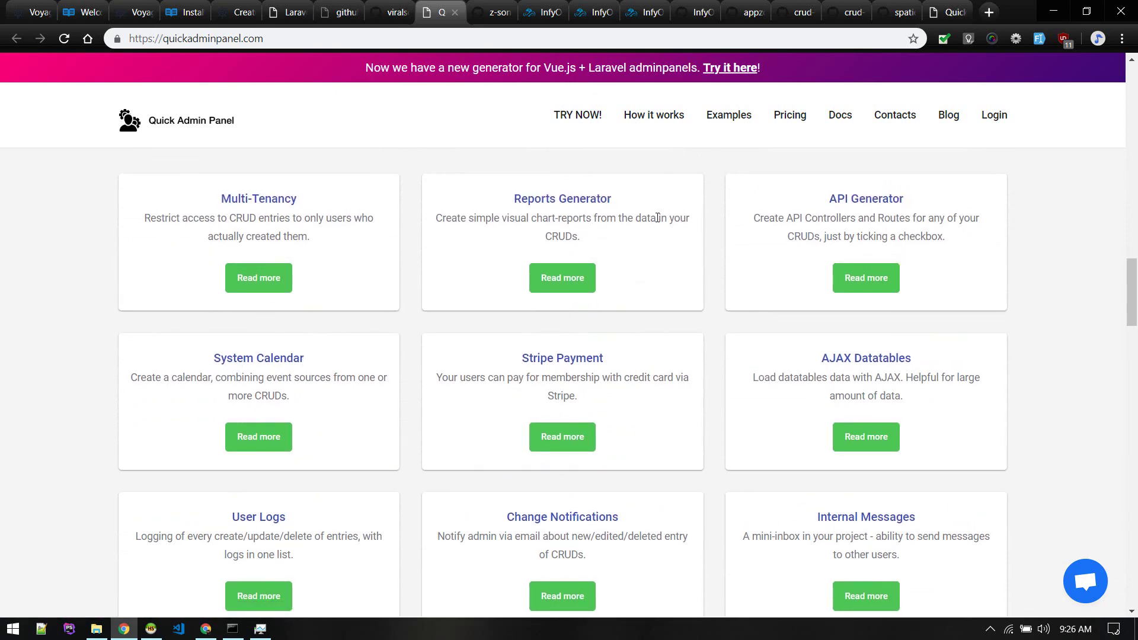
scroll(658, 218, "down", 4)
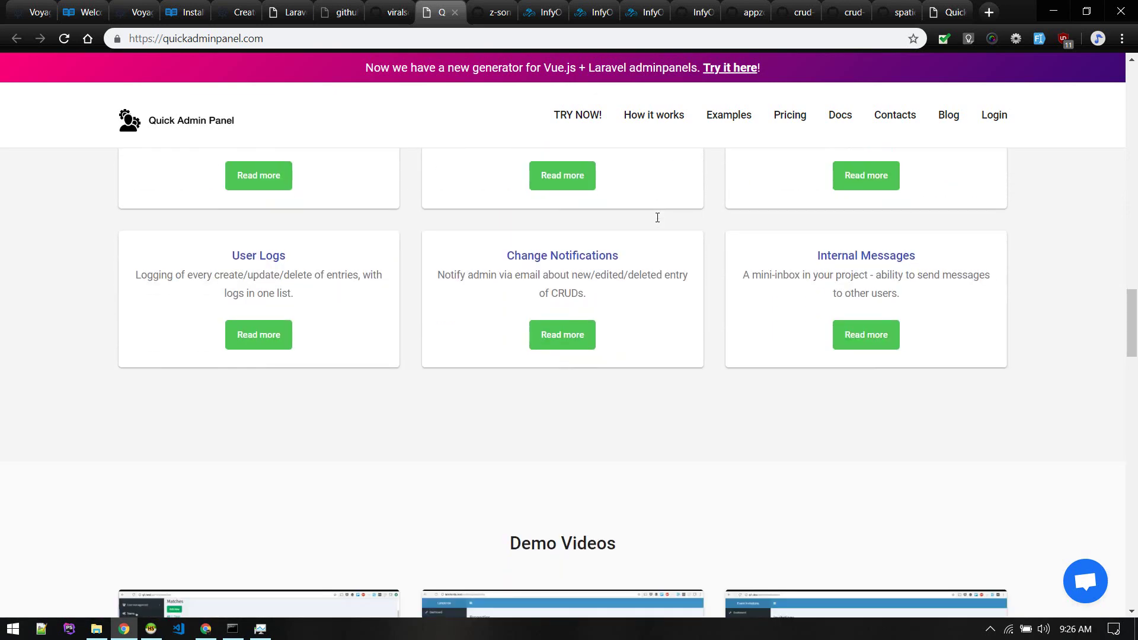
View the QuickAdminPanel demo videos and pricing plans further down the page, and close the site
scroll(390, 434, "down", 5)
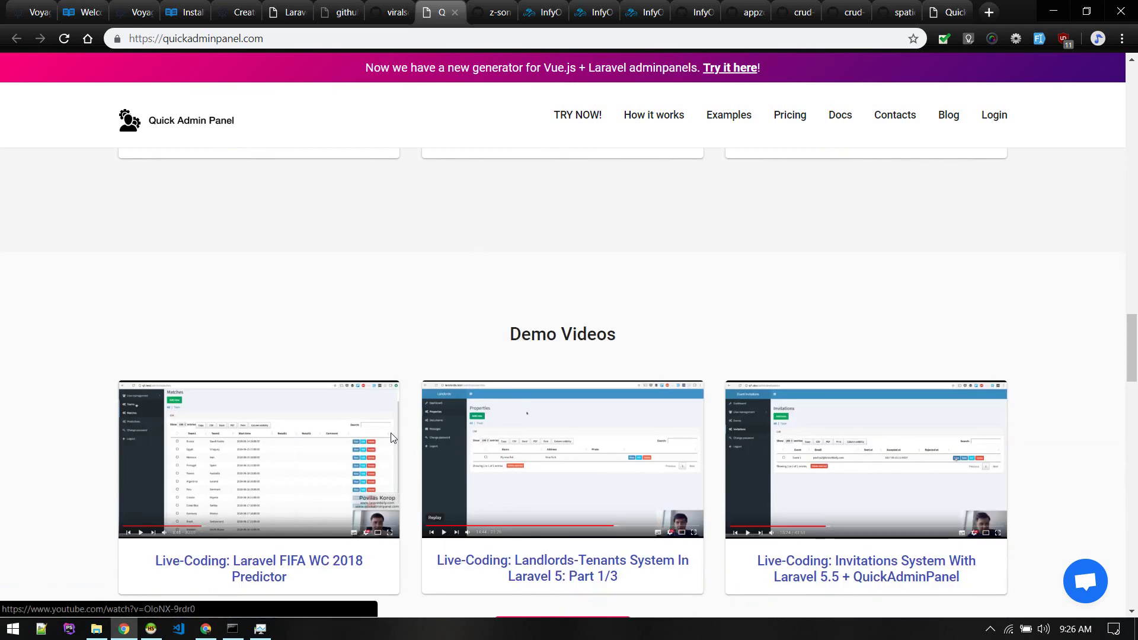
scroll(390, 438, "down", 8)
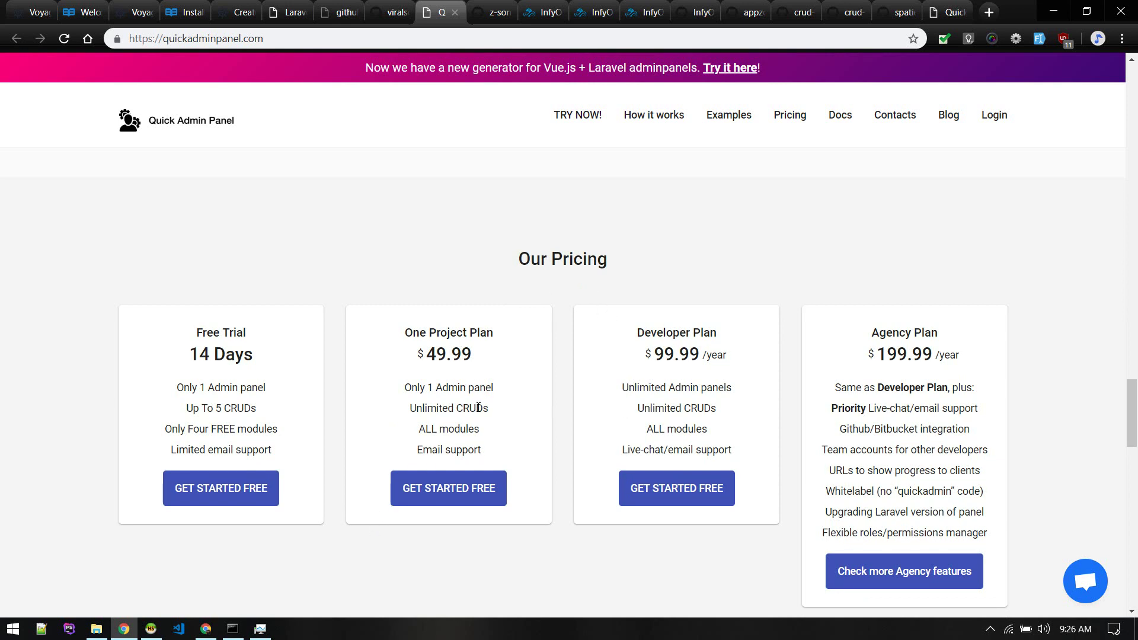
key("ctrl+w")
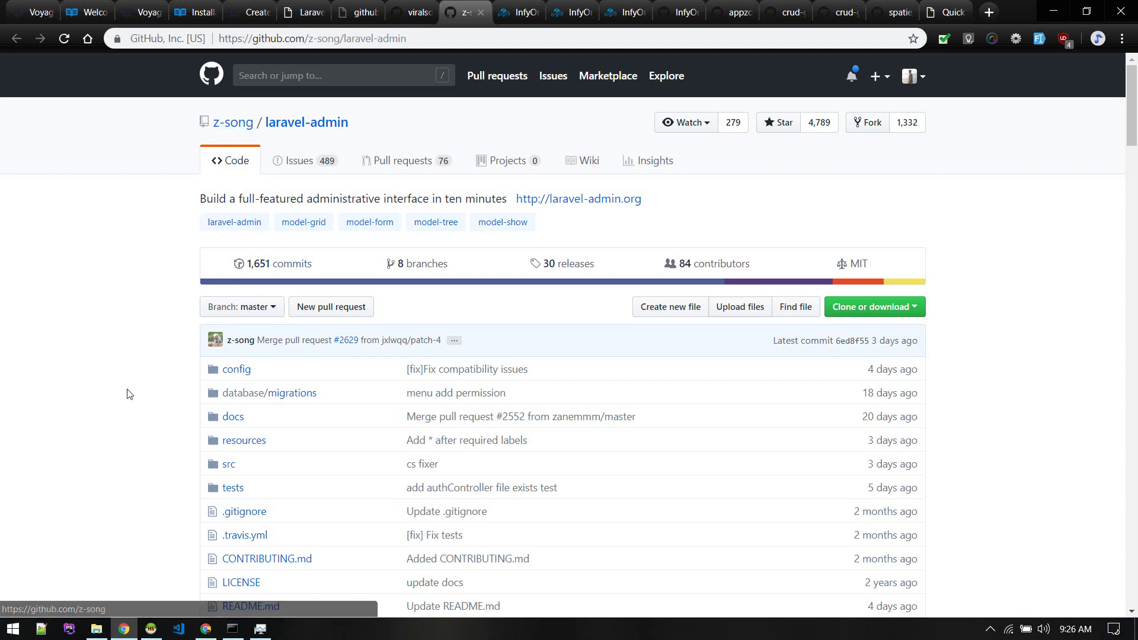
Examine the laravel-admin README's installation instructions, extensions table and screenshots, and return to the start of the repository page
scroll(129, 394, "down", 15)
scroll(129, 394, "down", 2)
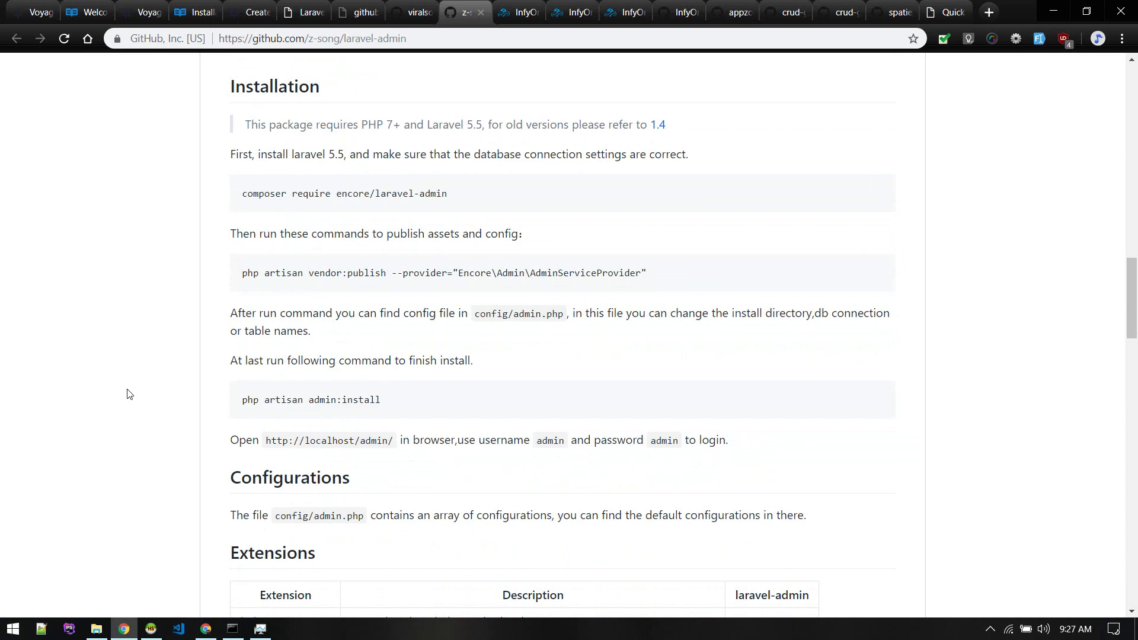
scroll(129, 394, "down", 8)
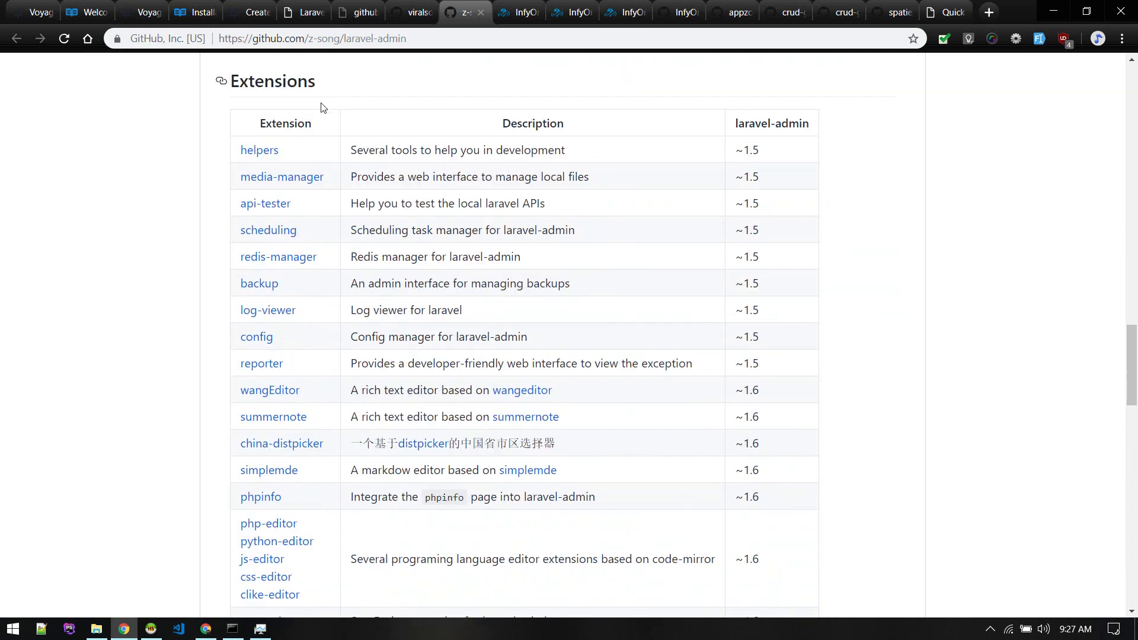
scroll(261, 542, "down", 3)
scroll(261, 543, "down", 10)
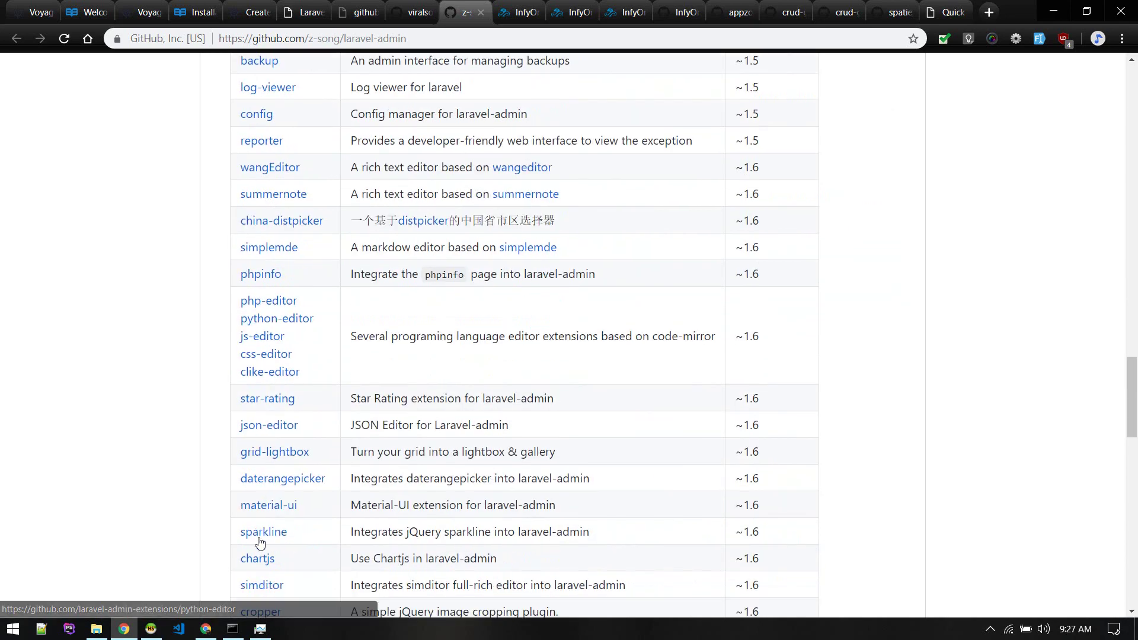
scroll(261, 542, "down", 5)
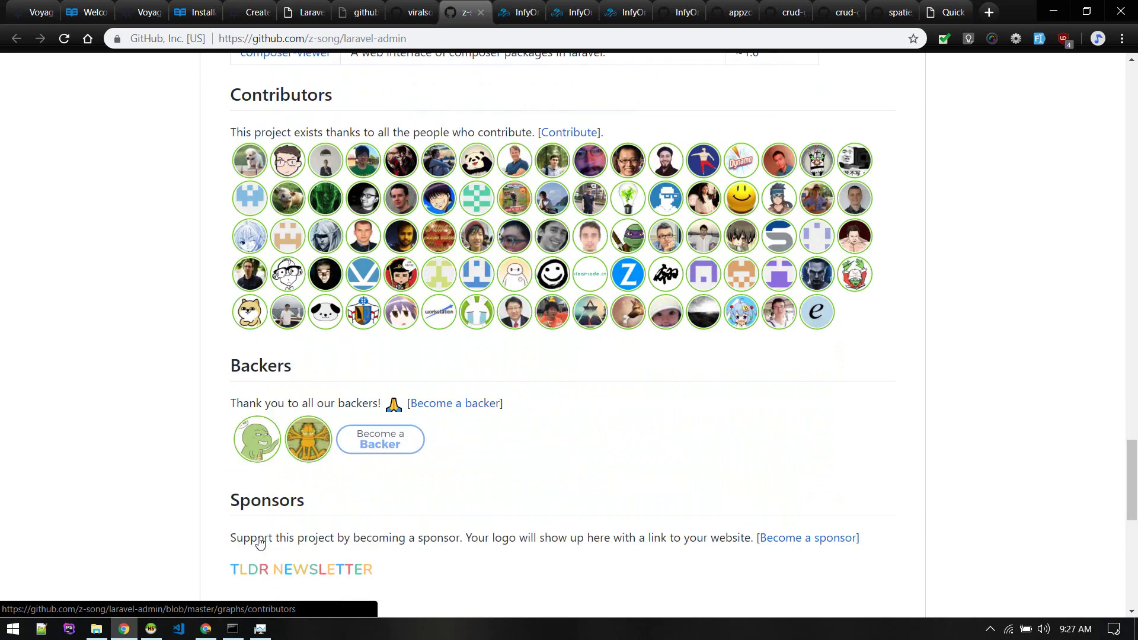
scroll(261, 543, "up", 8)
scroll(261, 543, "up", 20)
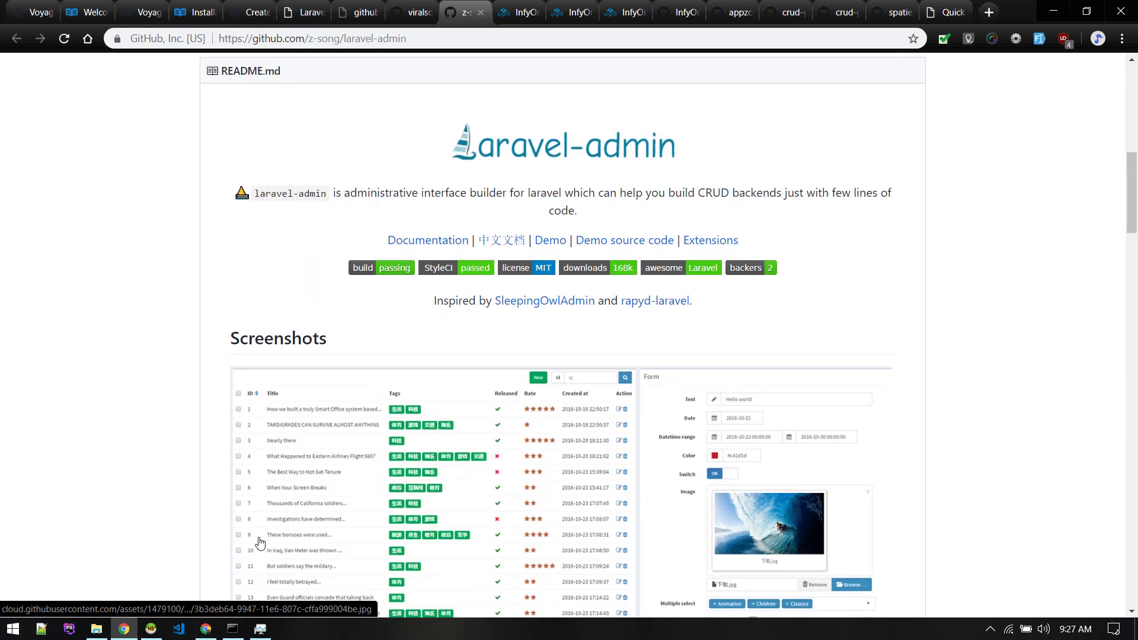
scroll(261, 543, "up", 10)
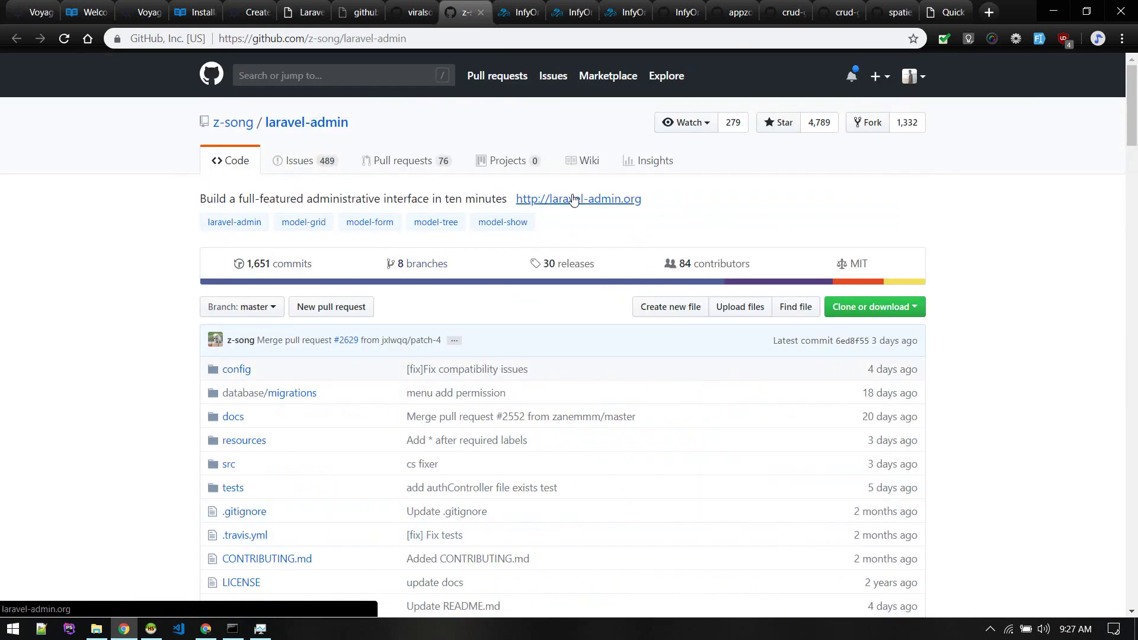
Open the laravel-admin.org website in a separate tab, review its introduction and screenshots, and close it
left_click(574, 199, "ctrl")
left_click(489, 12)
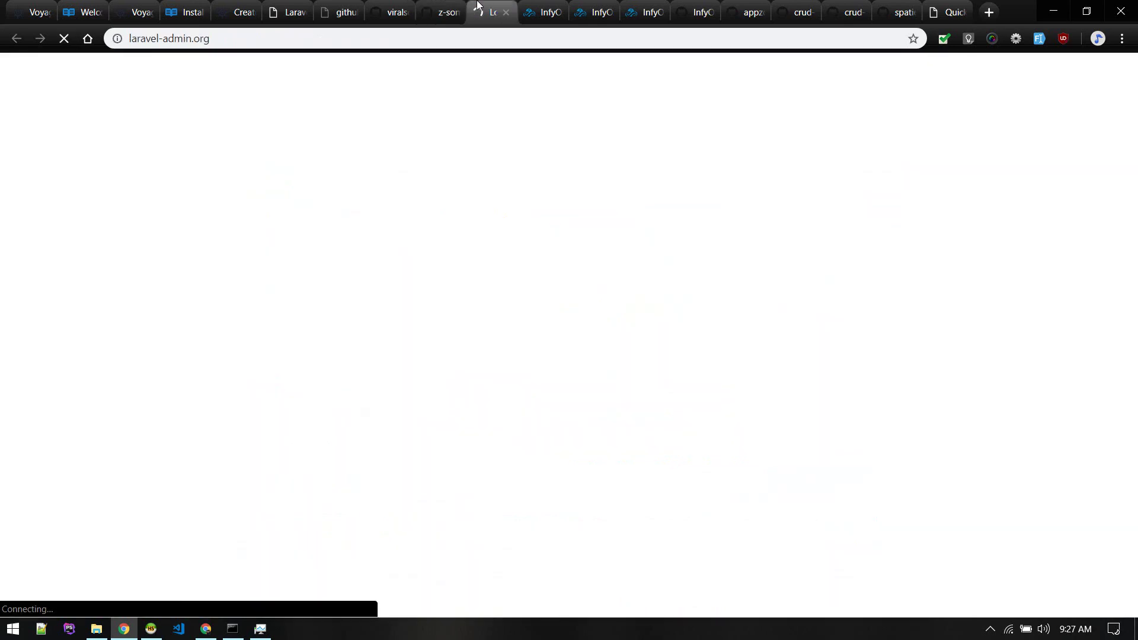
scroll(383, 437, "down", 3)
scroll(383, 437, "up", 3)
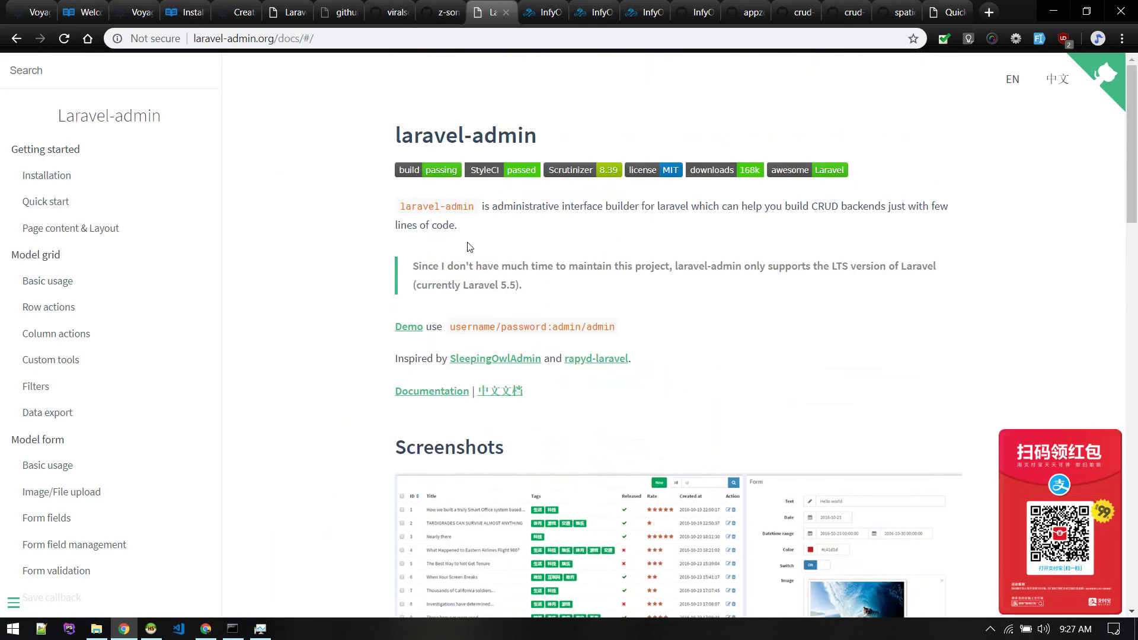
scroll(470, 247, "down", 10)
scroll(470, 248, "up", 4)
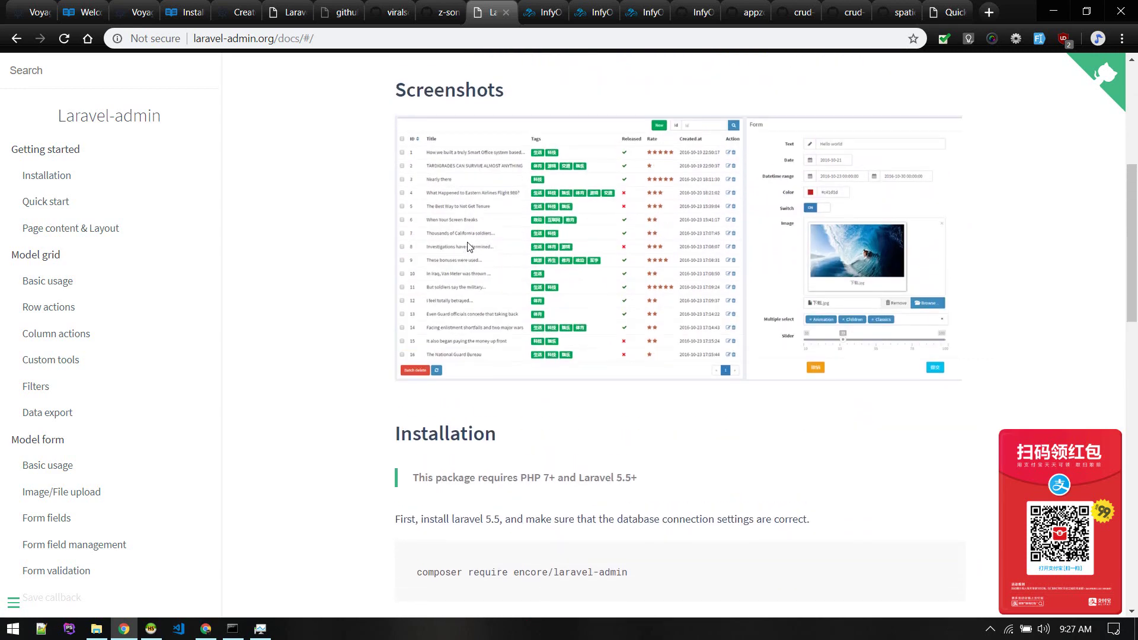
key("ctrl+w")
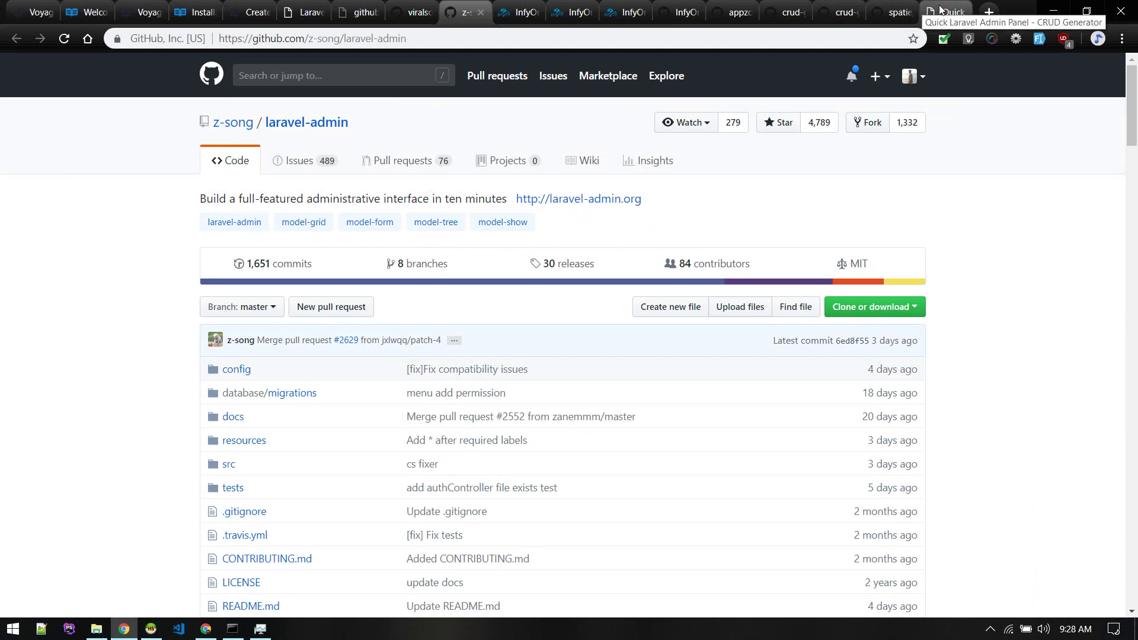
Switch to the laravel-adminpanel repository and open the README's Rappasoft Laravel Boilerplate link in a background tab
key("ctrl+shift+Tab")
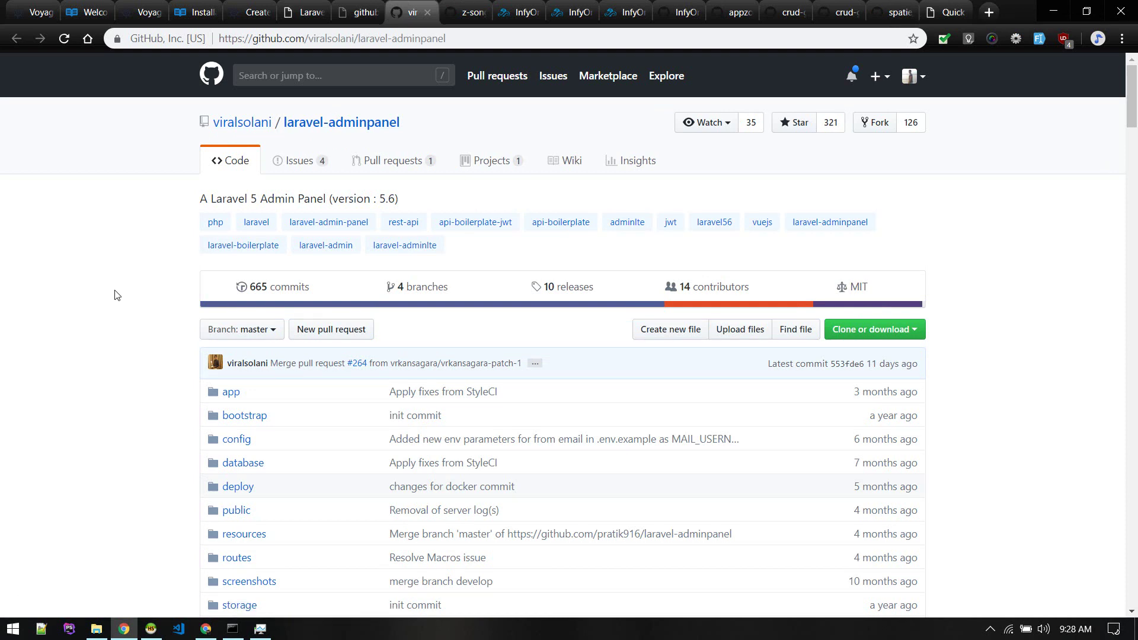
scroll(117, 295, "down", 13)
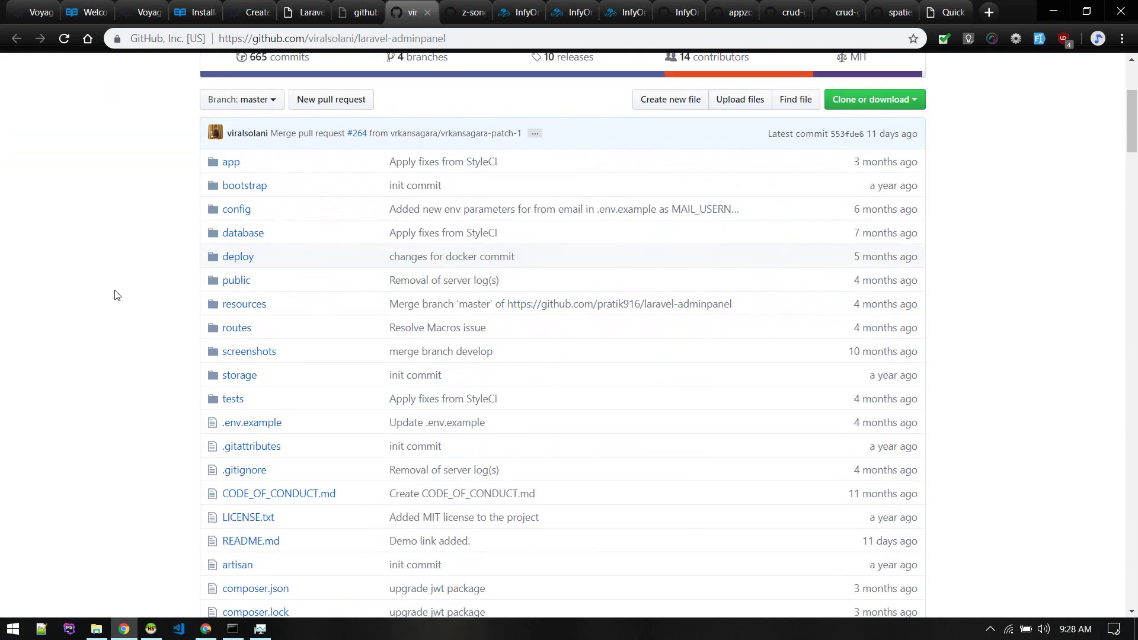
scroll(117, 294, "down", 5)
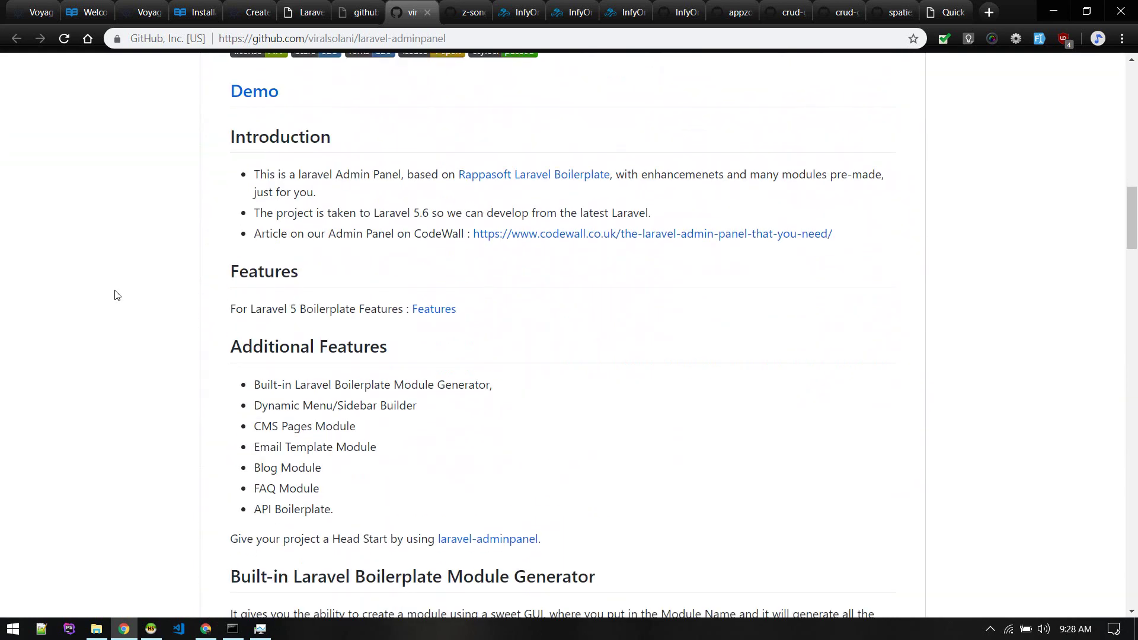
middle_click(517, 186)
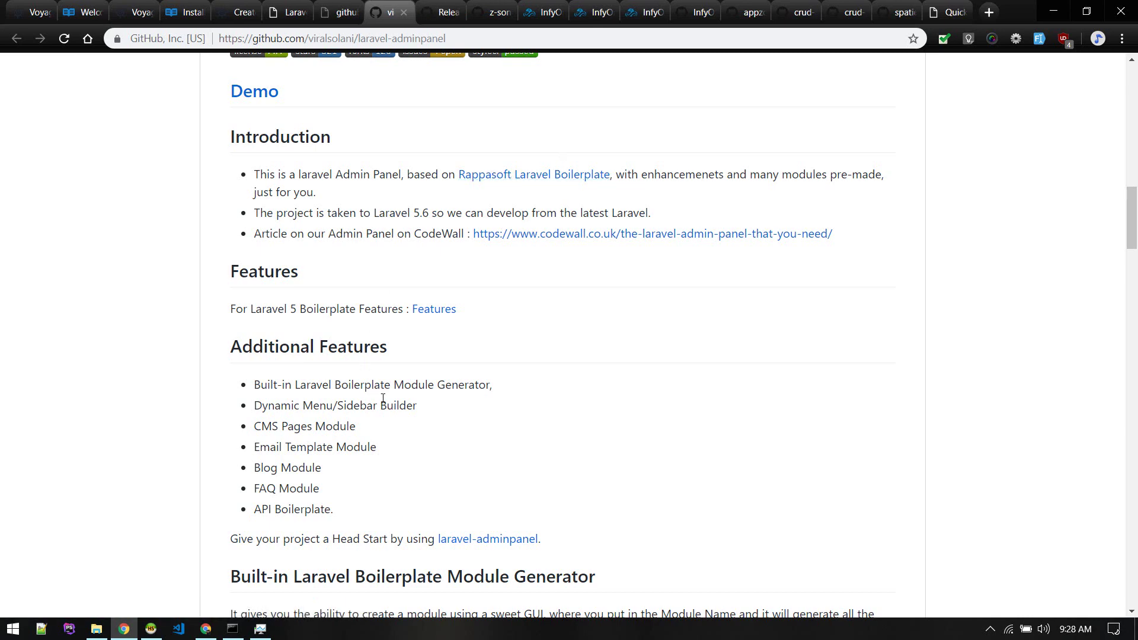
Read the README's additional features and module generator description, and return to the start of the laravel-adminpanel page
scroll(383, 398, "down", 3)
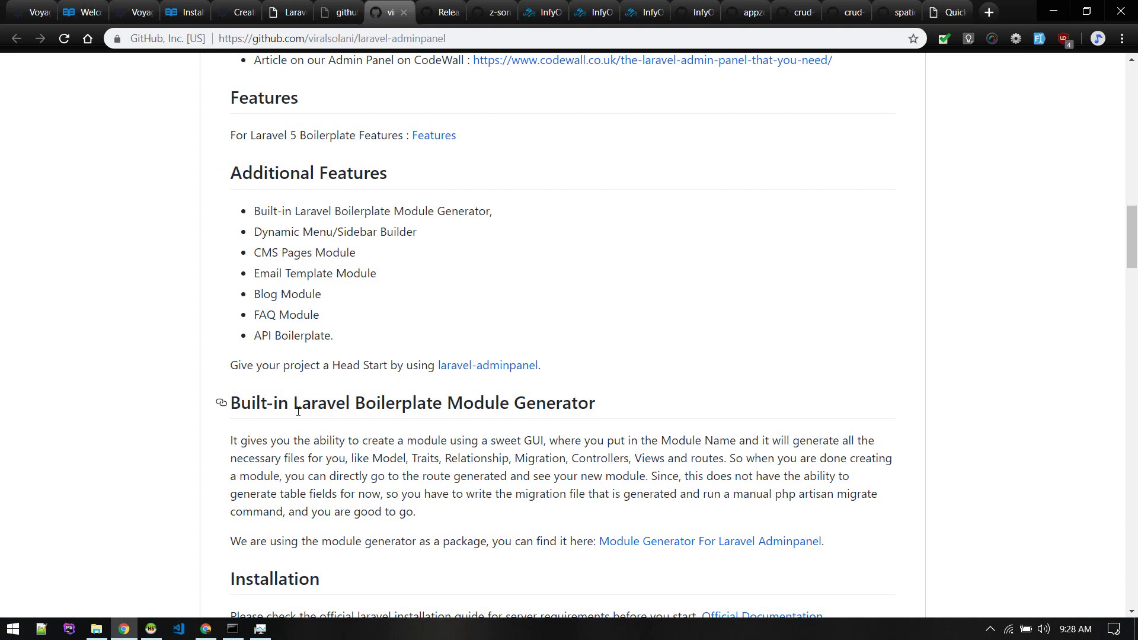
scroll(298, 411, "down", 4)
scroll(298, 411, "up", 15)
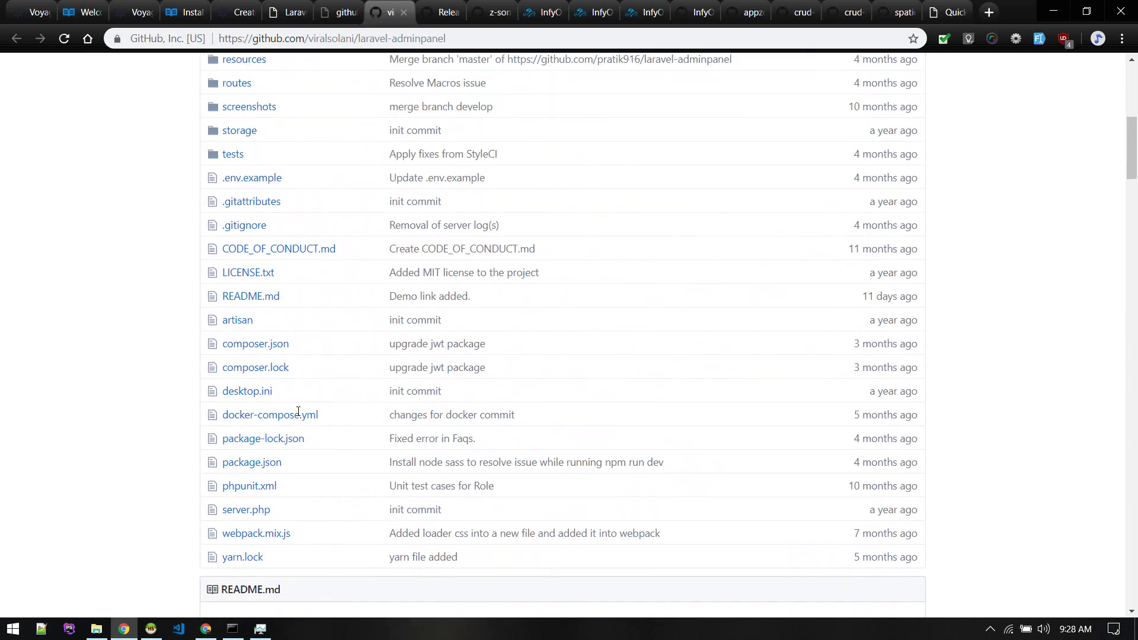
scroll(298, 411, "up", 8)
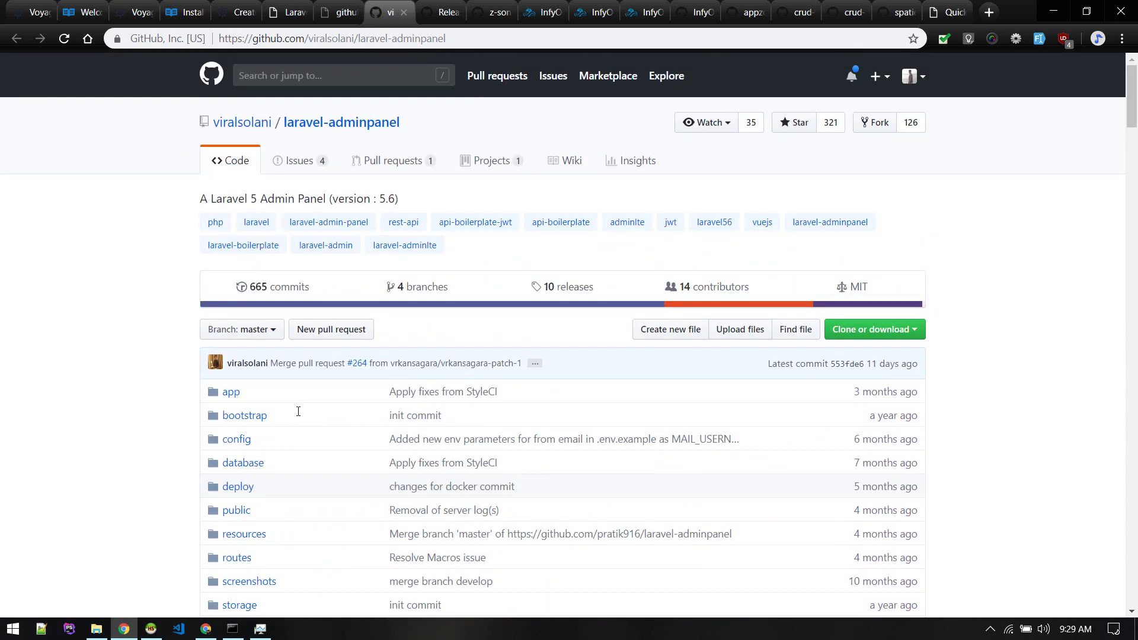
scroll(173, 479, "down", 3)
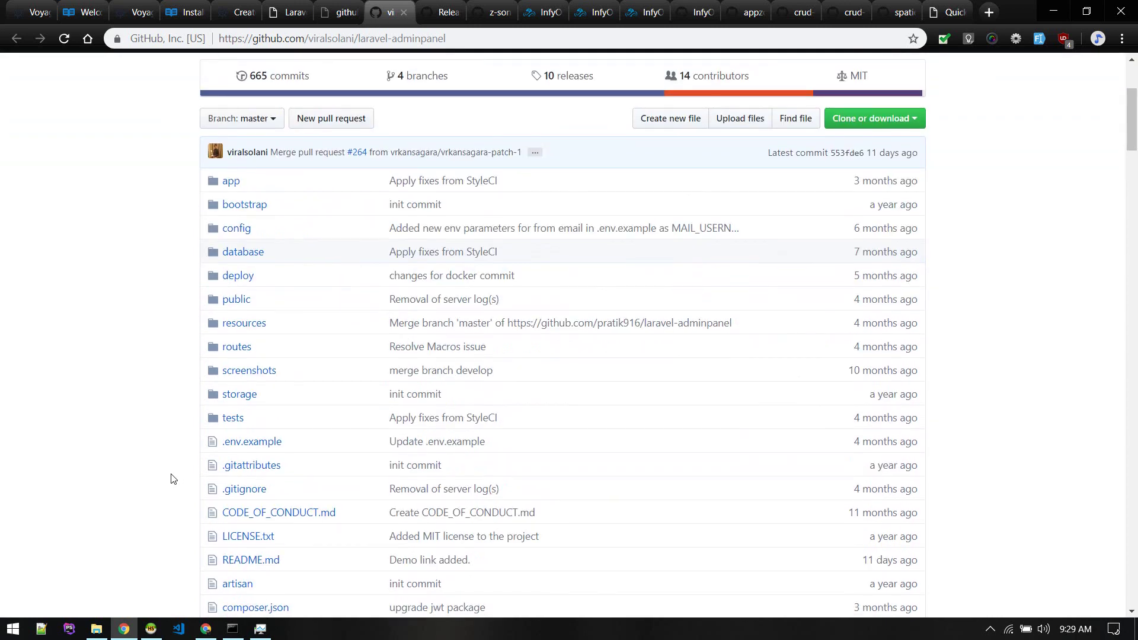
scroll(173, 474, "up", 3)
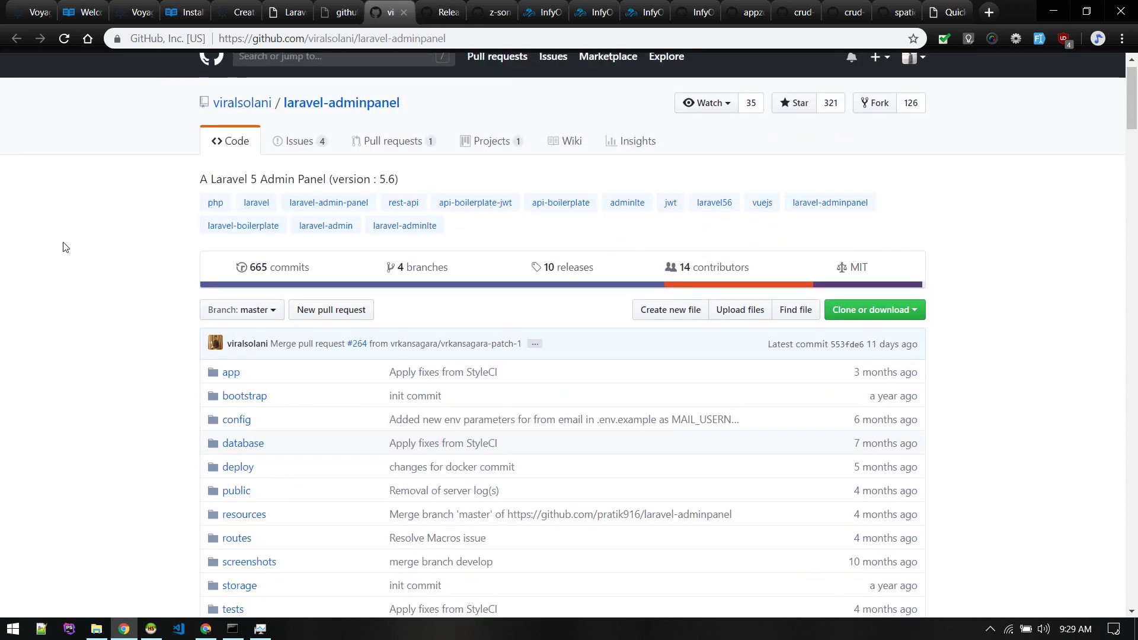
Revisit the Voyager home page and the voadmin.test dashboard, and return to the laravel-adminpanel repository
left_click(27, 12)
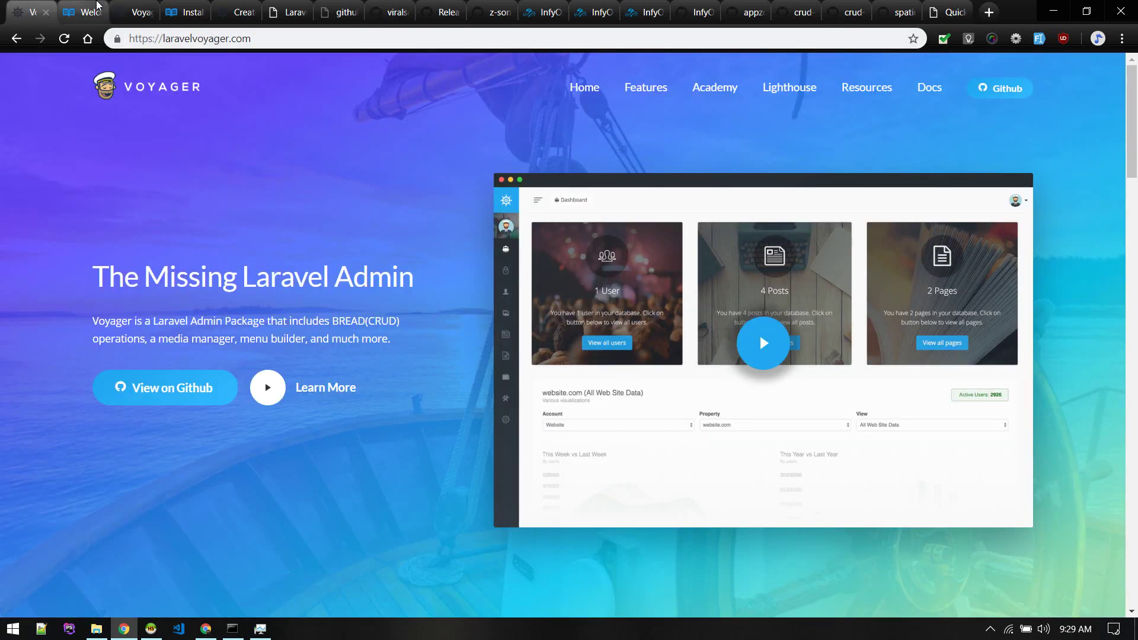
left_click(299, 7)
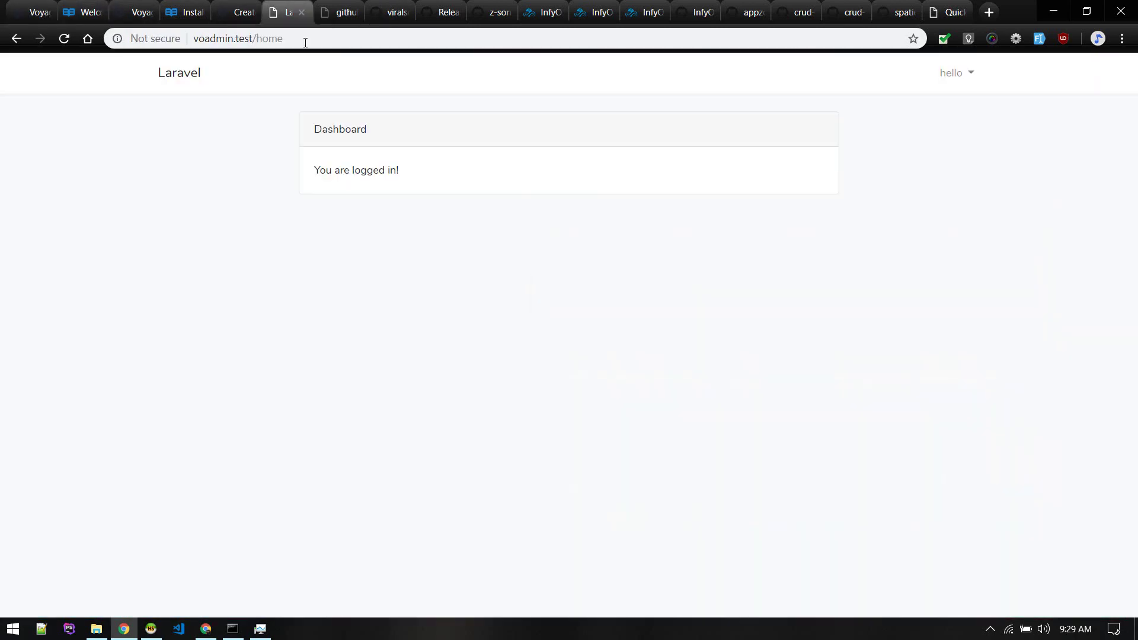
left_click(378, 9)
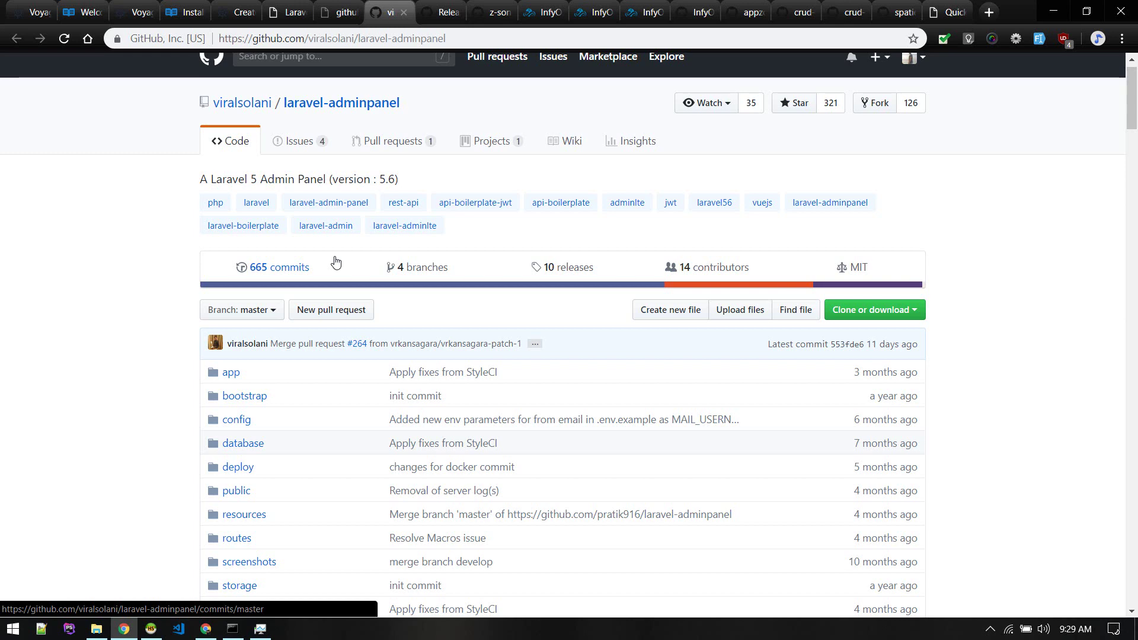
Review the laravel-adminpanel installation instructions, from cloning the repository to compiling the dependencies, and return to the page start
scroll(121, 417, "down", 10)
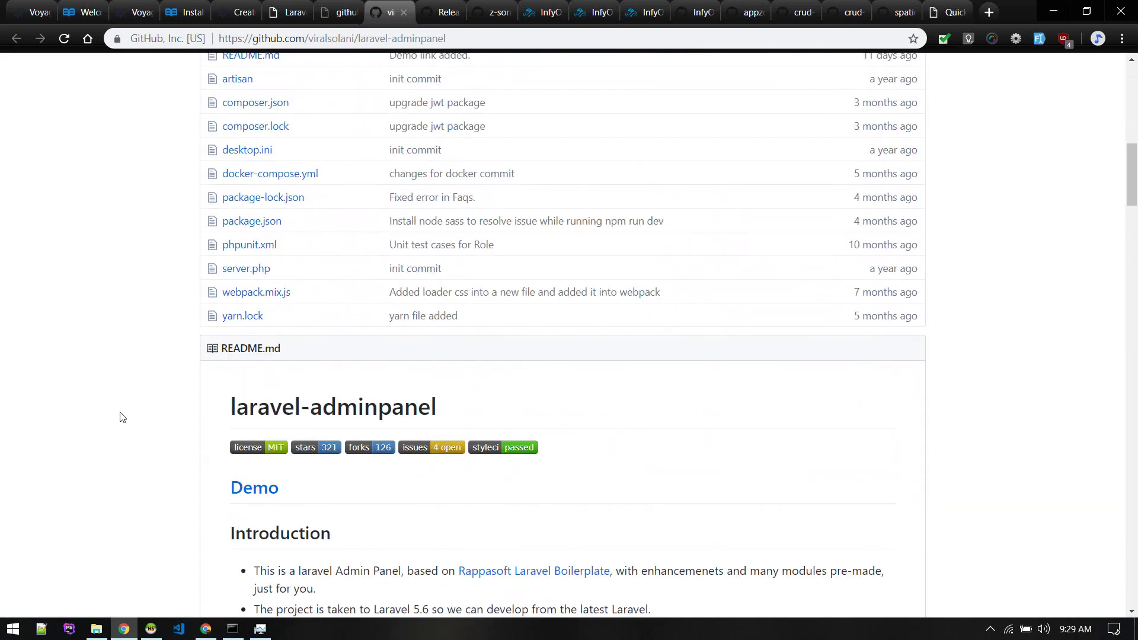
scroll(121, 417, "down", 15)
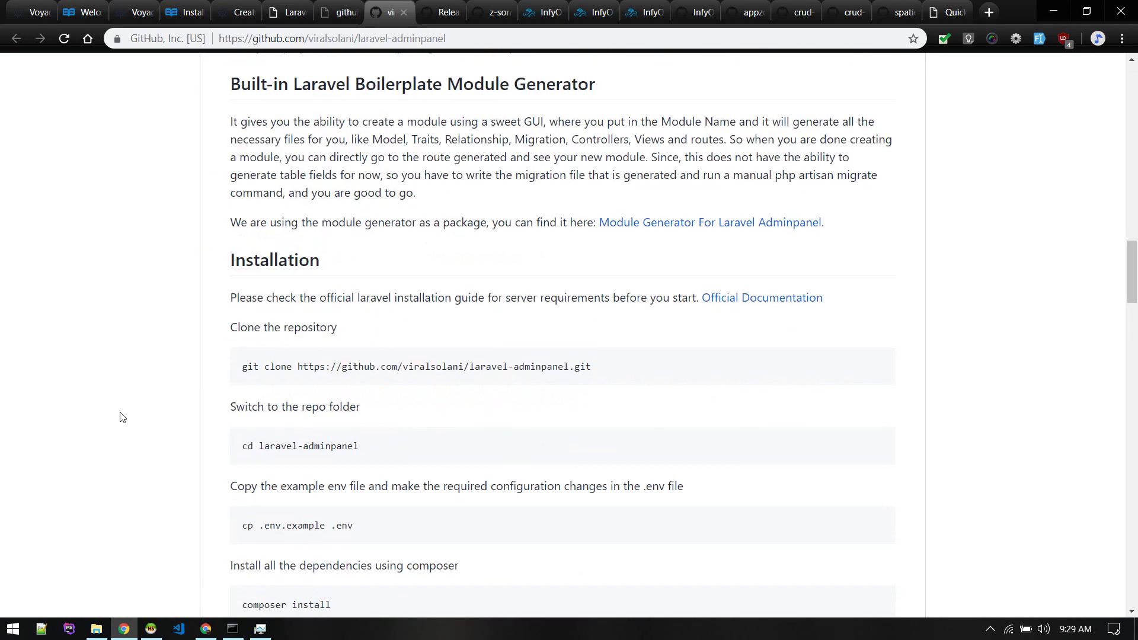
scroll(121, 417, "down", 15)
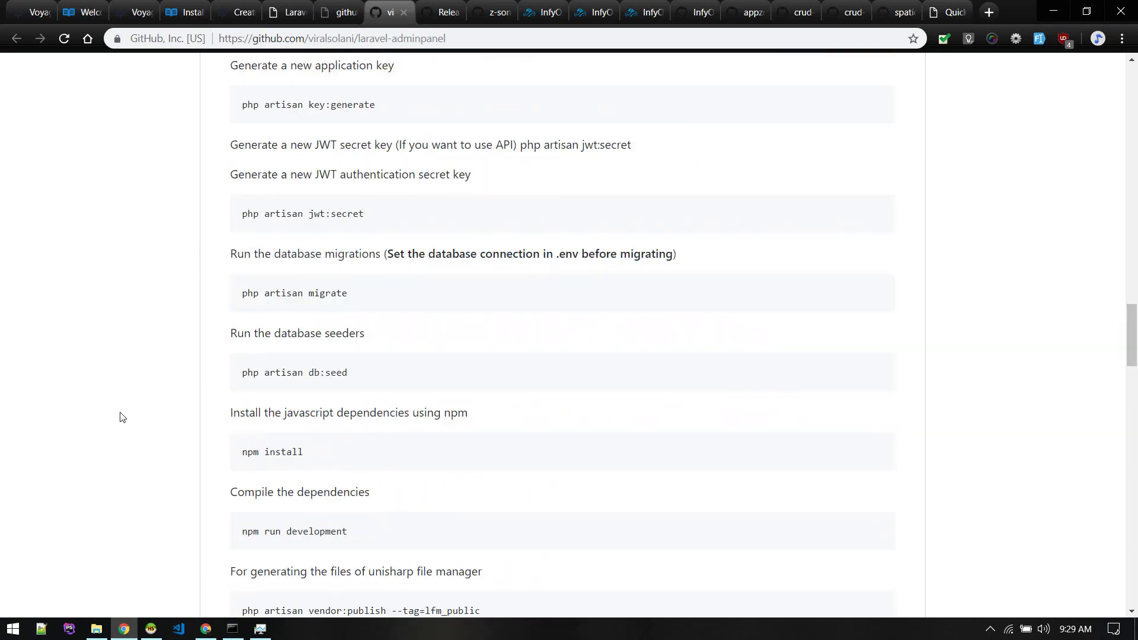
scroll(121, 417, "up", 20)
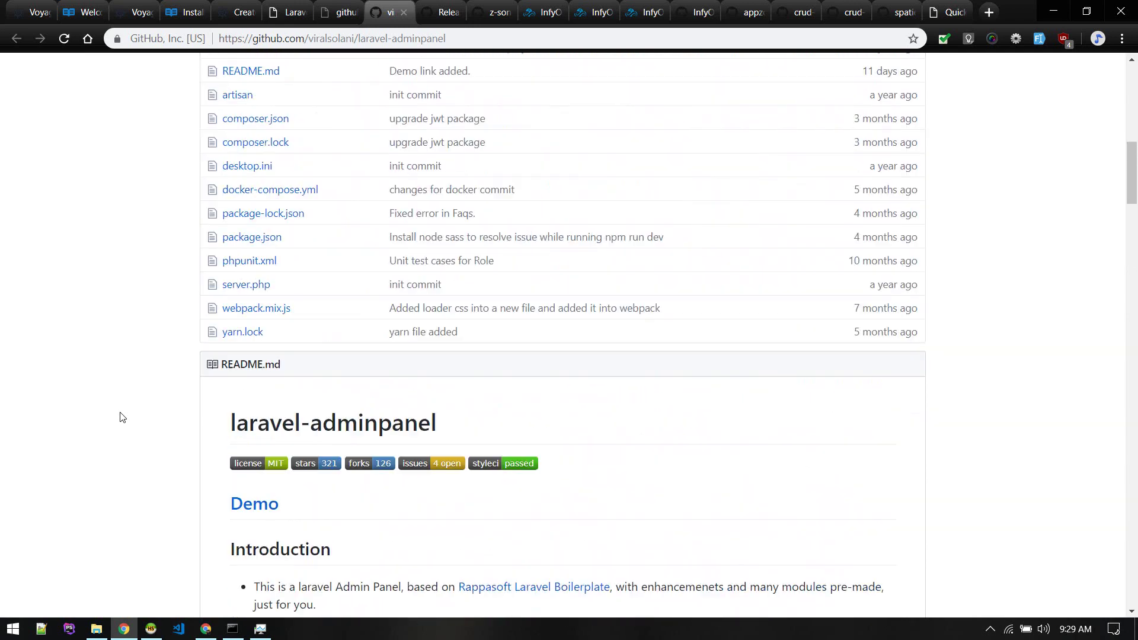
scroll(121, 417, "up", 8)
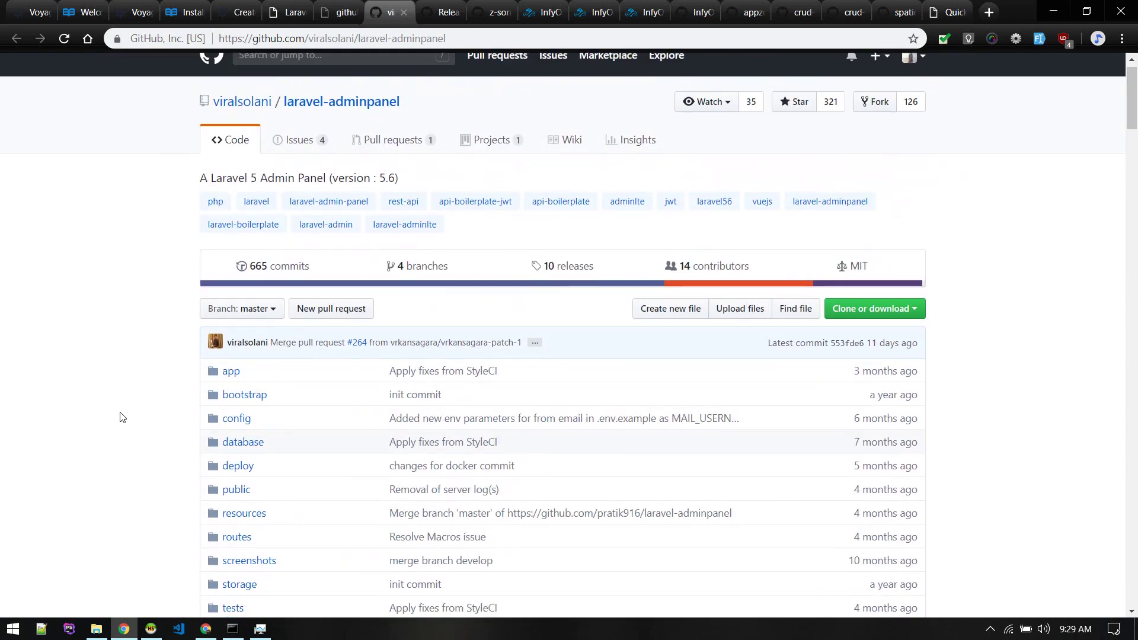
Look over the laravel-adminpanel repository's file list and the README's introduction and features sections
scroll(121, 417, "down", 2)
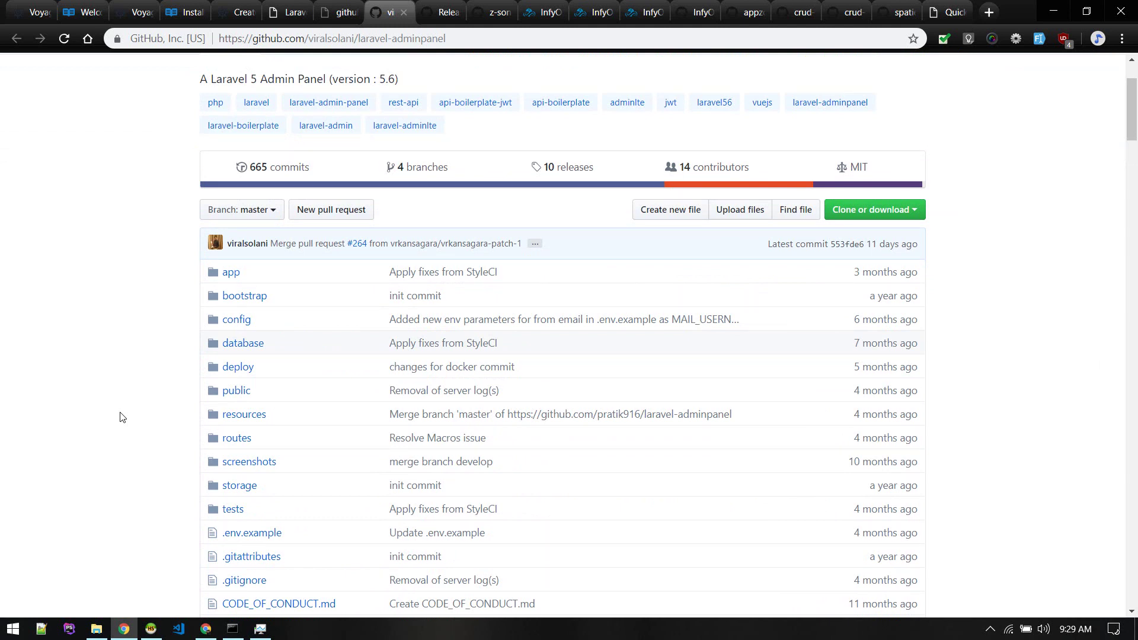
scroll(234, 351, "up", 2)
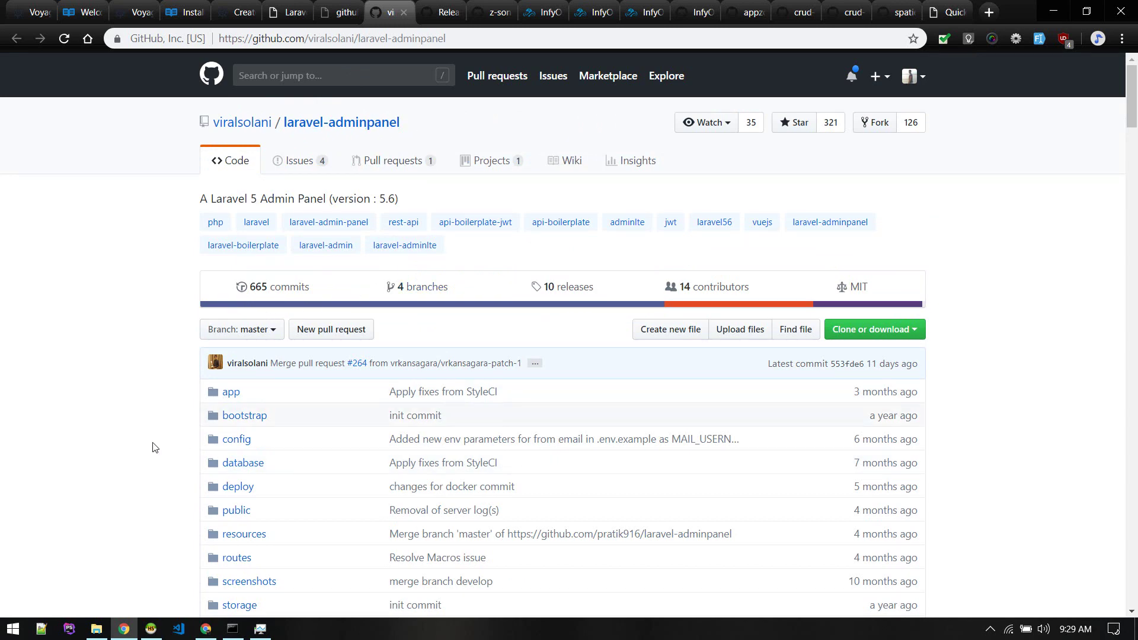
scroll(153, 447, "down", 2)
scroll(153, 447, "up", 1)
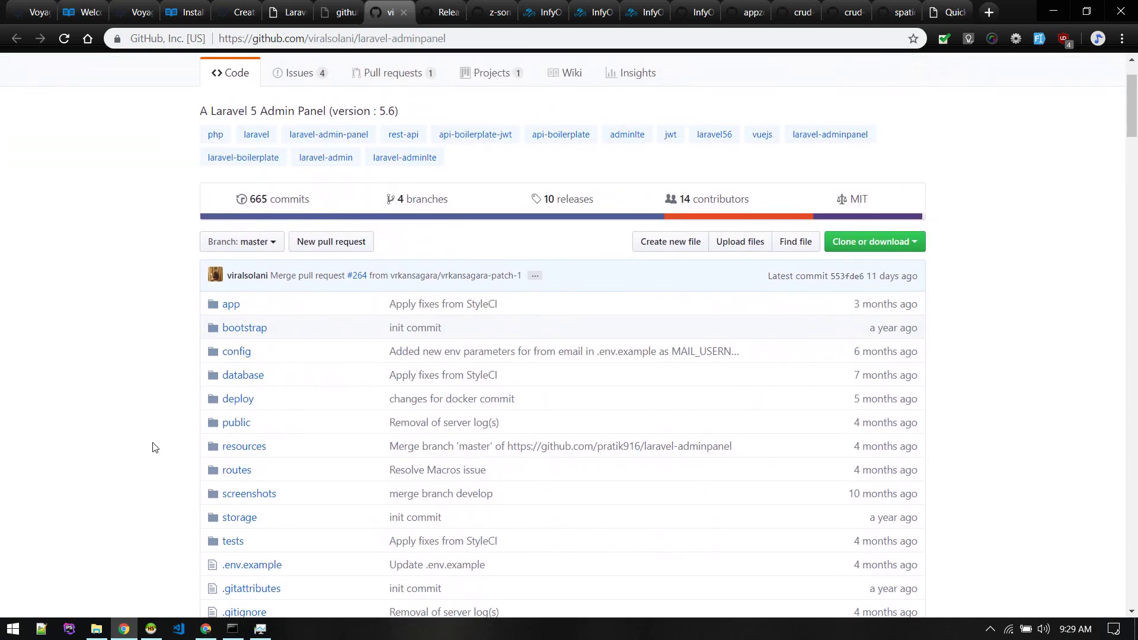
scroll(153, 446, "down", 11)
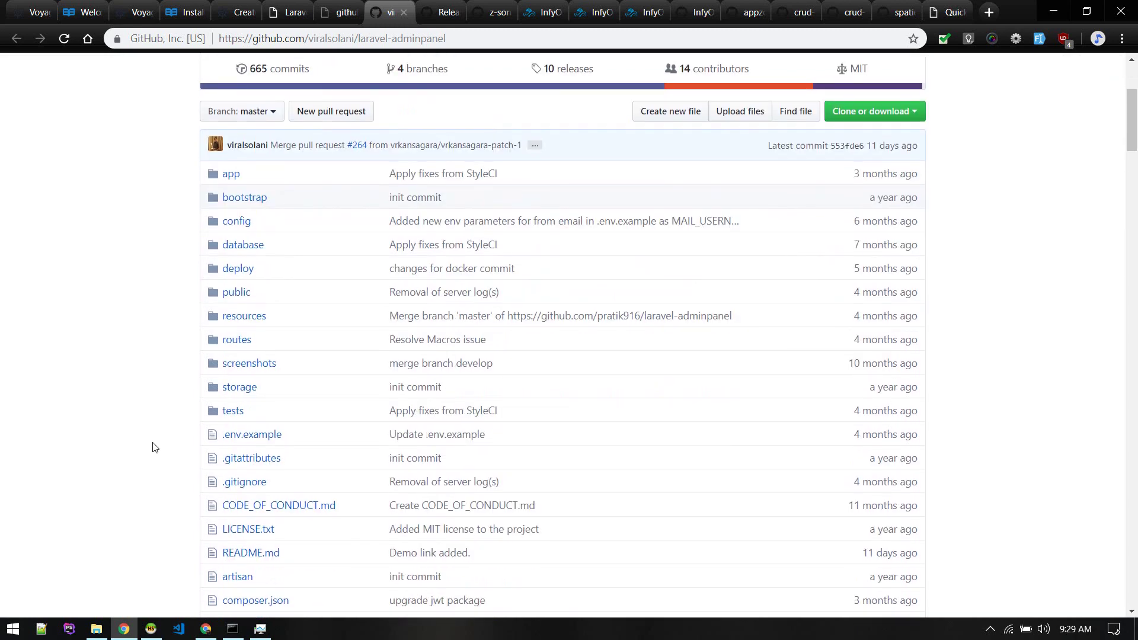
scroll(153, 447, "down", 7)
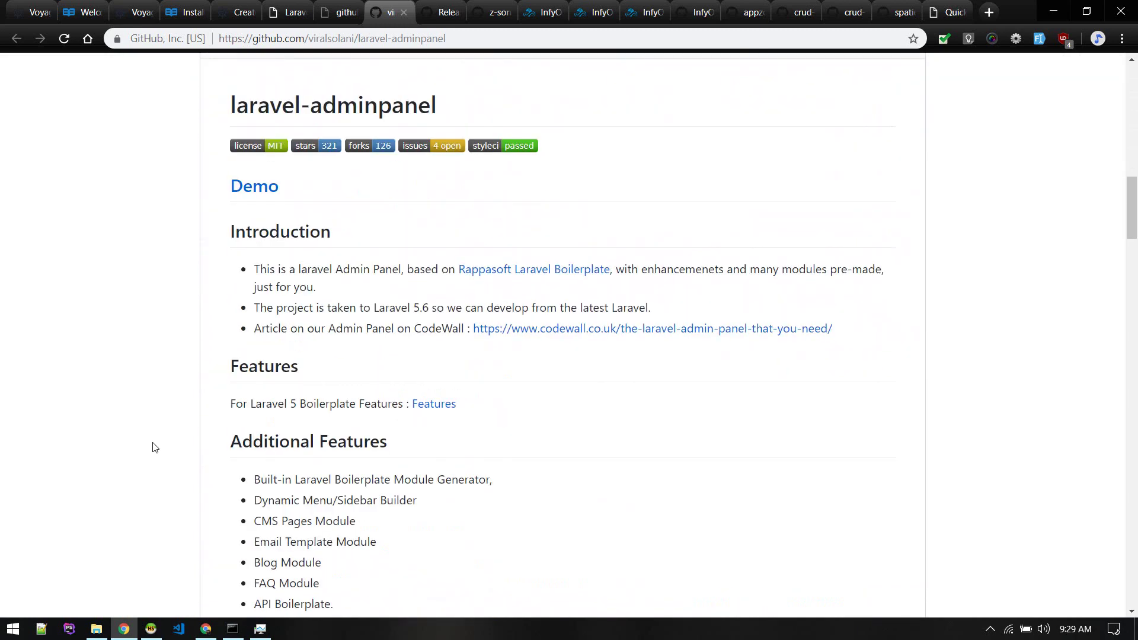
Review the laravel-adminpanel repository's file list and the README's introduction, additional features, module generator and installation sections
scroll(240, 274, "down", 18)
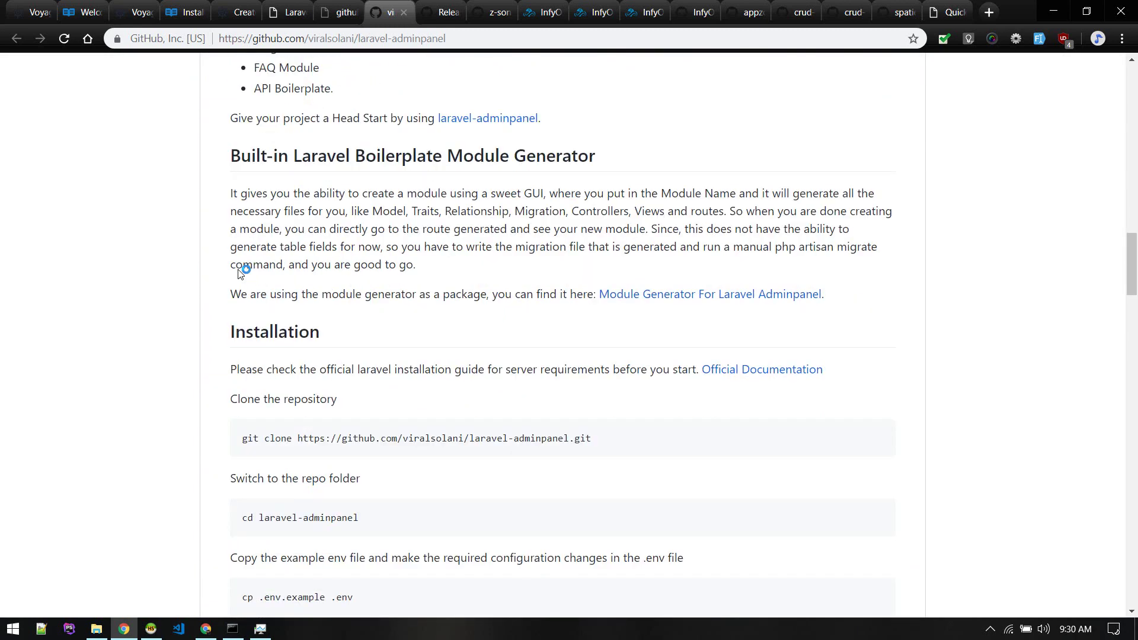
scroll(239, 274, "up", 4)
scroll(240, 274, "up", 20)
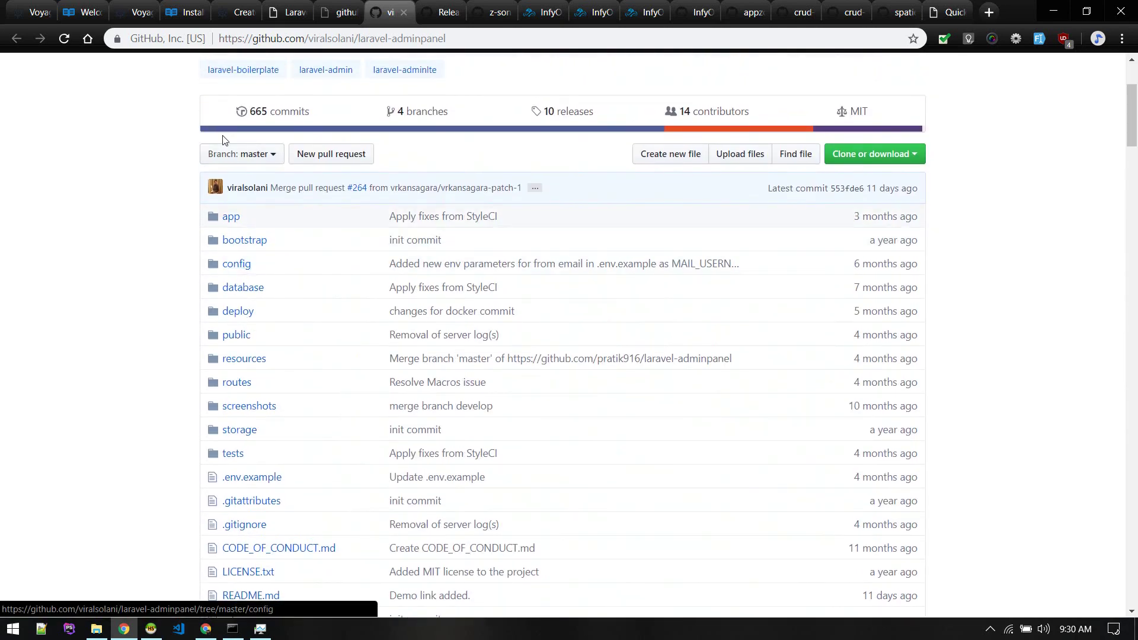
scroll(164, 165, "up", 3)
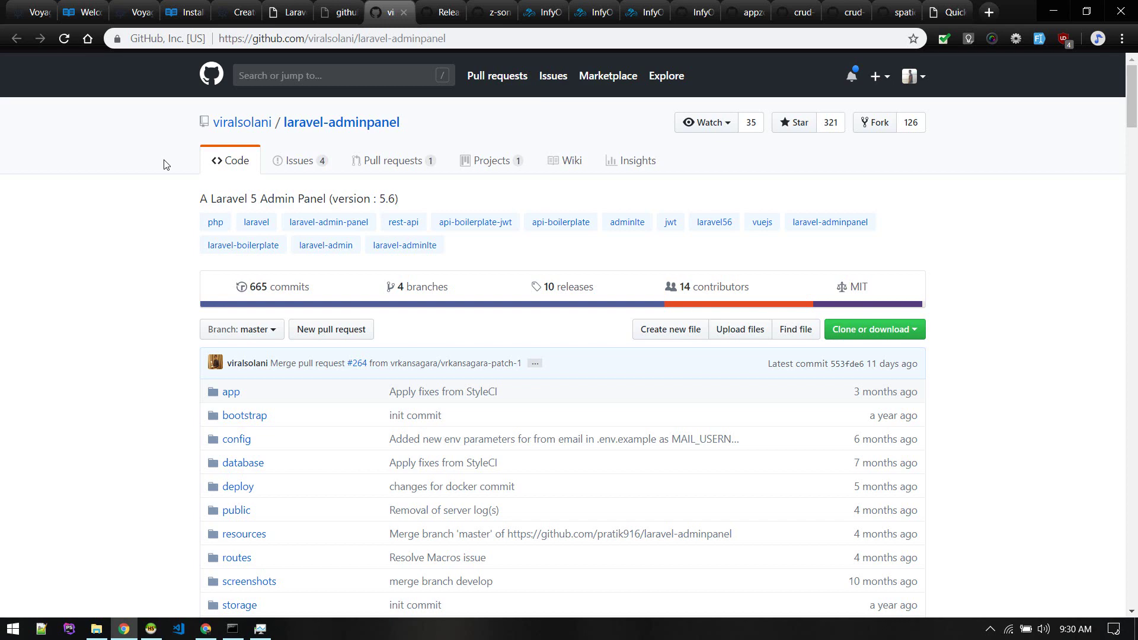
scroll(164, 165, "down", 10)
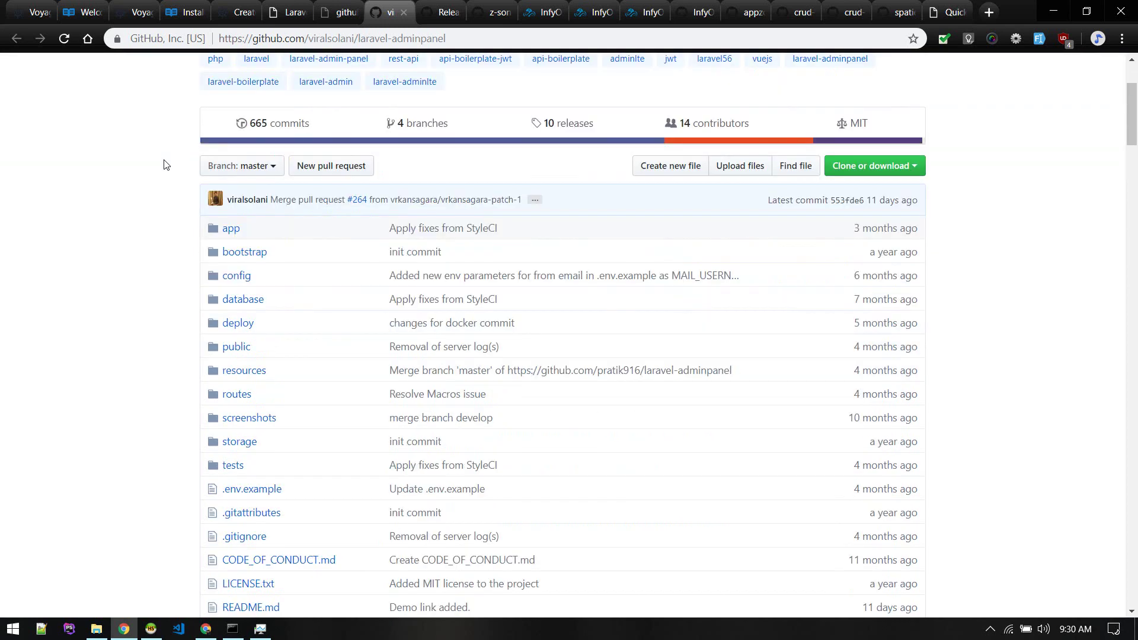
scroll(165, 165, "down", 10)
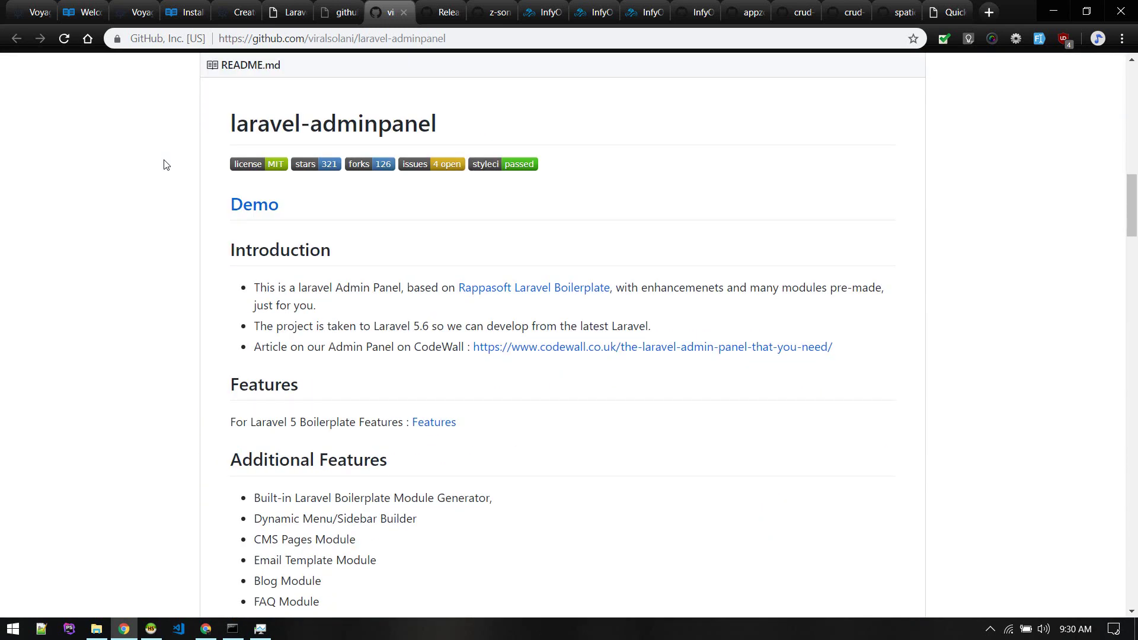
scroll(165, 164, "down", 2)
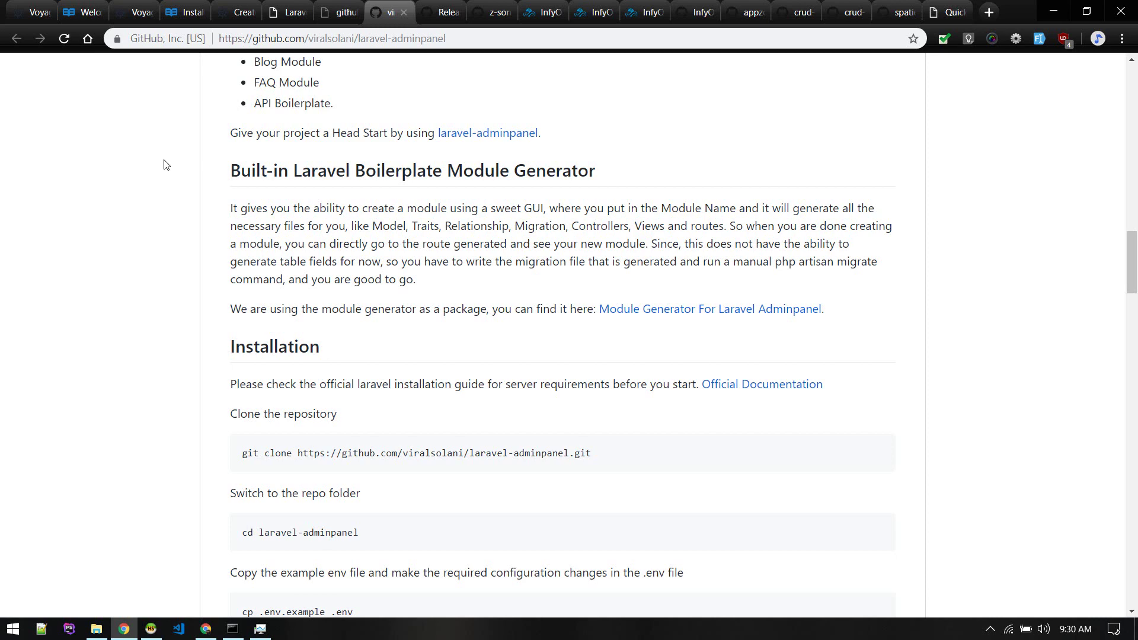
scroll(176, 256, "up", 12)
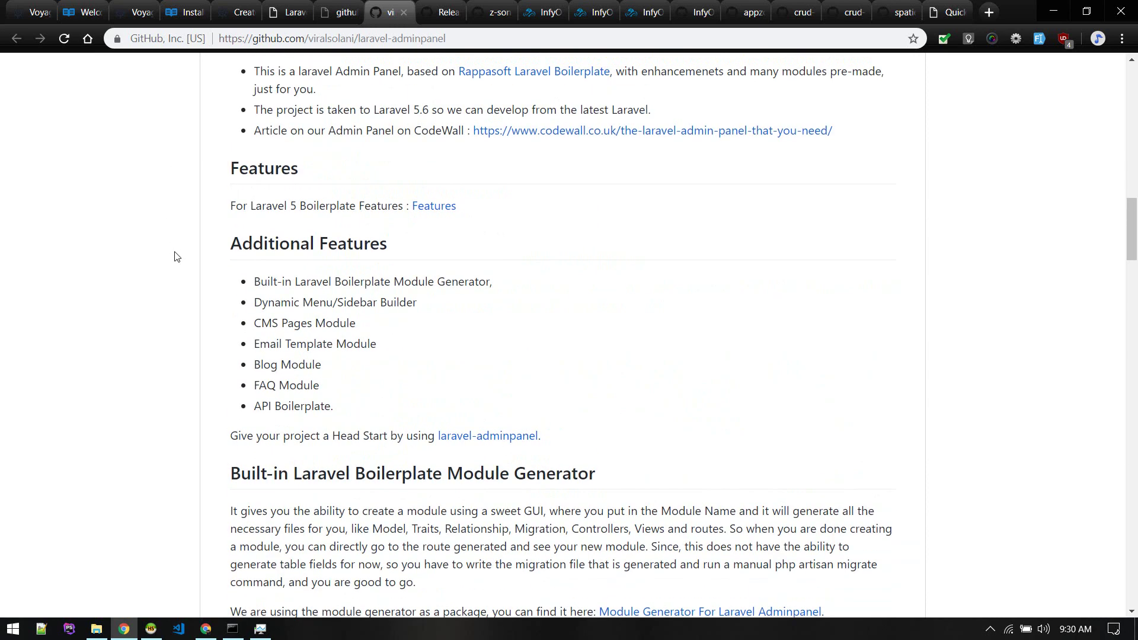
scroll(175, 256, "down", 1)
scroll(176, 256, "up", 2)
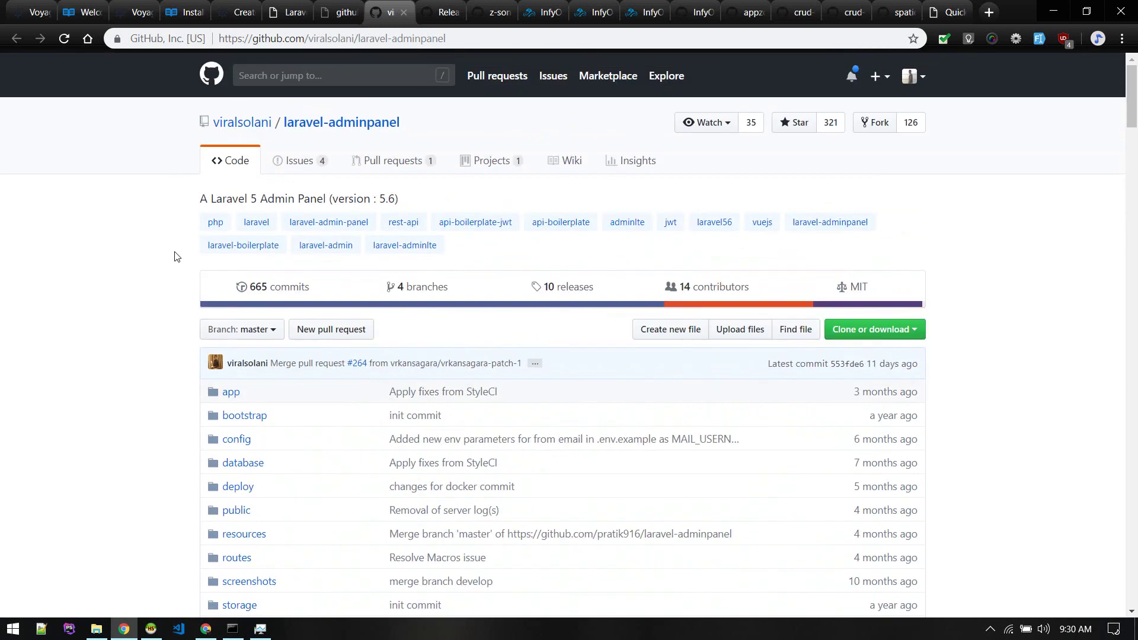
Open the rappasoft laravel-5-boilerplate repository's main page and bring up its laravel-boilerplate.com website in a separate tab
scroll(176, 256, "down", 4)
scroll(175, 256, "down", 11)
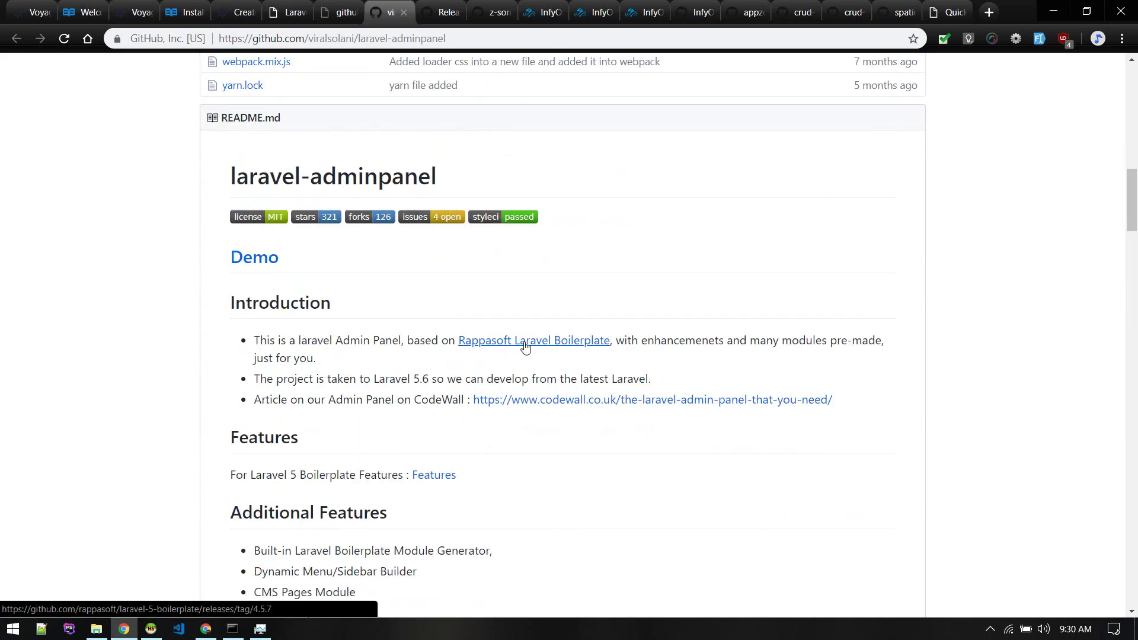
left_click(445, 12)
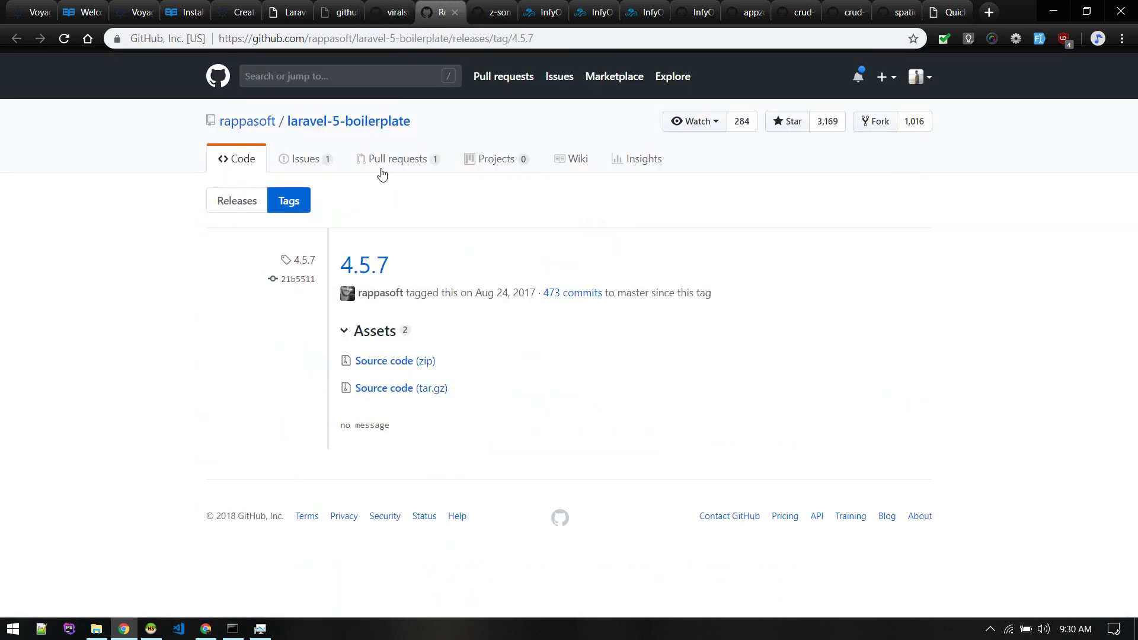
left_click(343, 121)
middle_click(300, 160)
key("ctrl+Tab")
Look over the Laravel Boilerplate website's sections and the laravel-5-boilerplate repository's file list and readme
scroll(351, 307, "down", 5)
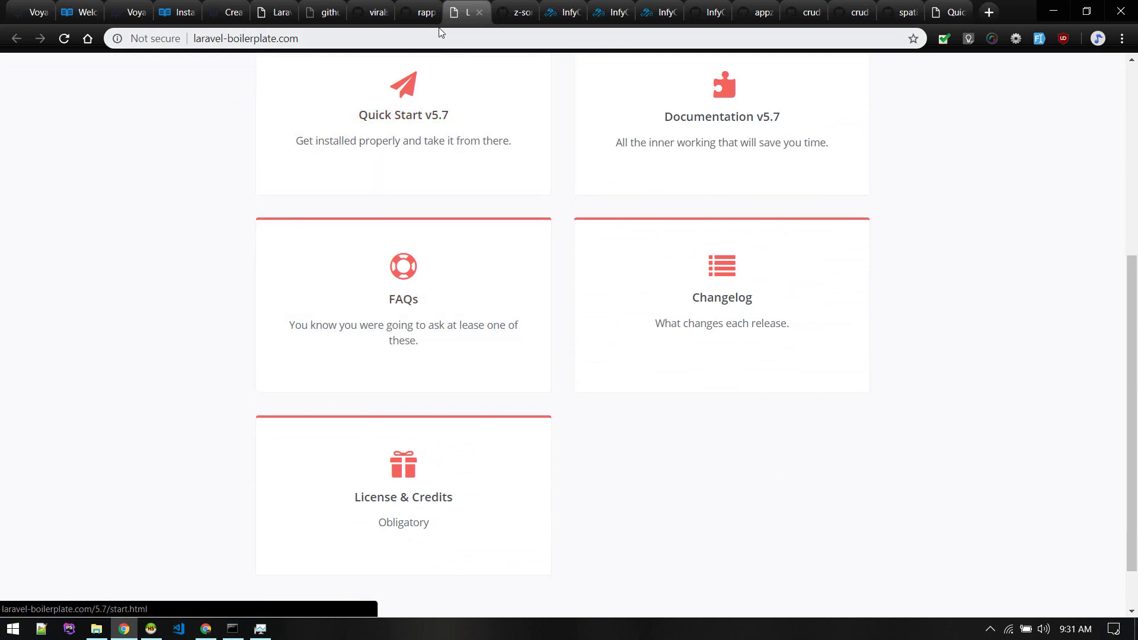
scroll(438, 215, "up", 5)
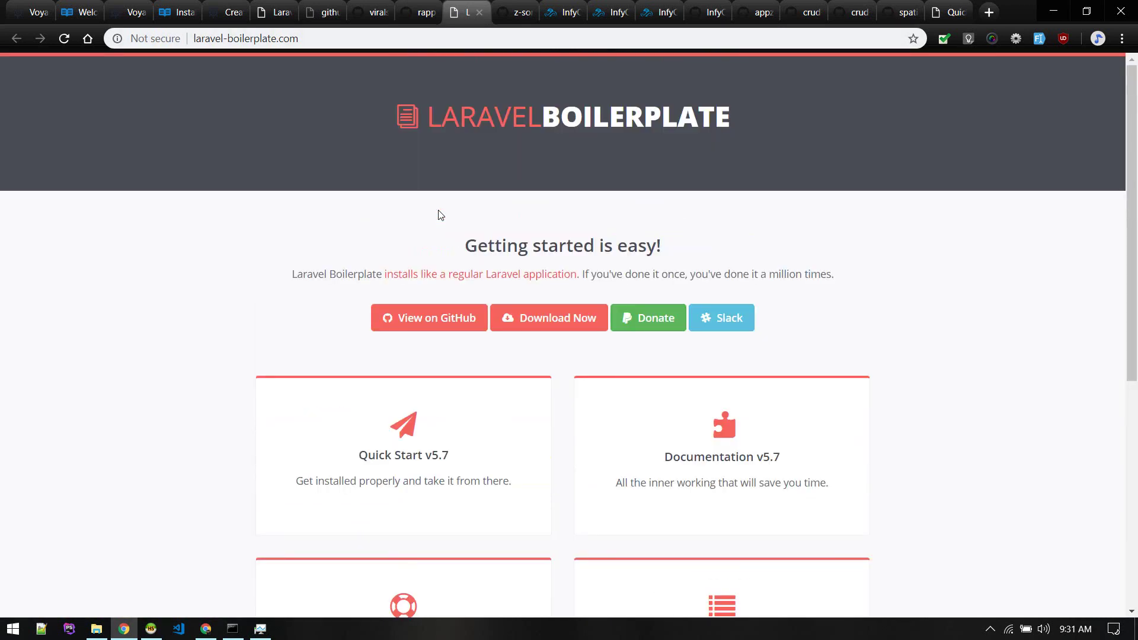
scroll(439, 215, "down", 5)
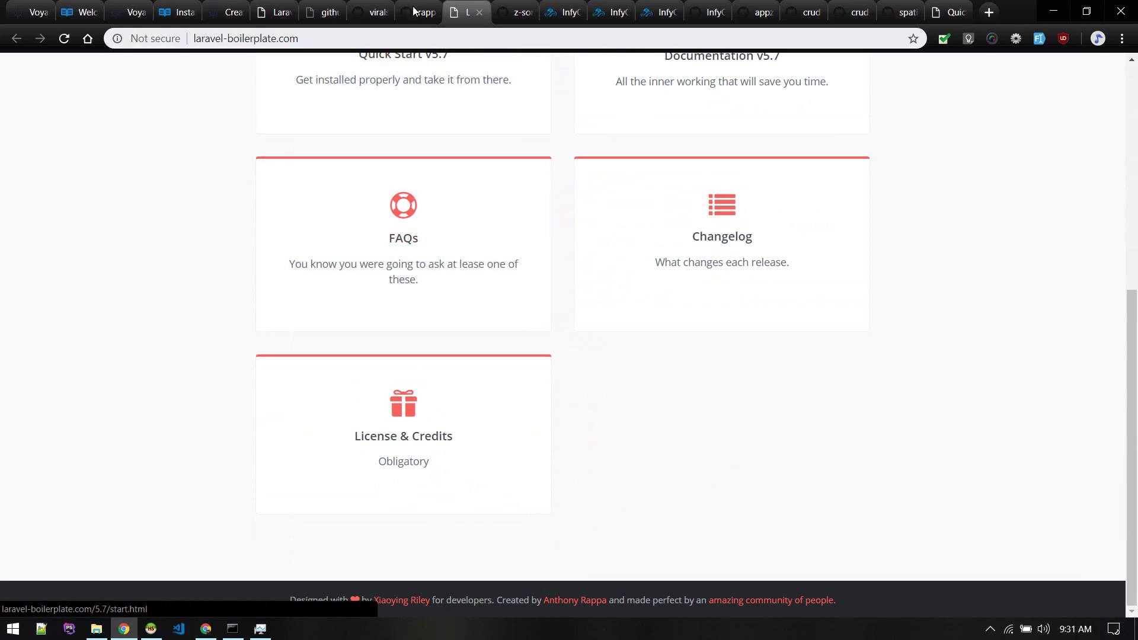
key("ctrl+shift+Tab")
scroll(307, 263, "down", 15)
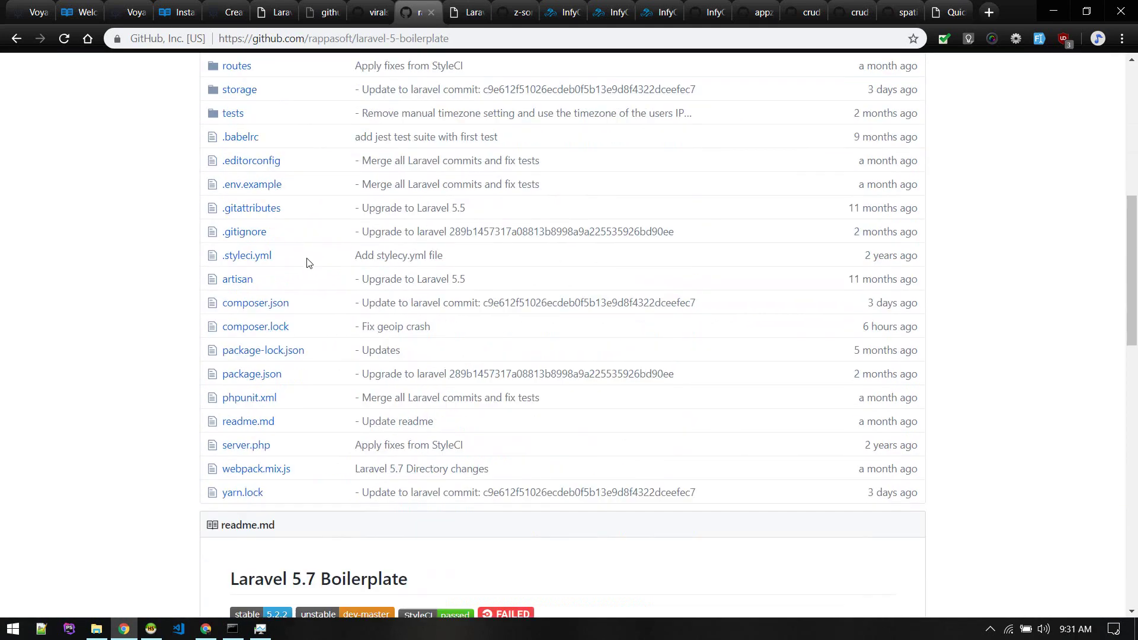
Compare the laravel-adminpanel README's introduction and additional features with the Laravel Boilerplate website and repository it is based on
left_click(375, 5)
scroll(284, 424, "down", 4)
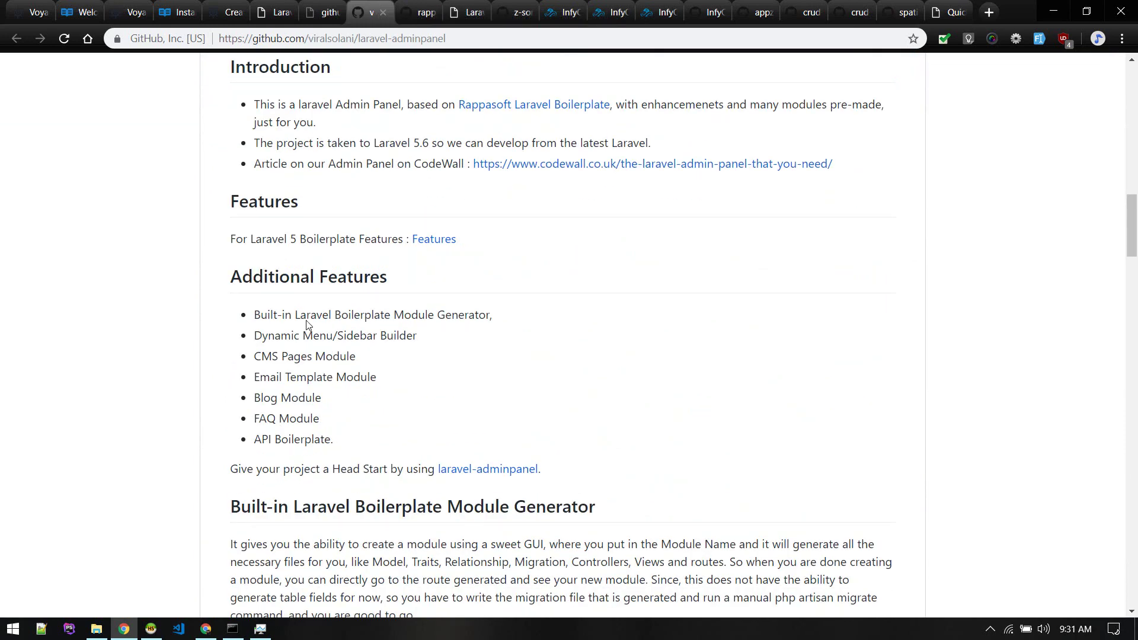
left_click(473, 7)
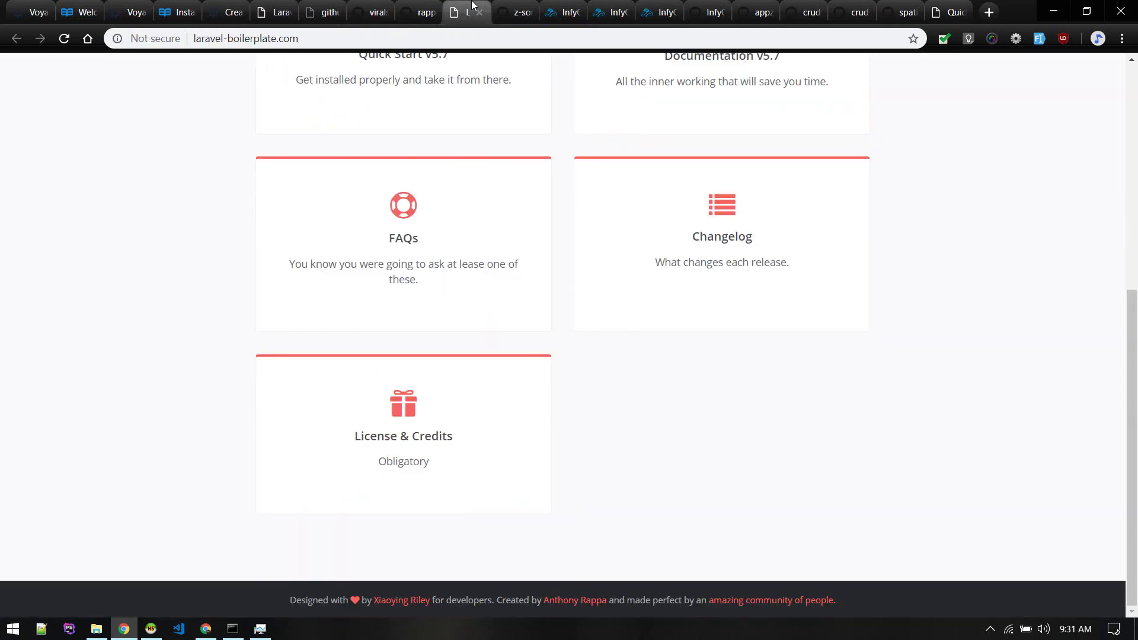
scroll(432, 183, "up", 6)
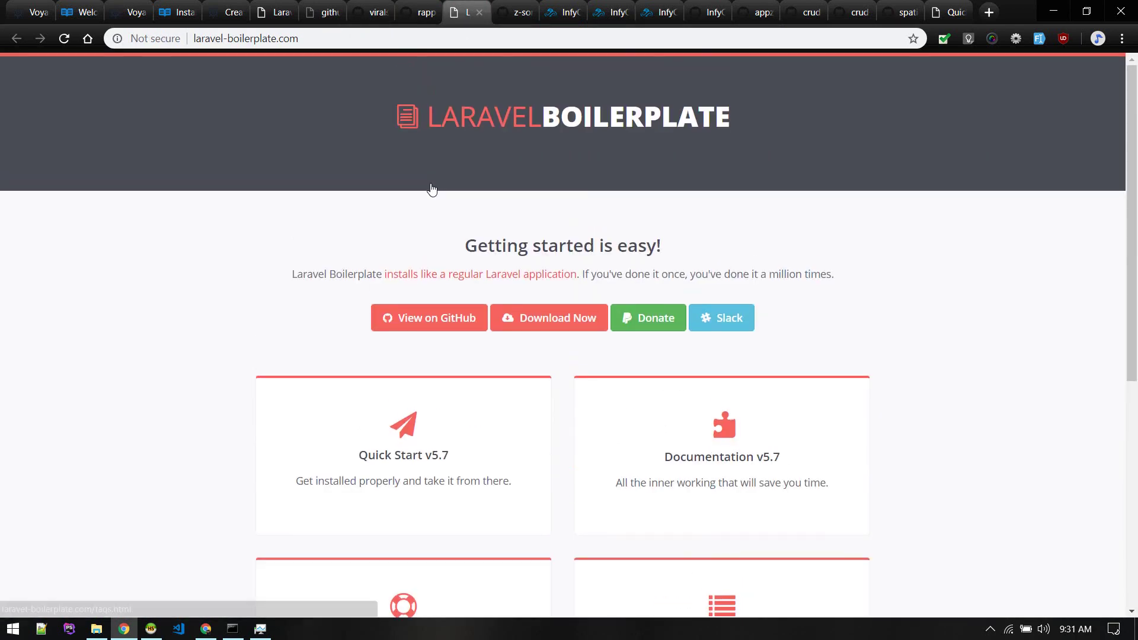
left_click_drag(431, 116, 731, 116)
left_click(421, 12)
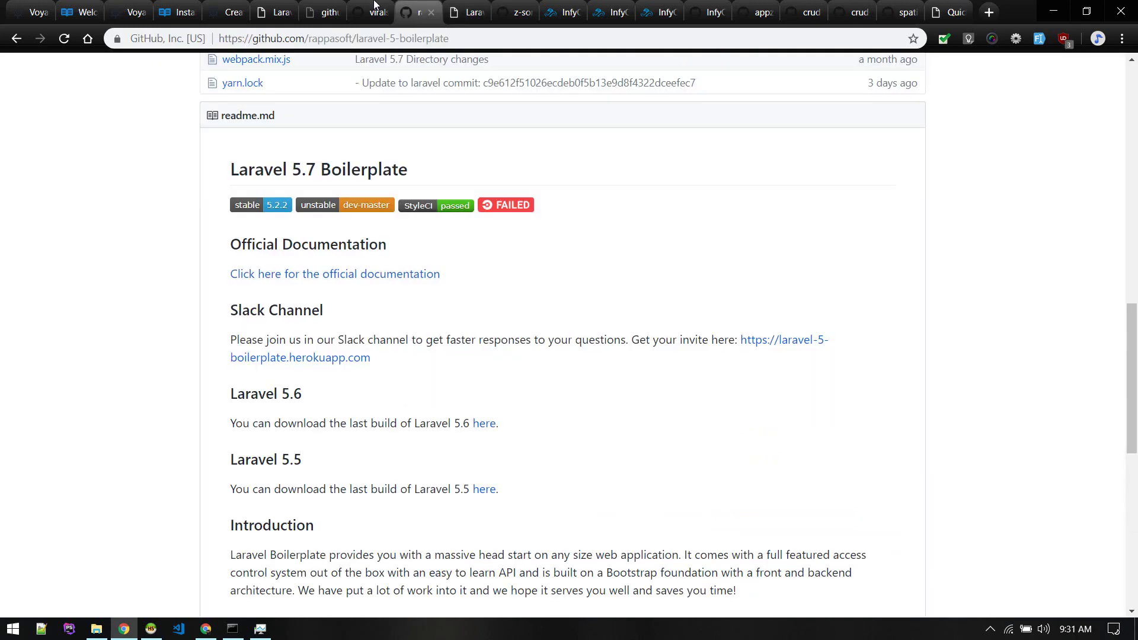
left_click(372, 12)
scroll(321, 261, "up", 2)
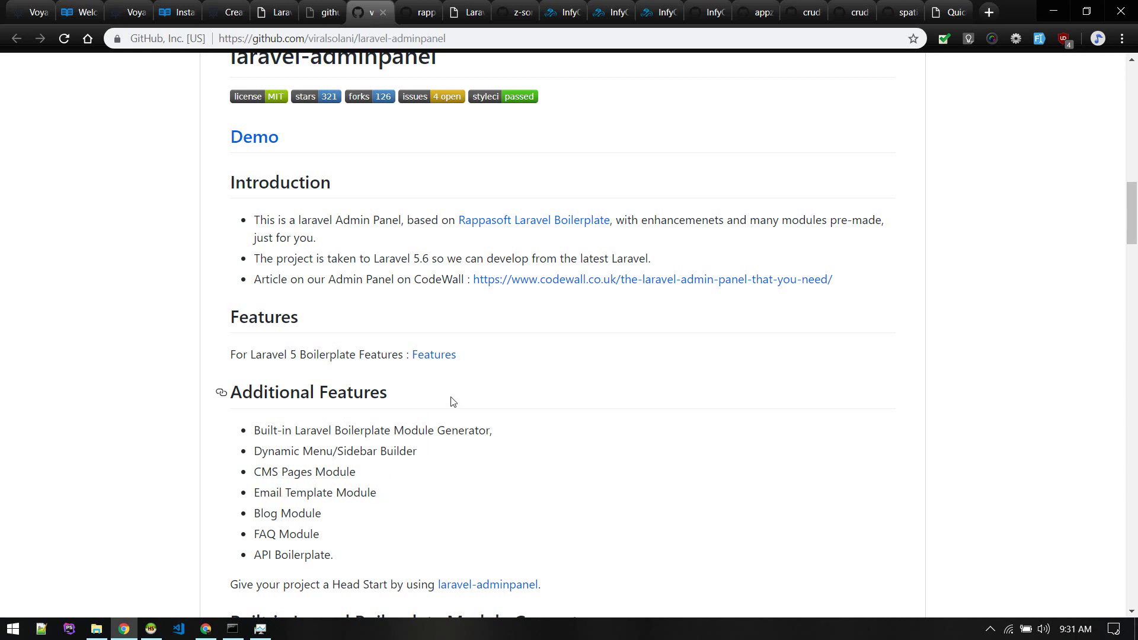
scroll(452, 402, "down", 2)
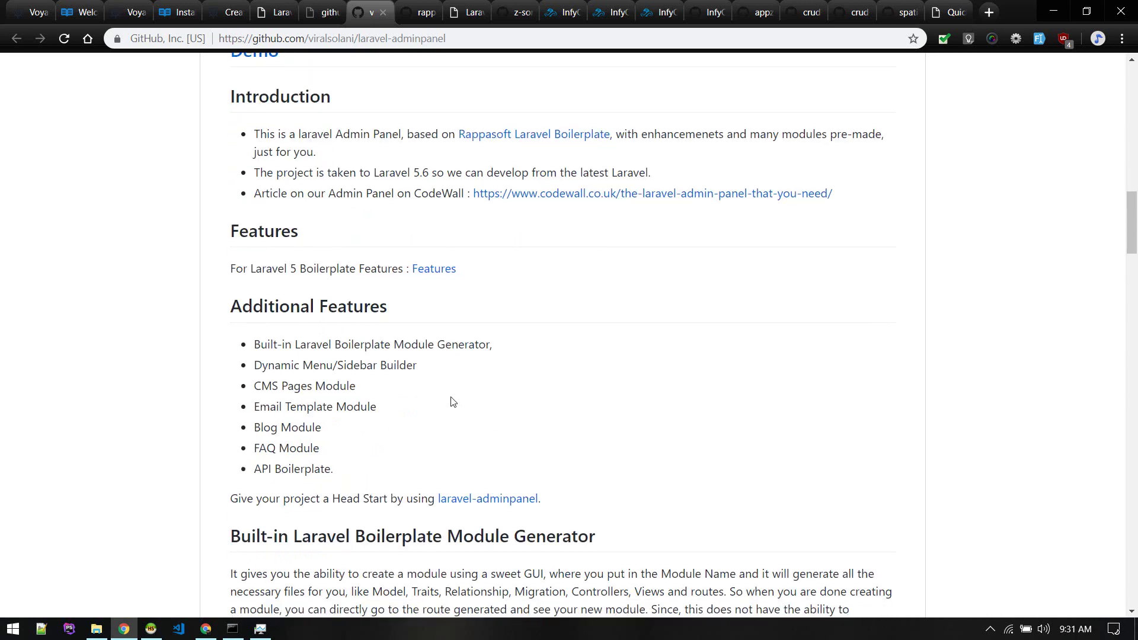
Revisit the Laravel 5.7 Boilerplate readme and the Laravel Boilerplate website's quick start, documentation, FAQs and changelog entries
left_click(424, 13)
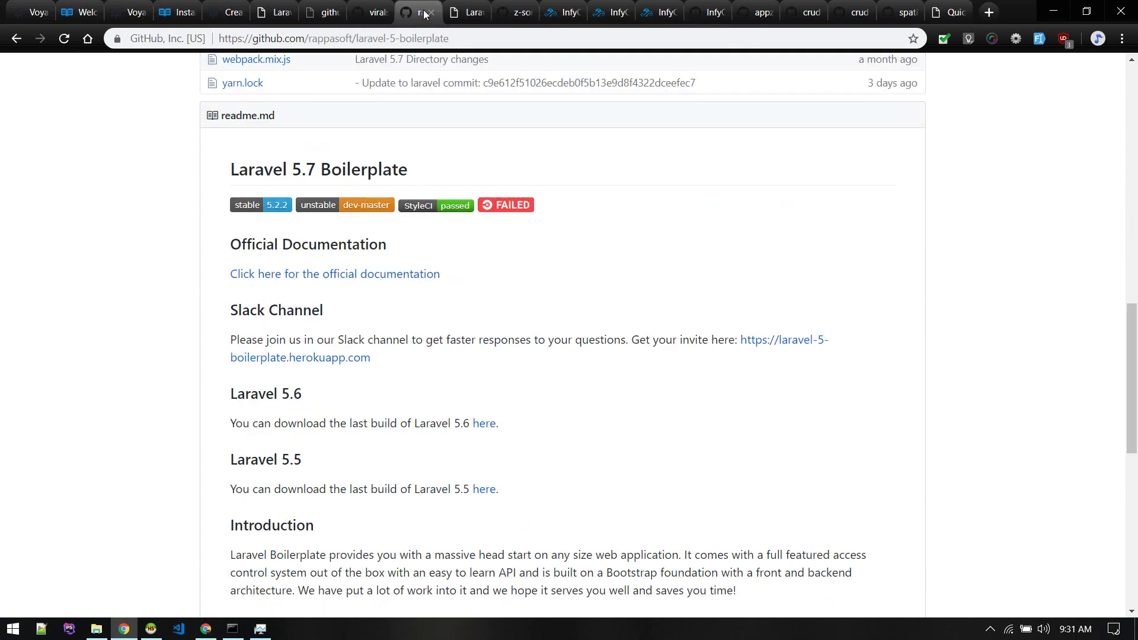
left_click(469, 13)
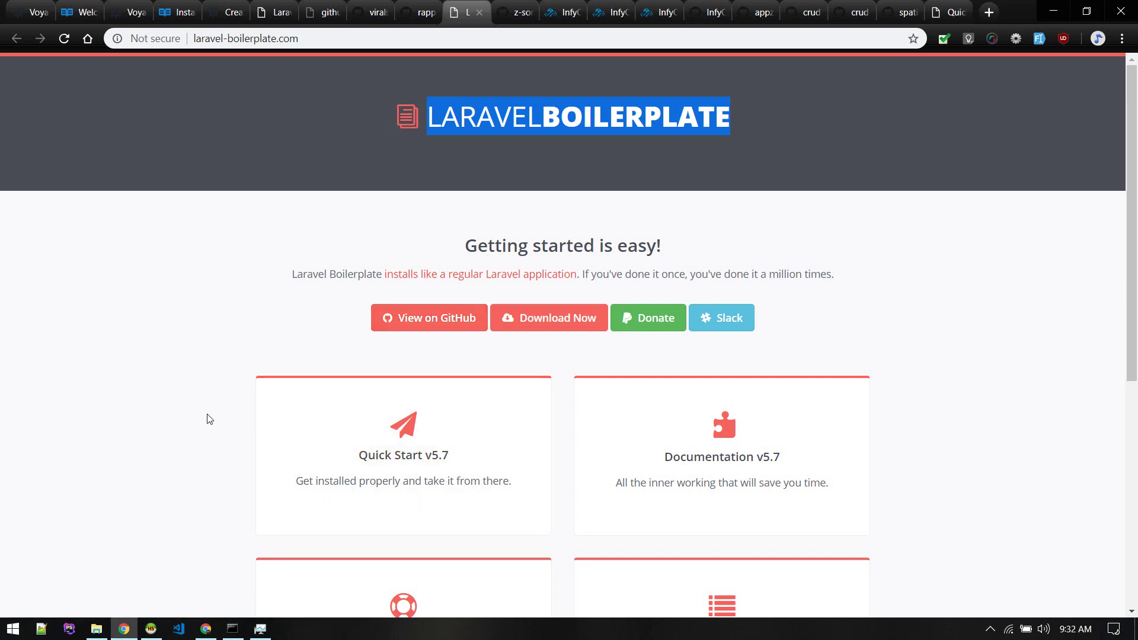
left_click(153, 422)
scroll(151, 423, "down", 4)
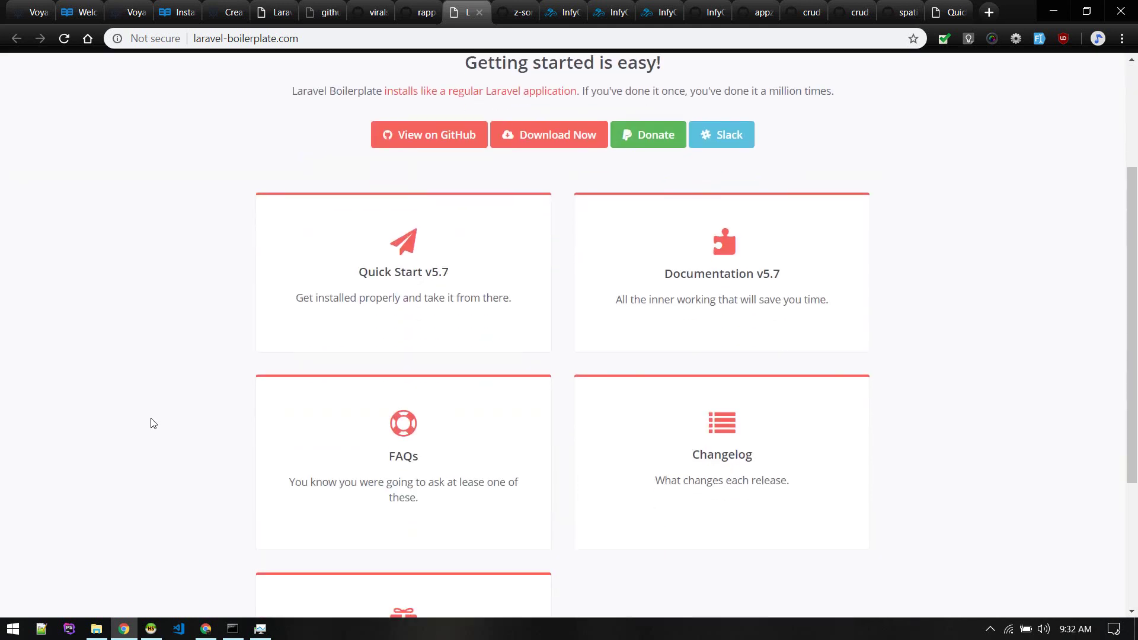
scroll(151, 424, "up", 3)
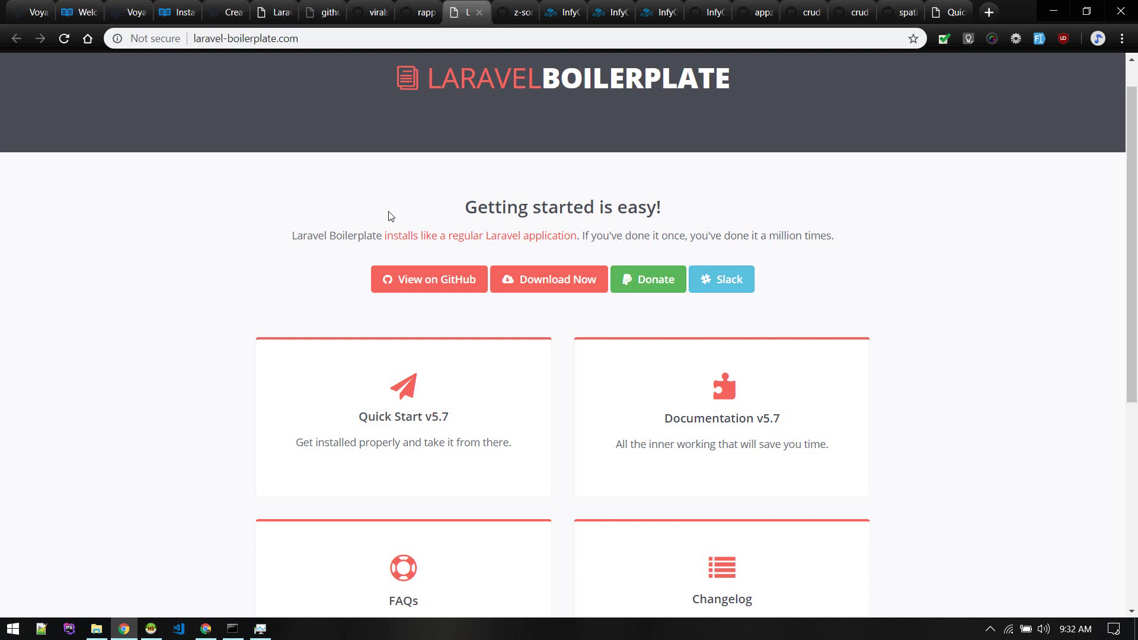
Close the rappasoft laravel-5-boilerplate repository page and return to the laravel-adminpanel README
left_click(423, 12)
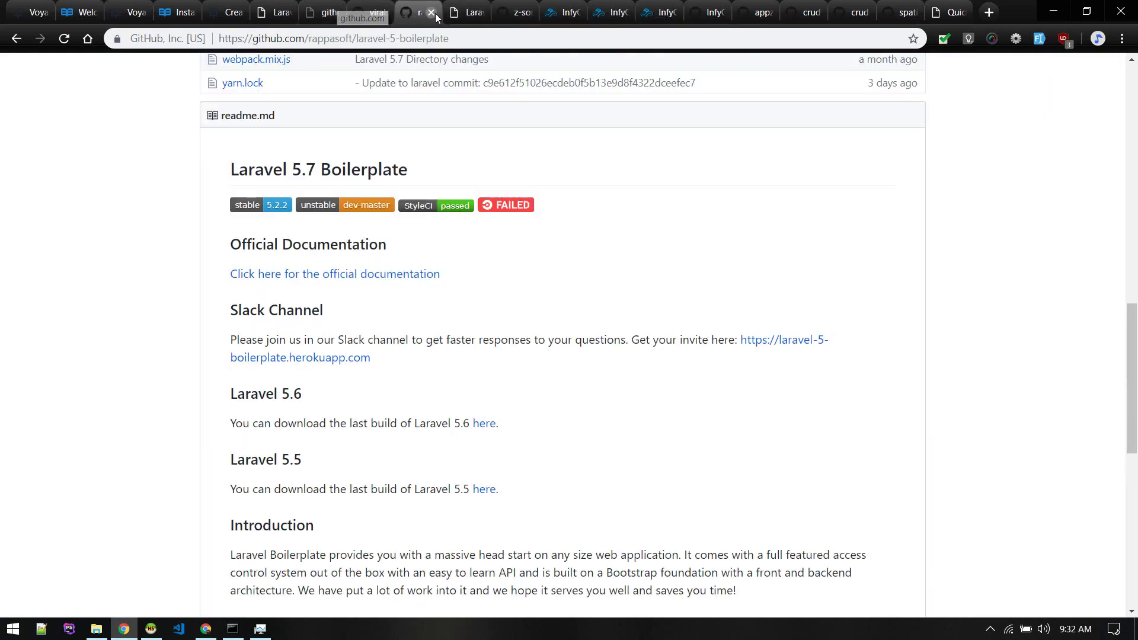
key("ctrl+w")
left_click(371, 12)
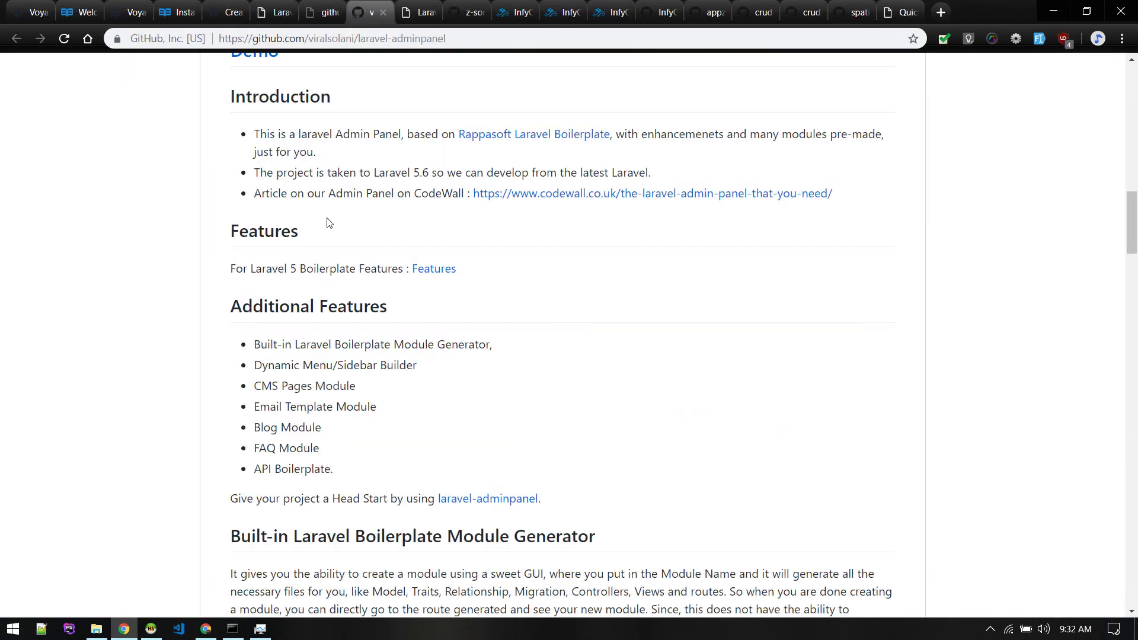
Examine the Laravel Boilerplate website from its title to the License & Credits entry, and return to the page start
left_click(445, 12)
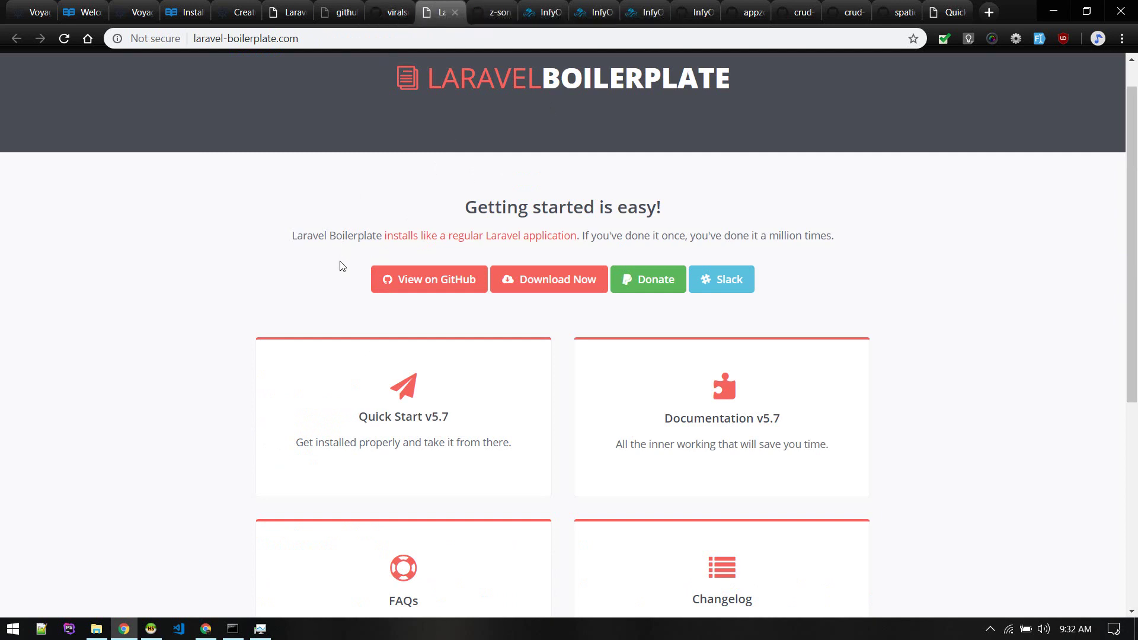
scroll(475, 178, "up", 1)
double_click(616, 108)
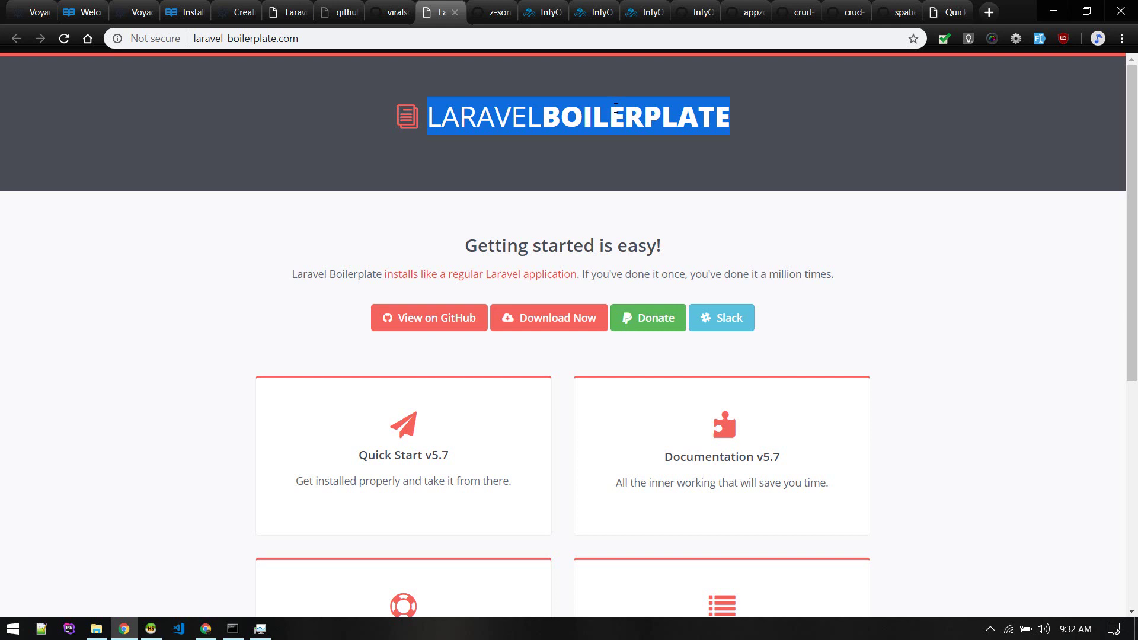
left_click(464, 239)
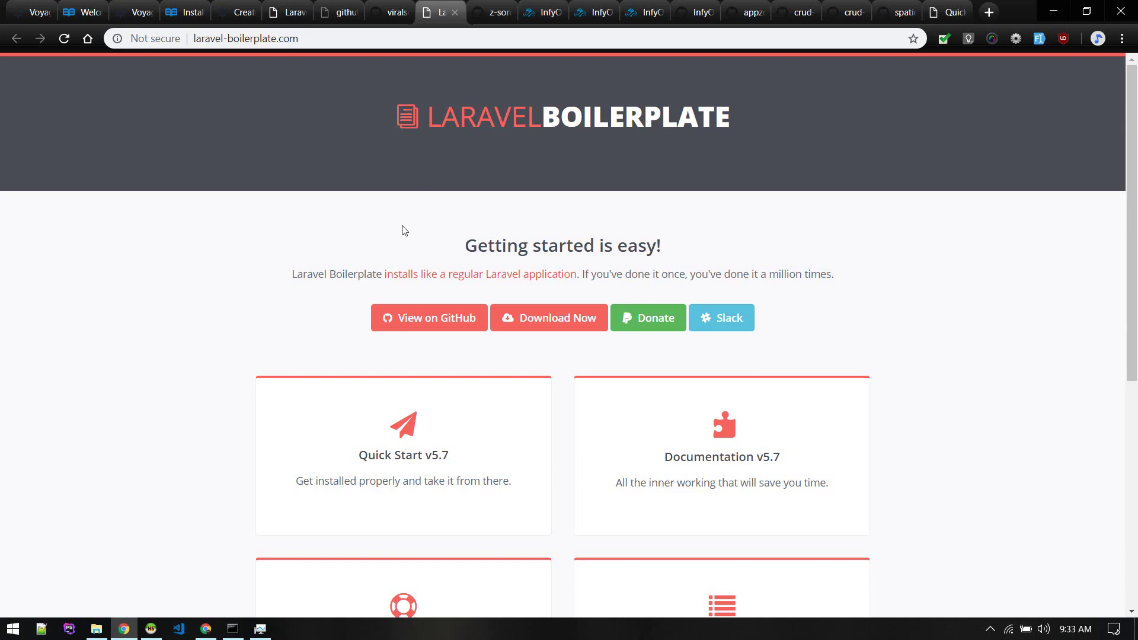
scroll(405, 229, "down", 4)
scroll(405, 230, "up", 4)
scroll(405, 230, "down", 7)
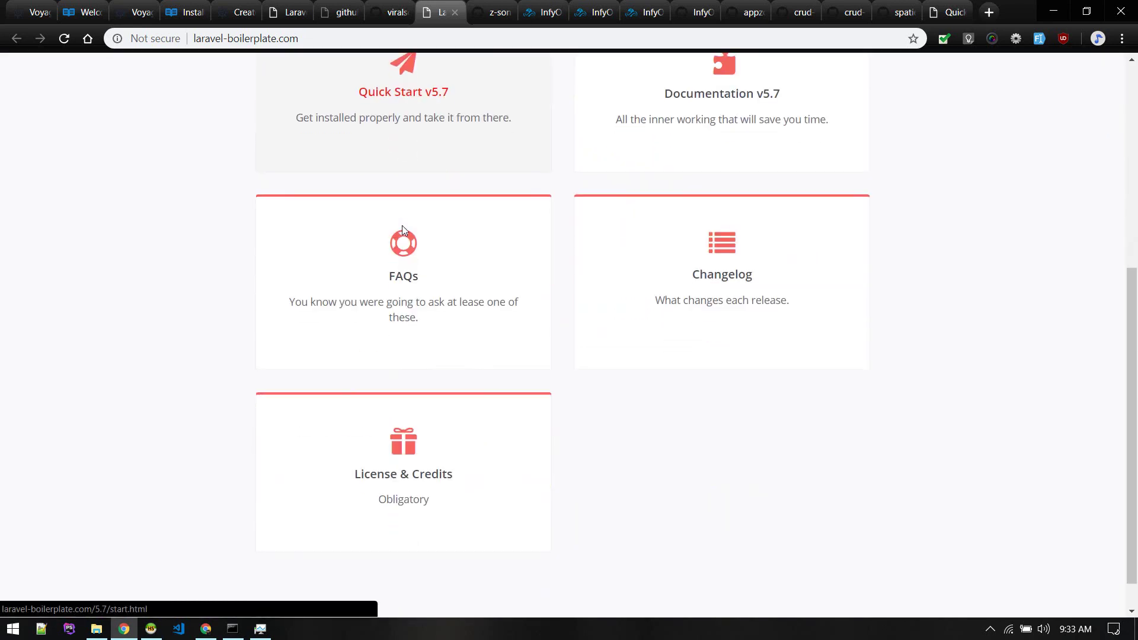
scroll(405, 230, "up", 5)
scroll(405, 231, "up", 2)
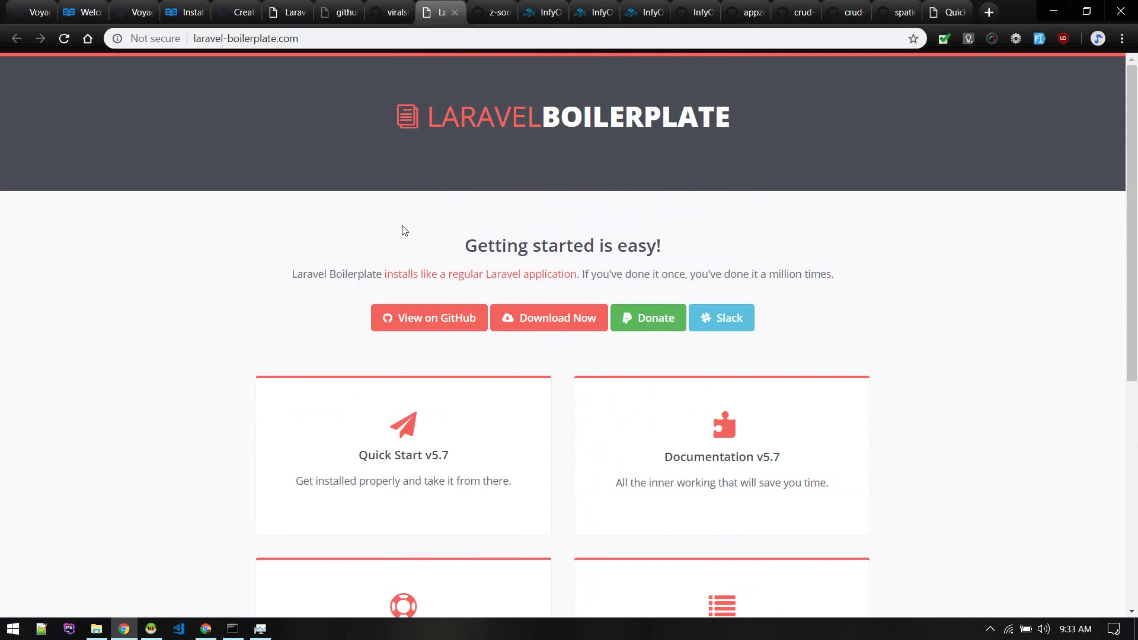
Revisit the Voyager documentation and features page, and reveal the admin navigation on voadmin.test's Create New Table page
left_click(83, 12)
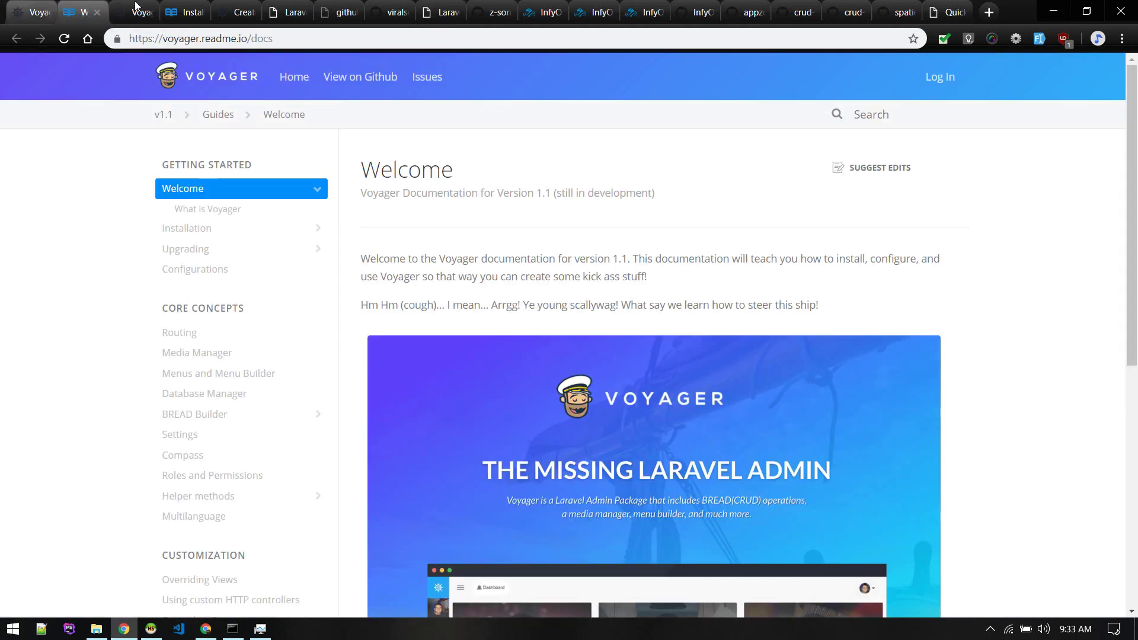
left_click(131, 12)
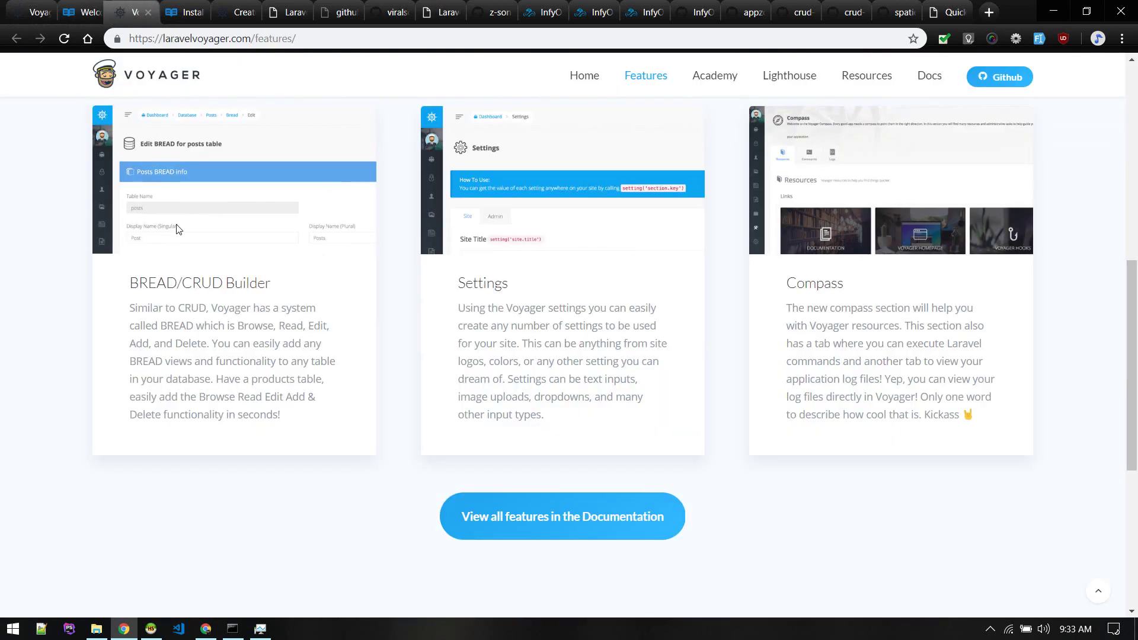
left_click(236, 11)
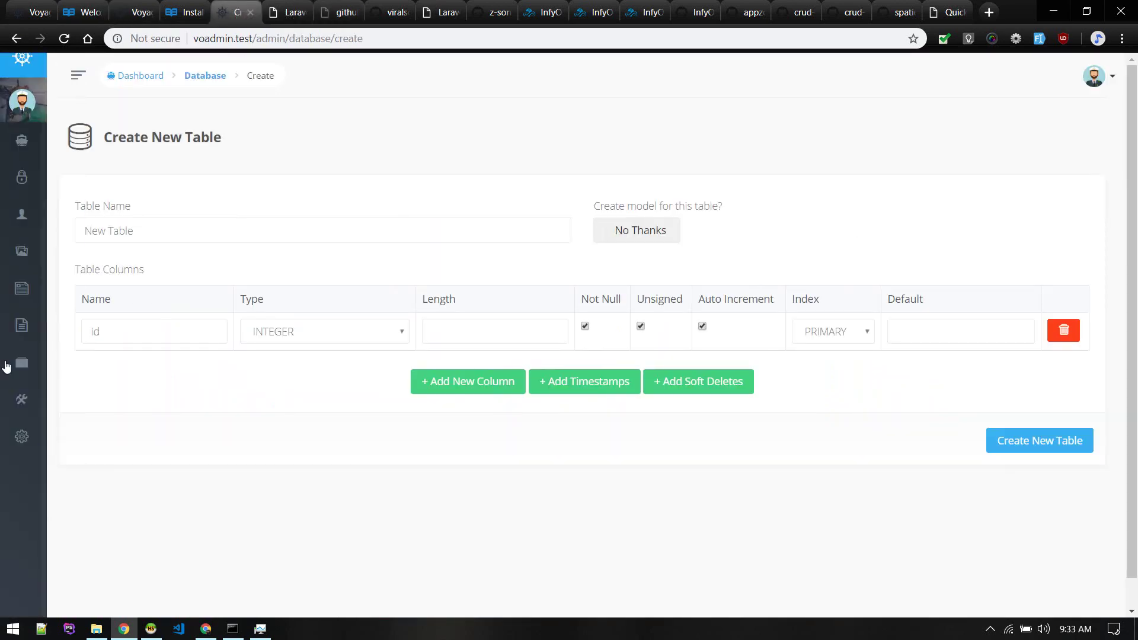
mouse_move(18, 415)
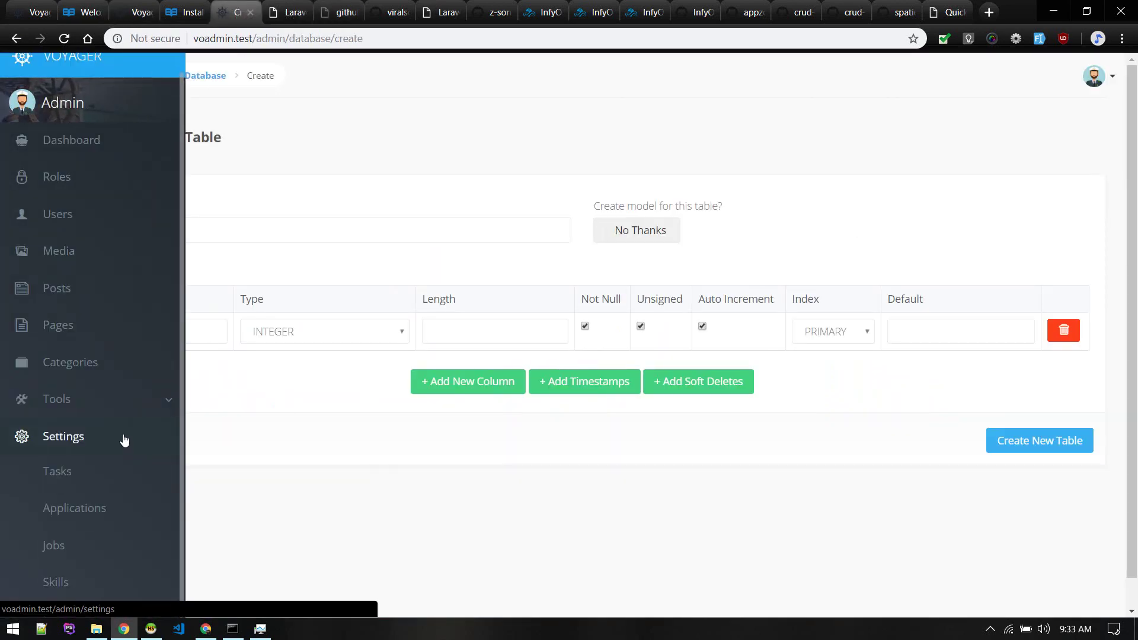
Open the BREAD overview of database tables in the Voyager admin
left_click(127, 415)
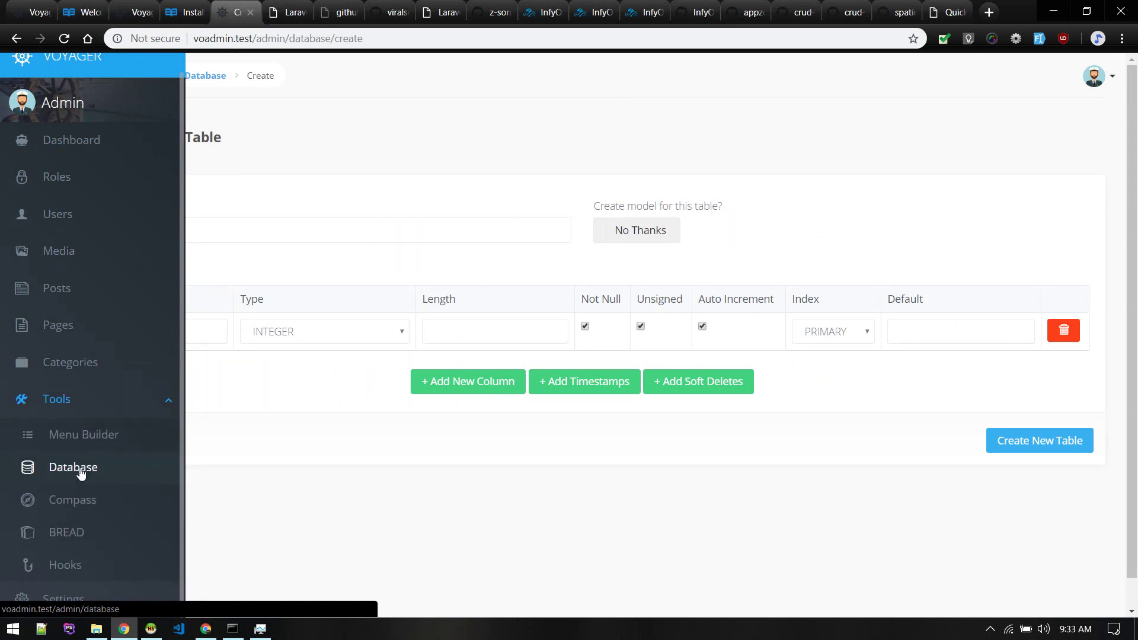
left_click(89, 537)
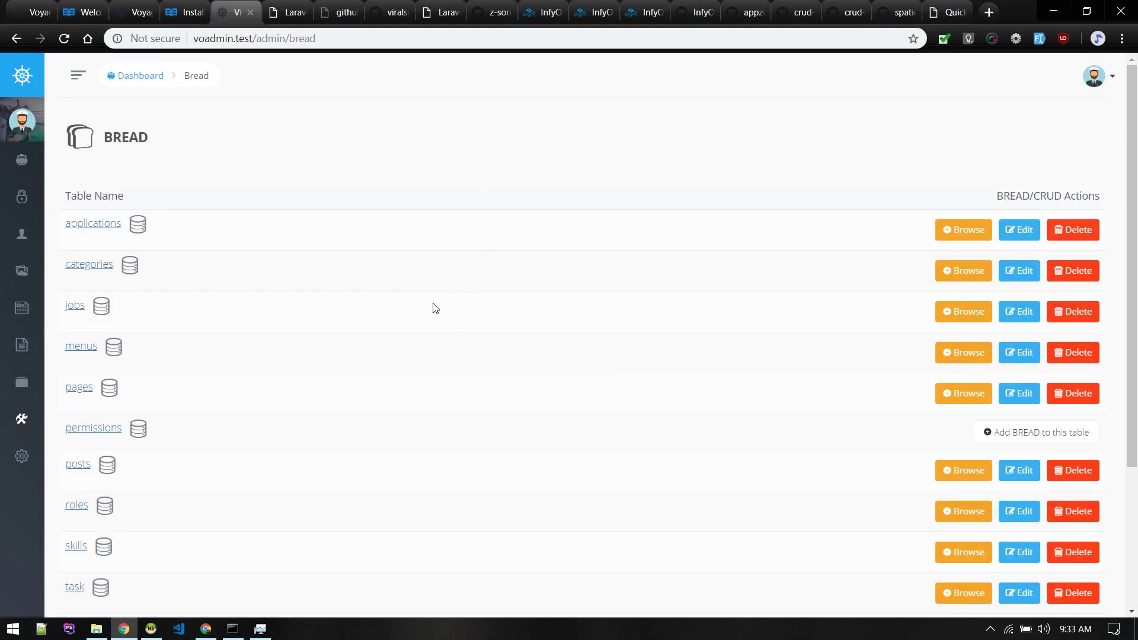
Examine InfyOm's Laravel Generator home page from its headline to the Core Generator and Test Cases Generator sections, and return to the page start
left_click(536, 9)
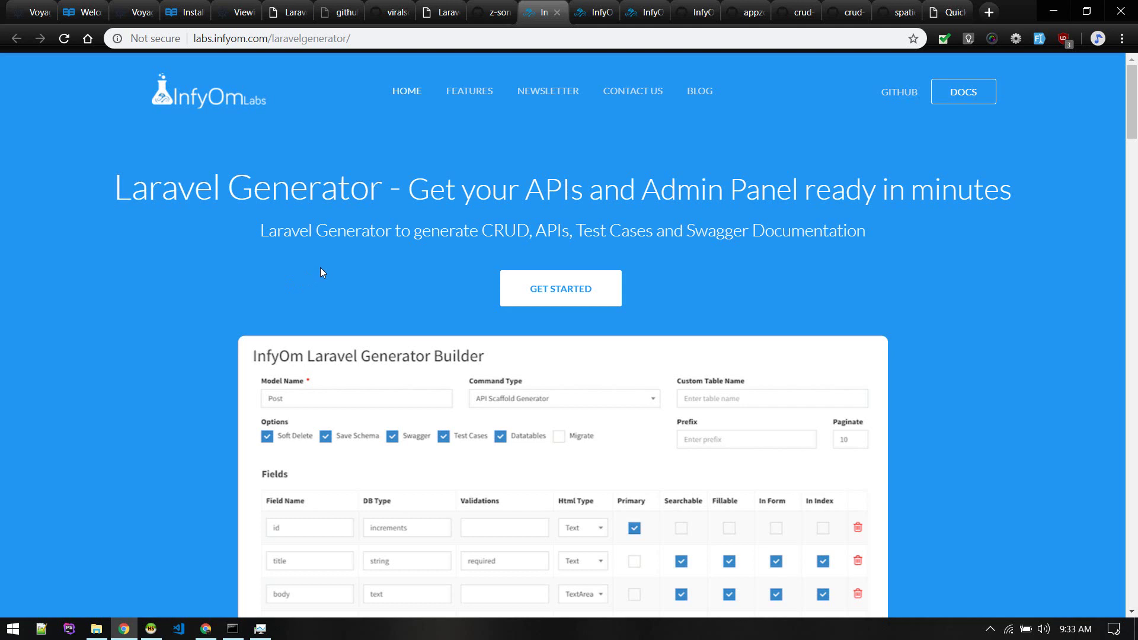
scroll(320, 268, "down", 1)
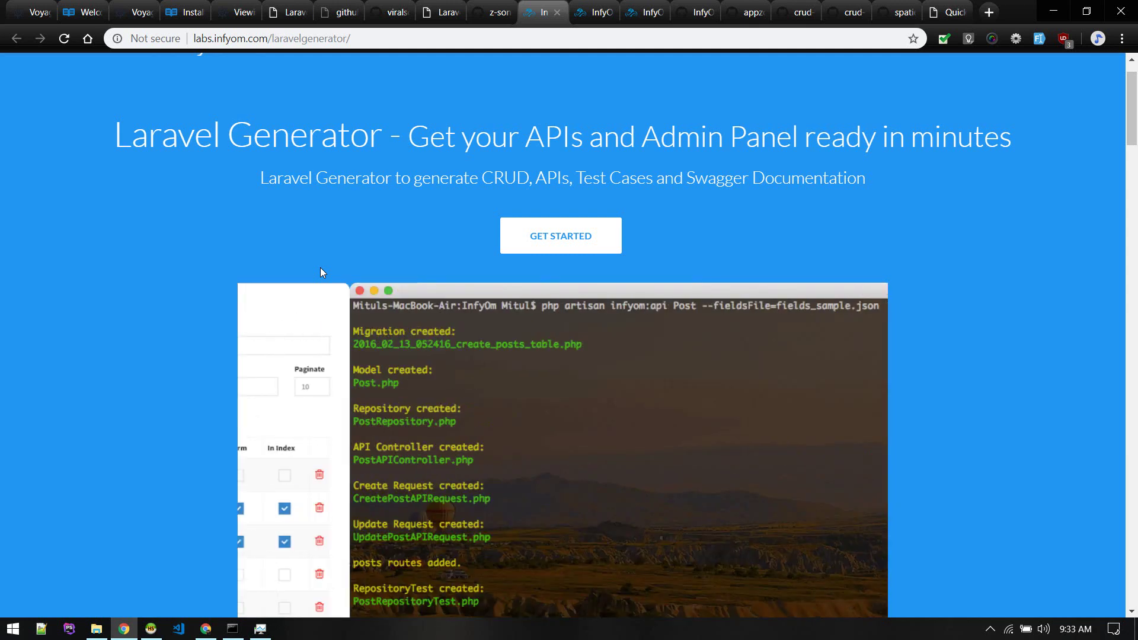
mouse_move(310, 339)
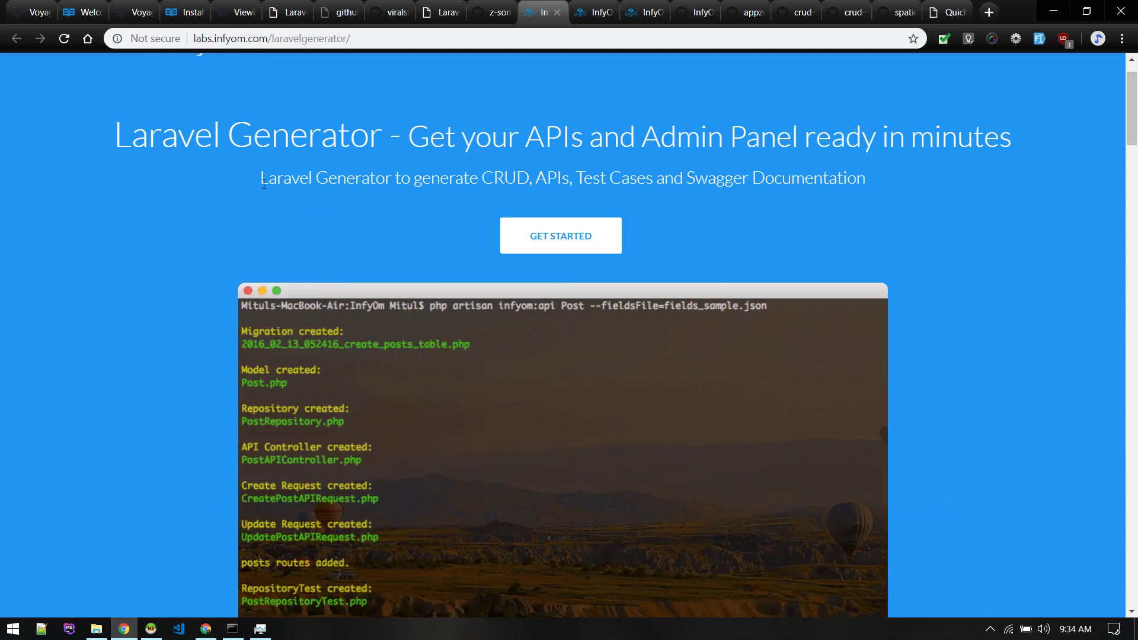
scroll(264, 185, "down", 4)
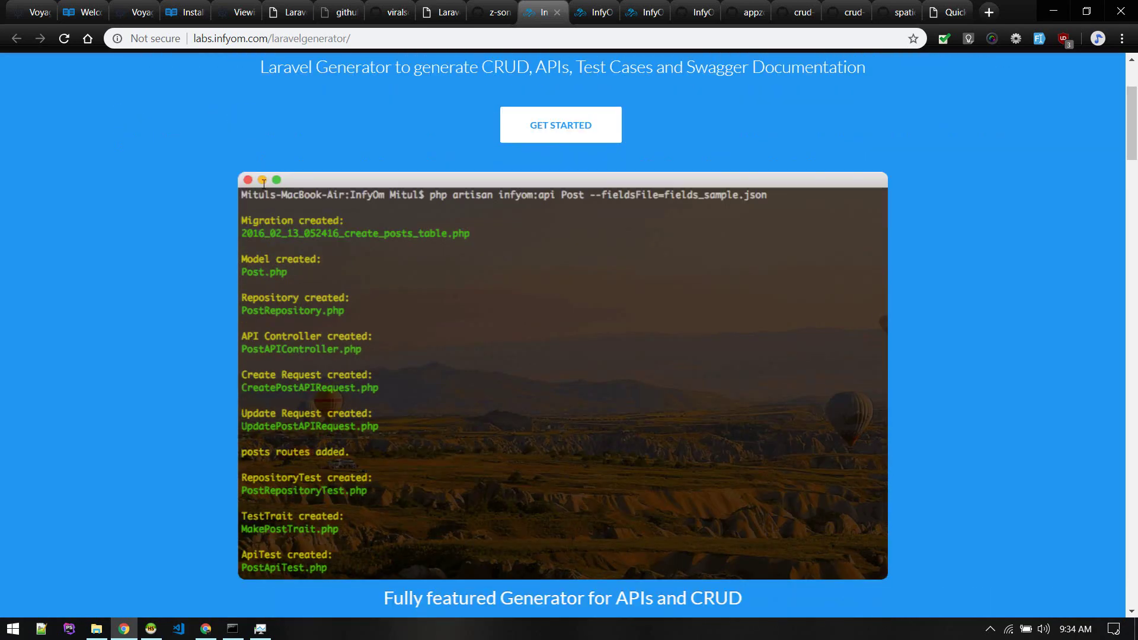
scroll(264, 185, "up", 5)
scroll(264, 185, "down", 15)
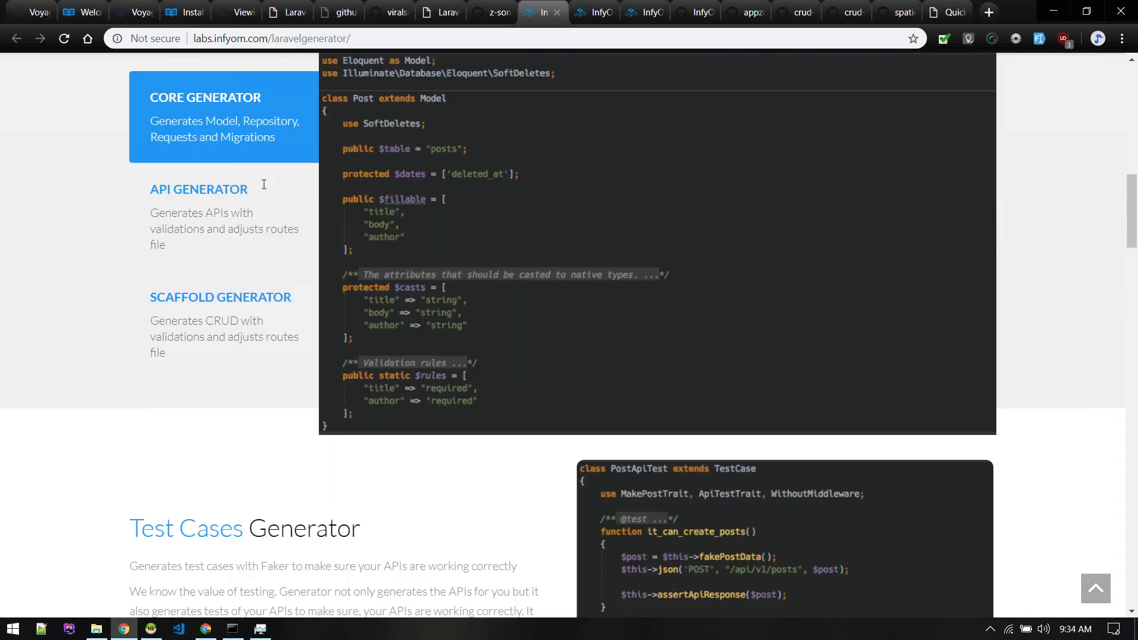
scroll(264, 184, "up", 10)
scroll(534, 155, "up", 8)
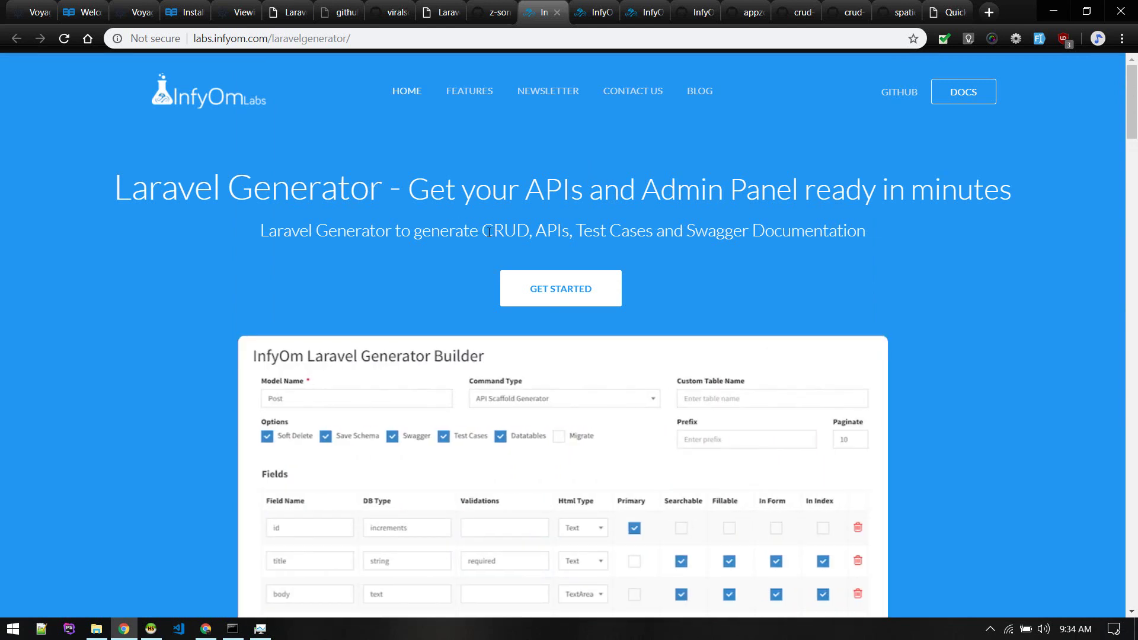
Examine the InfyOm Laravel Generator Builder slideshow and highlight the word CRUD in the page's tagline
scroll(412, 372, "down", 3)
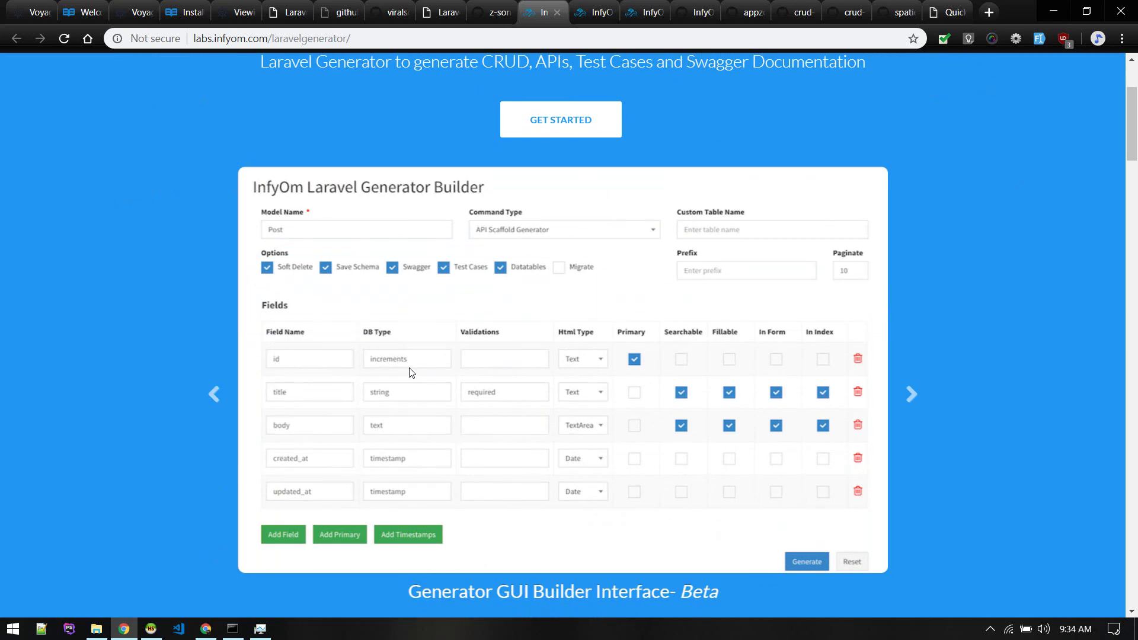
scroll(412, 373, "down", 3)
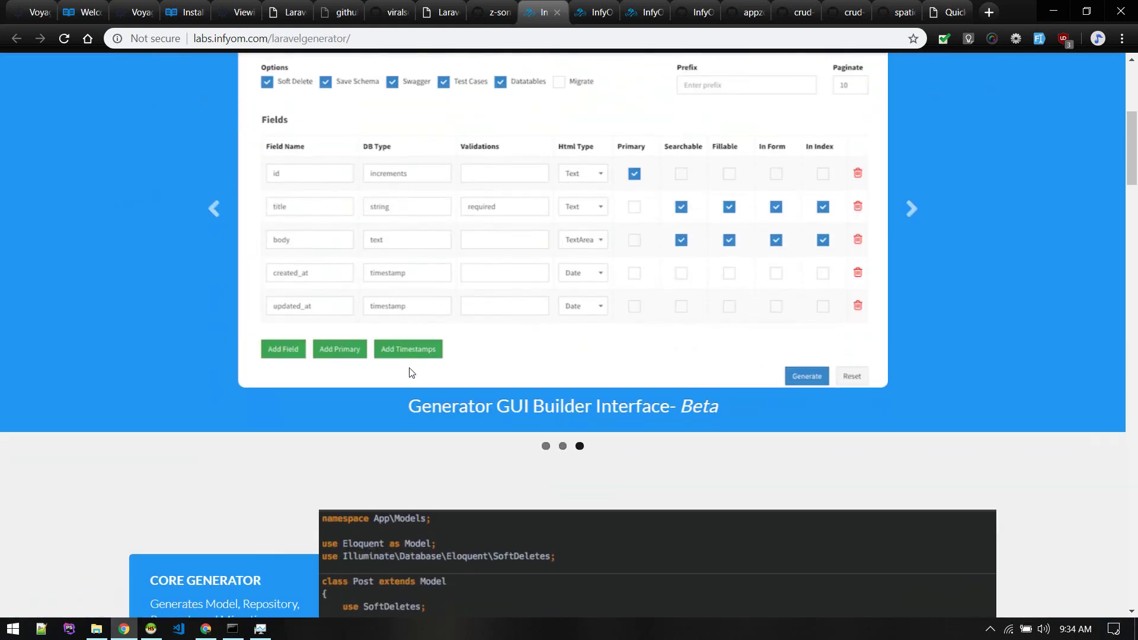
scroll(412, 372, "up", 2)
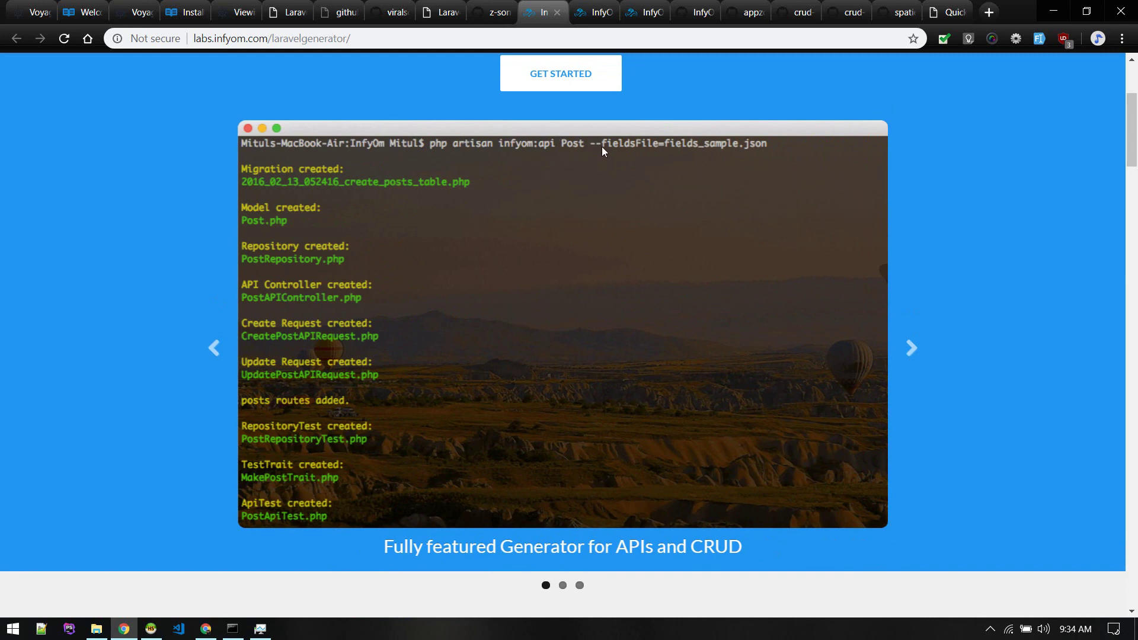
scroll(550, 255, "up", 3)
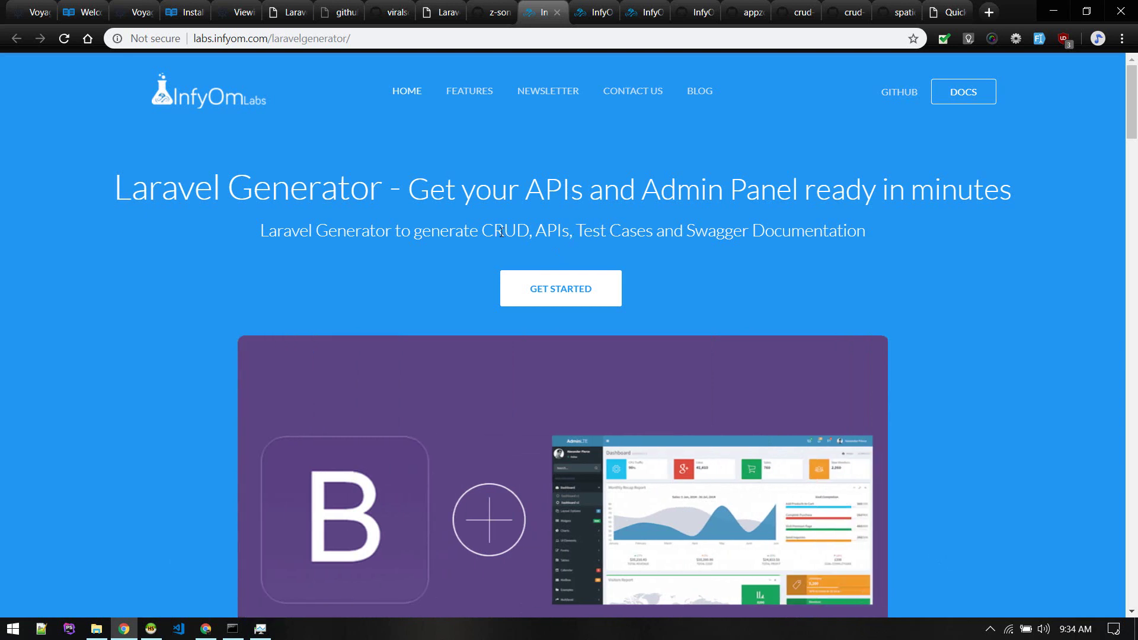
left_click_drag(503, 231, 531, 233)
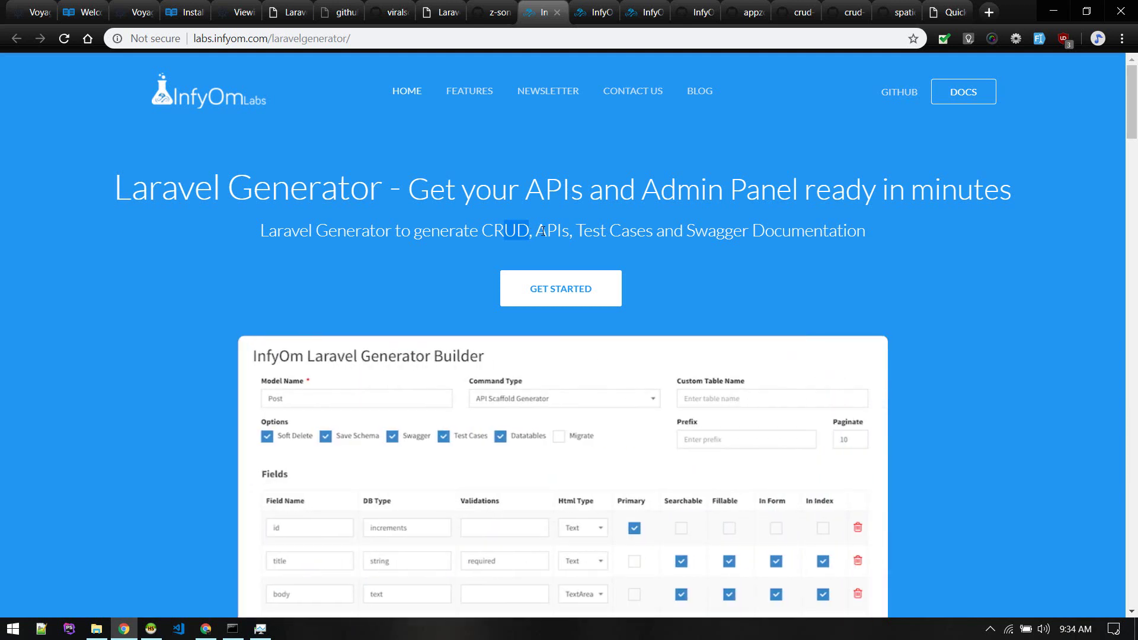
left_click_drag(486, 239, 530, 234)
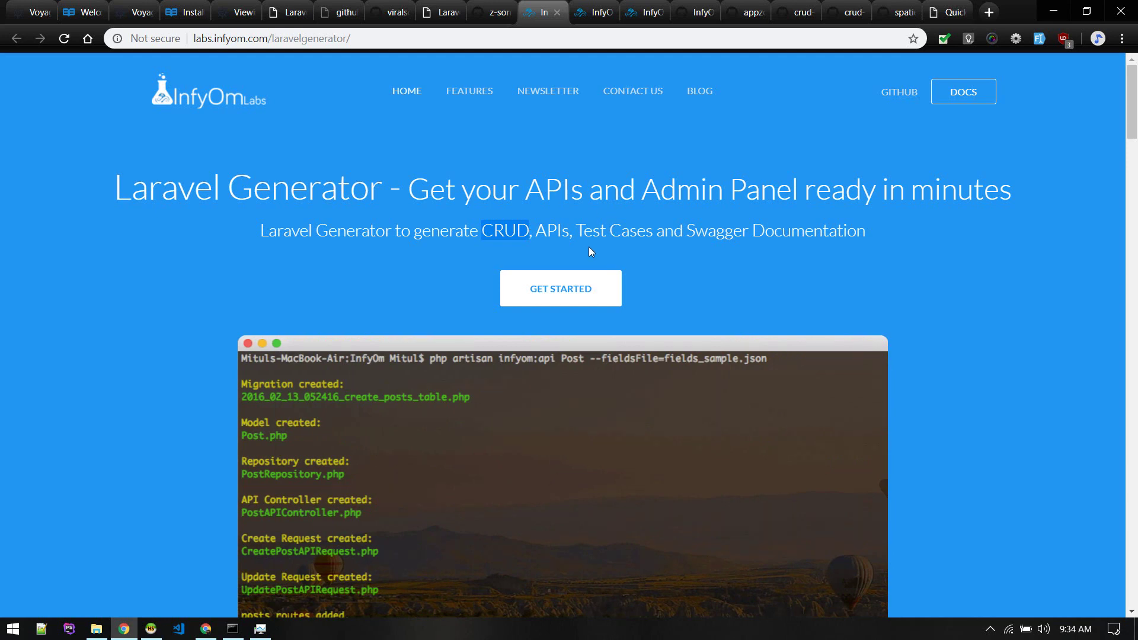
Examine the Core Generator code sample and the Test Cases Generator description among the InfyOm features
scroll(578, 253, "down", 13)
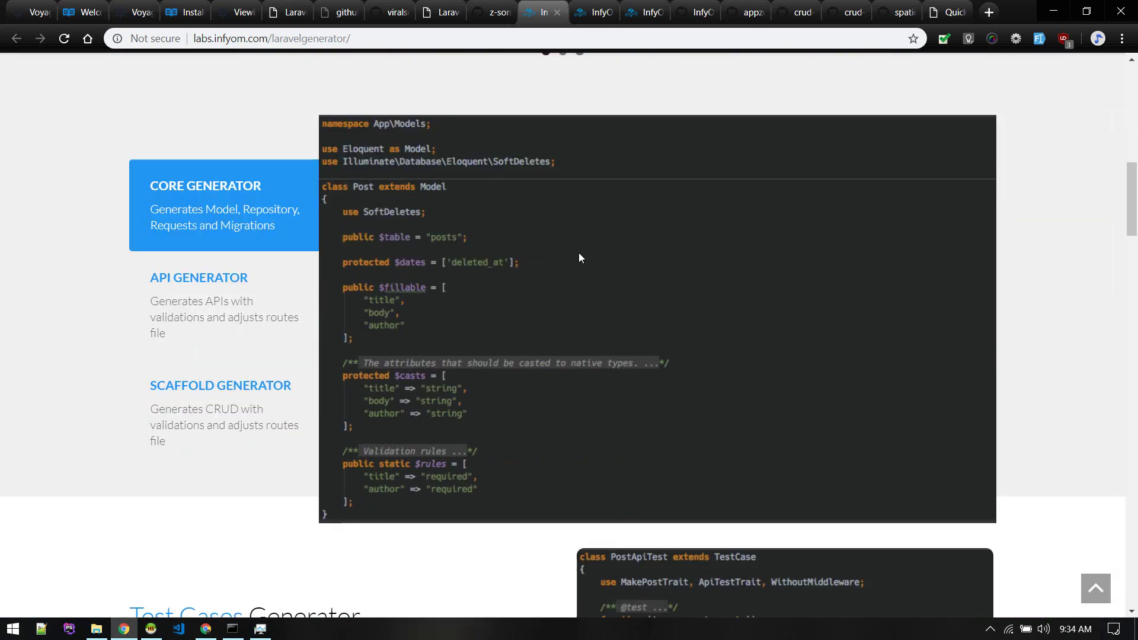
scroll(579, 252, "up", 4)
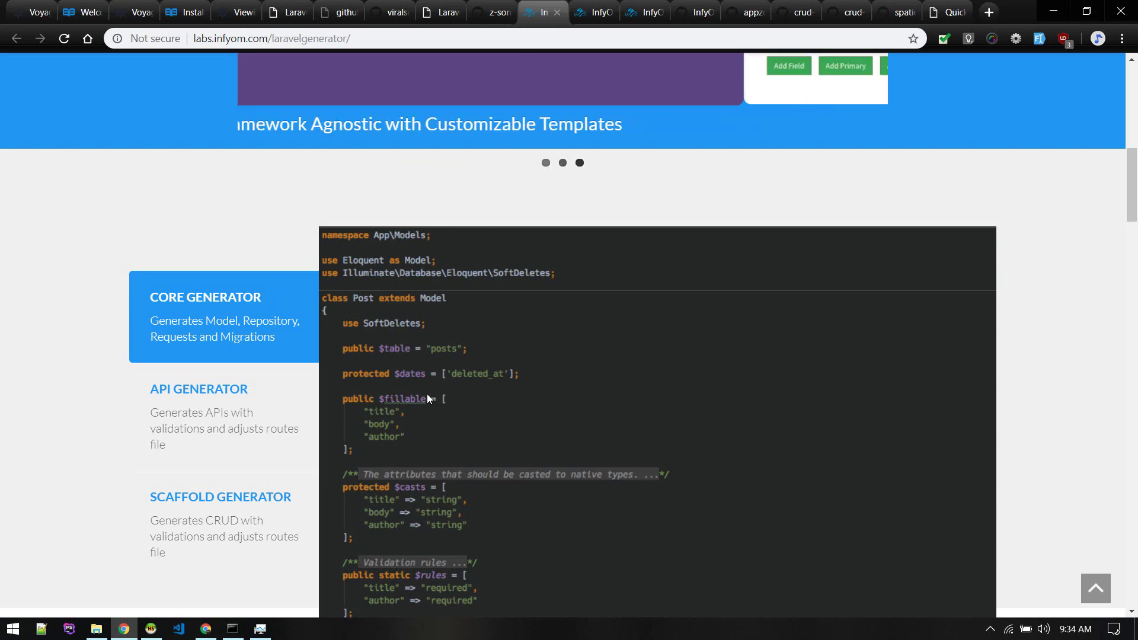
scroll(428, 398, "down", 4)
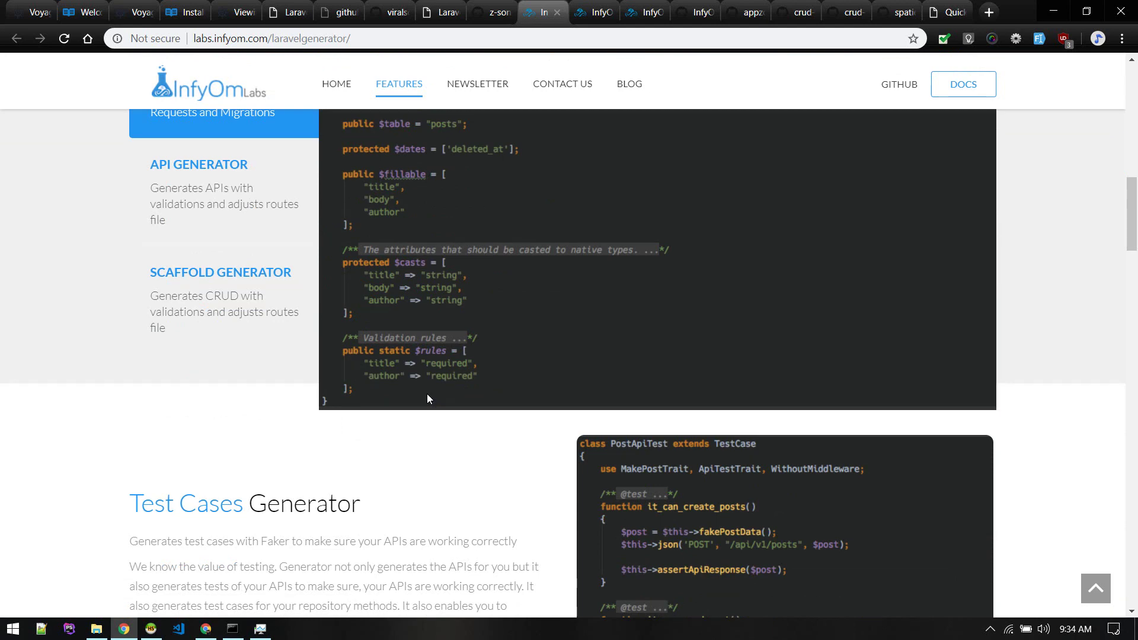
scroll(428, 398, "down", 1)
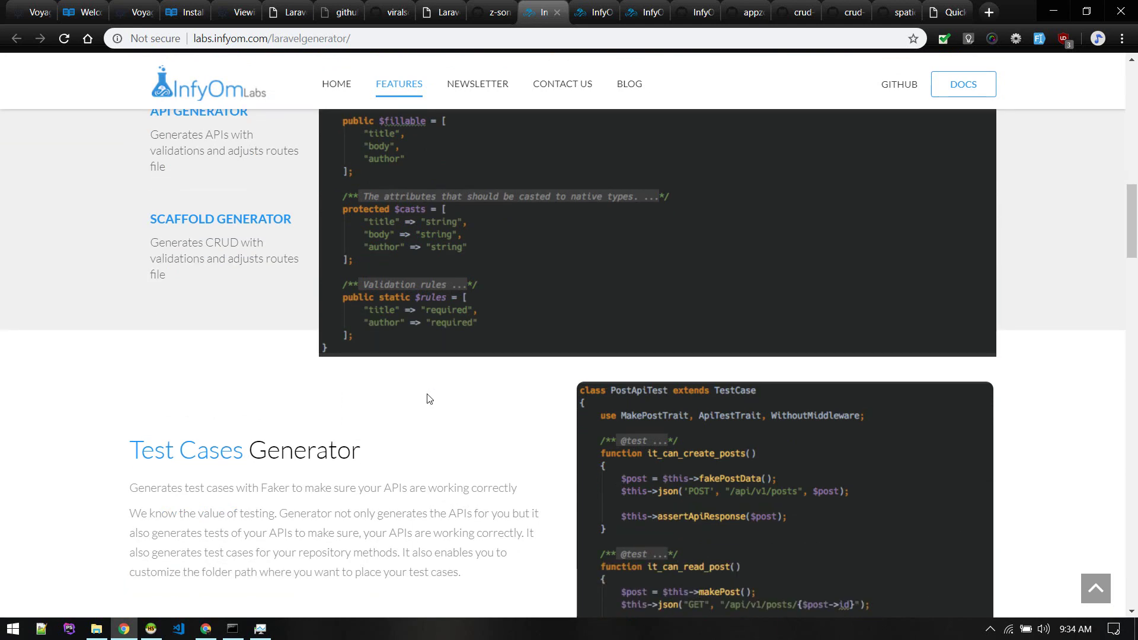
scroll(428, 396, "up", 5)
scroll(426, 394, "down", 2)
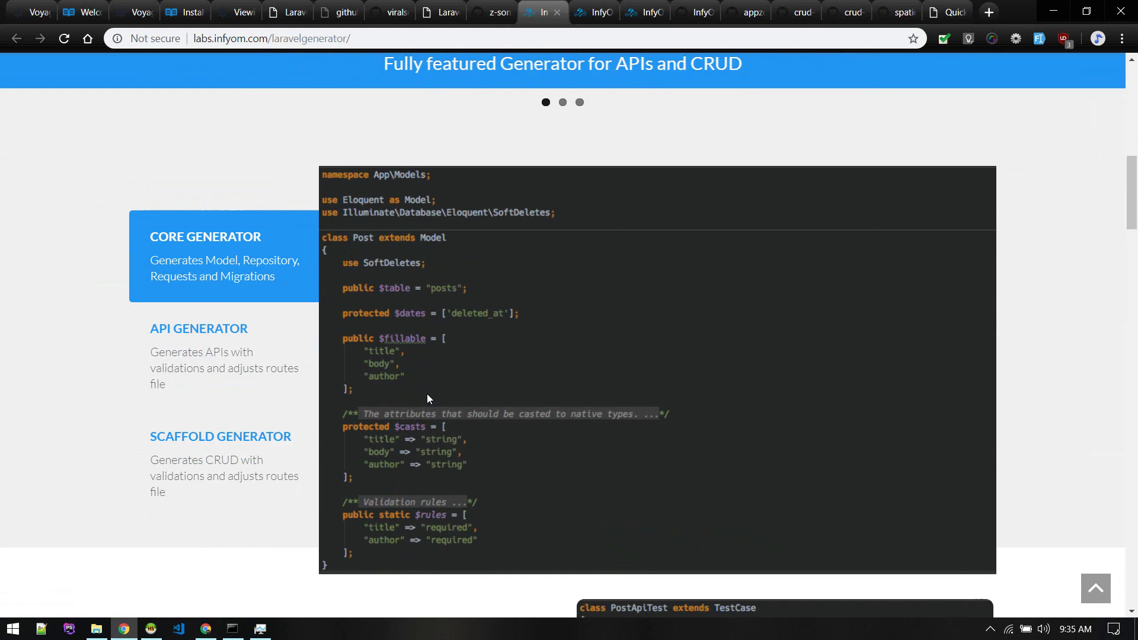
Preview the API Generator and Scaffold Generator examples, and return to the Core Generator example
left_click(198, 335)
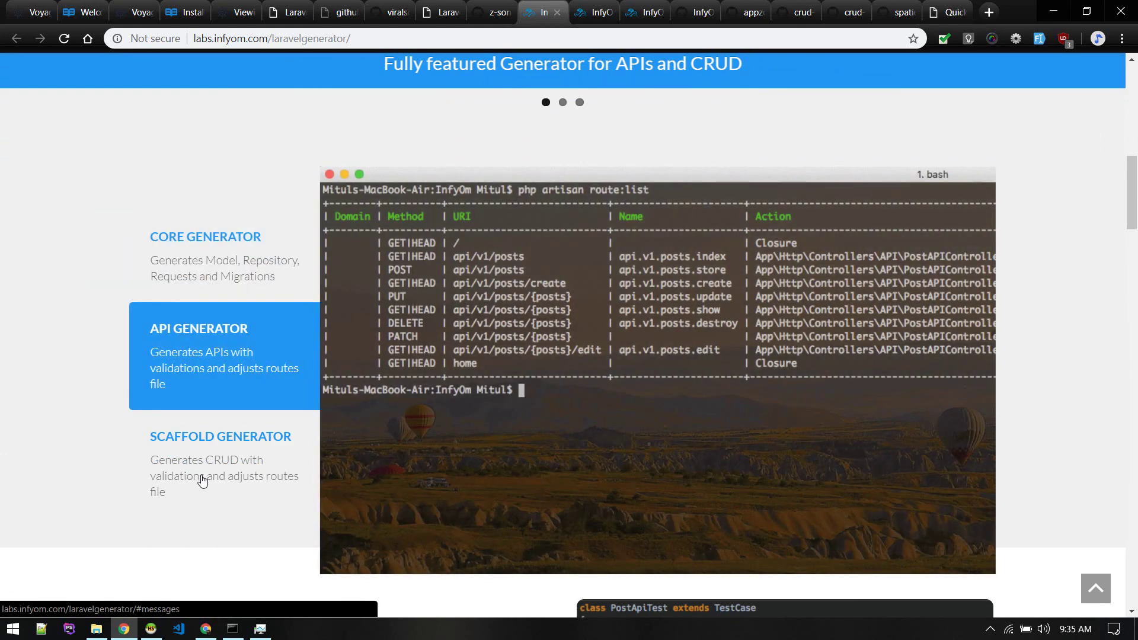
left_click(202, 479)
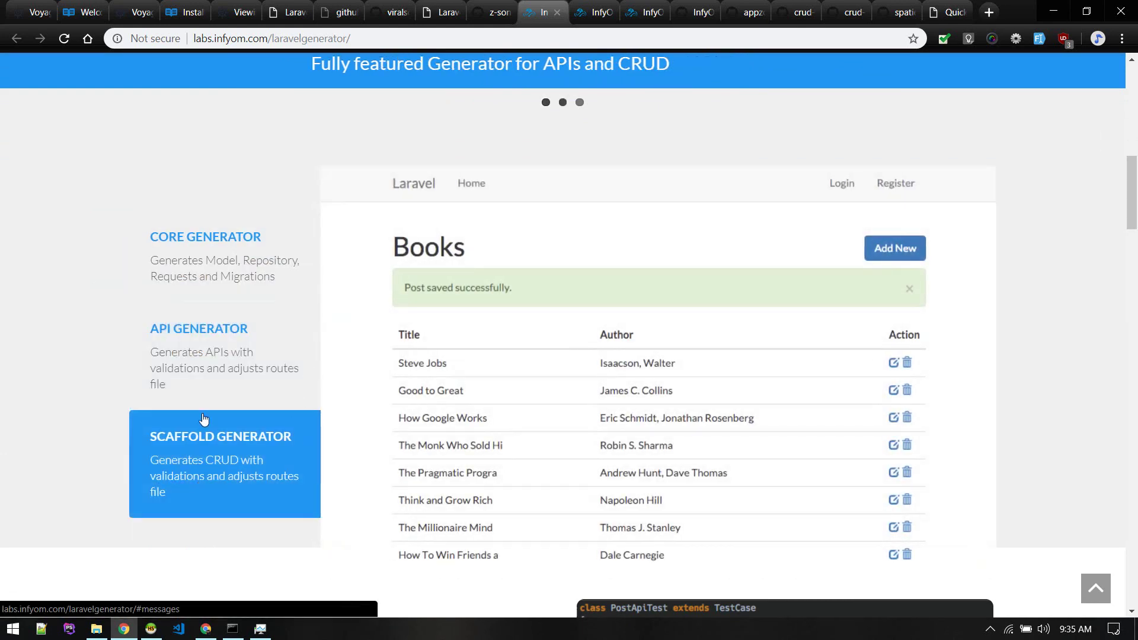
left_click(228, 338)
left_click(238, 263)
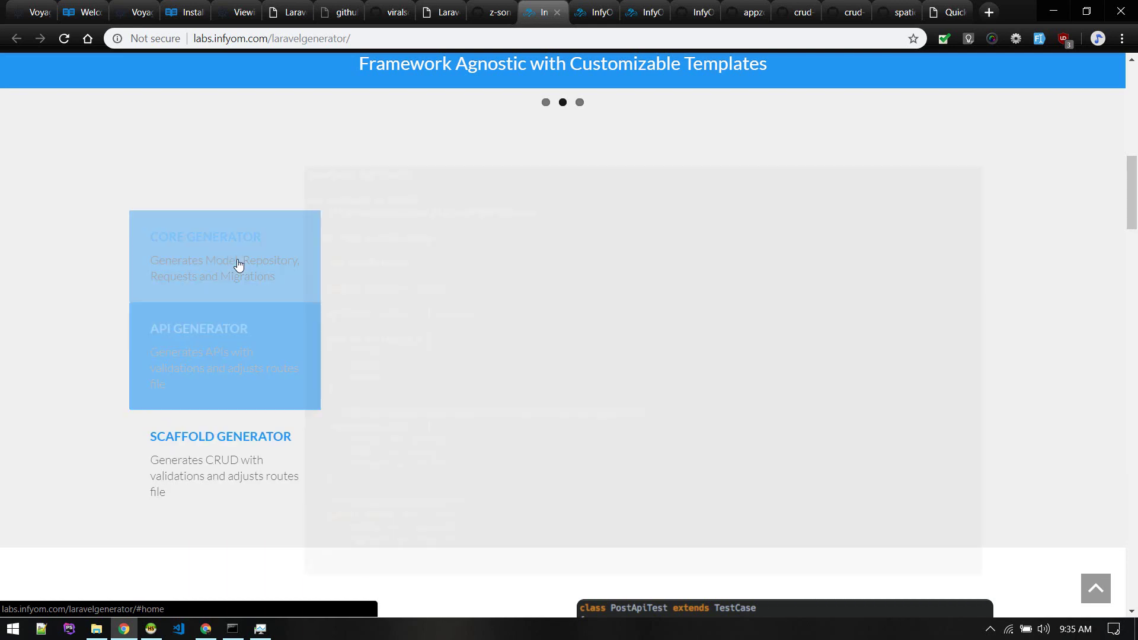
scroll(238, 265, "down", 1)
left_click(230, 398)
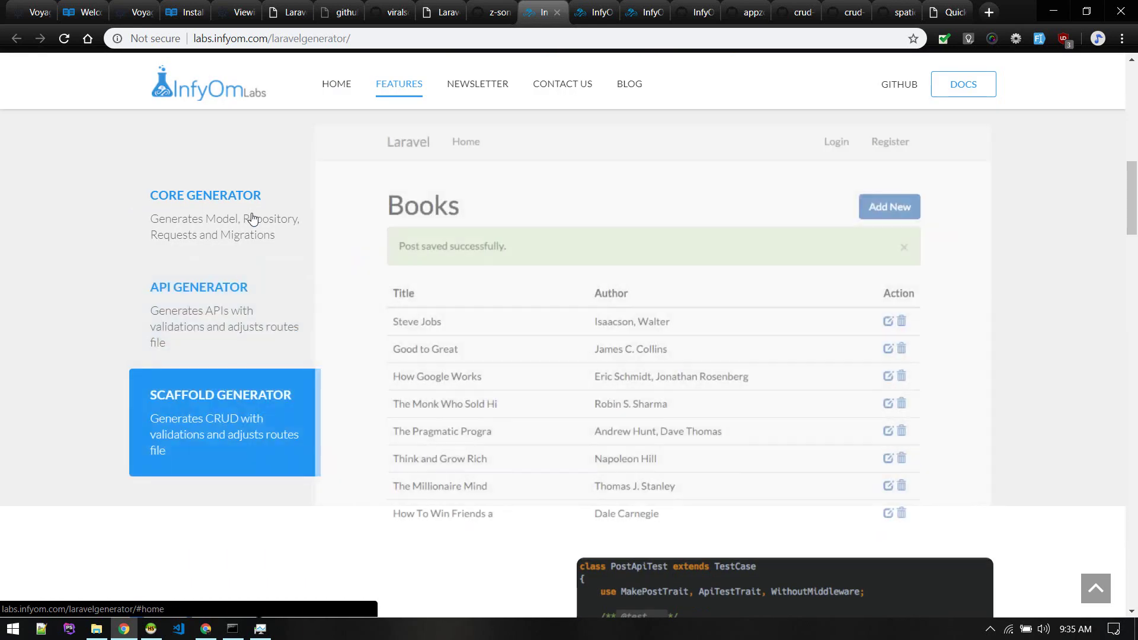
left_click(217, 221)
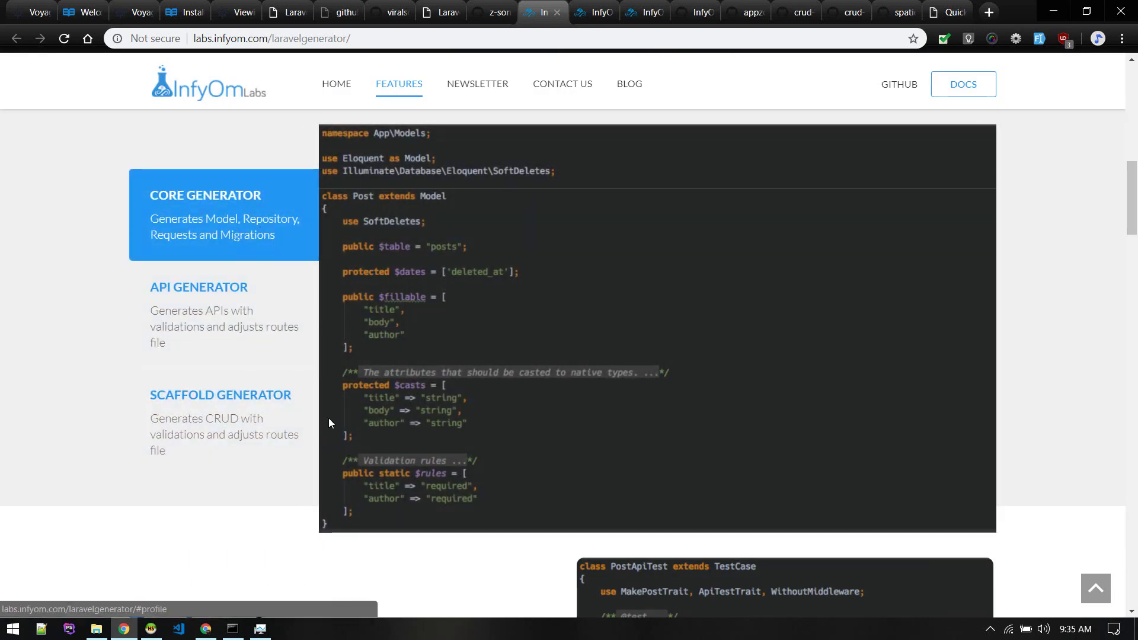
Highlight the infyom:api, infyom:scaffold and infyom:api_scaffold commands in turn on InfyOm's 5.7 Getting Started documentation page
scroll(164, 464, "down", 5)
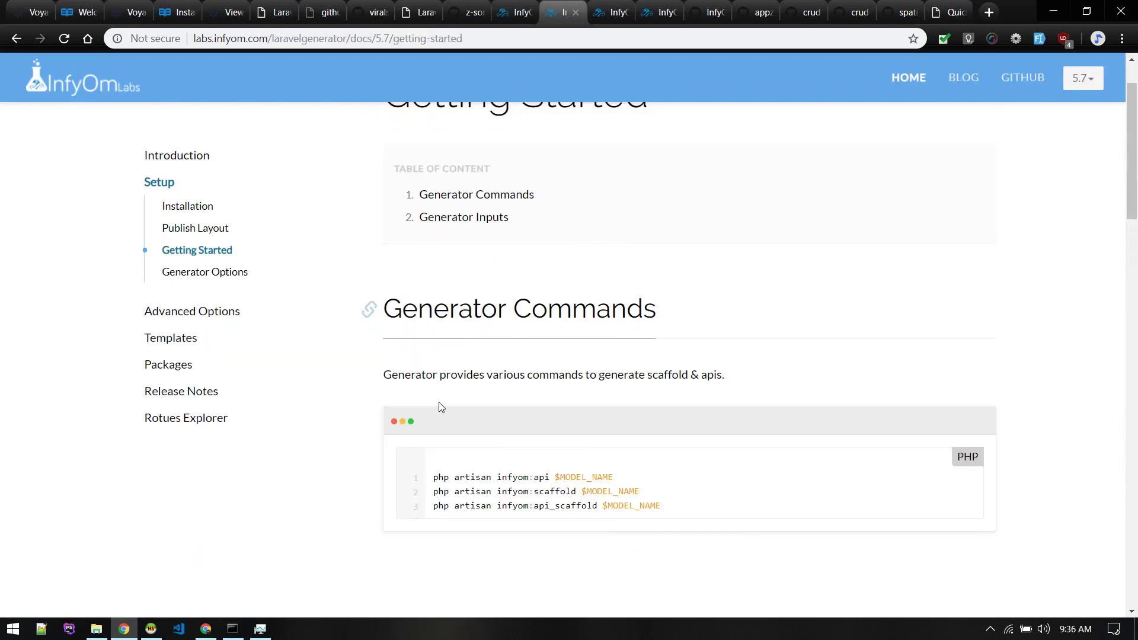
scroll(440, 407, "down", 3)
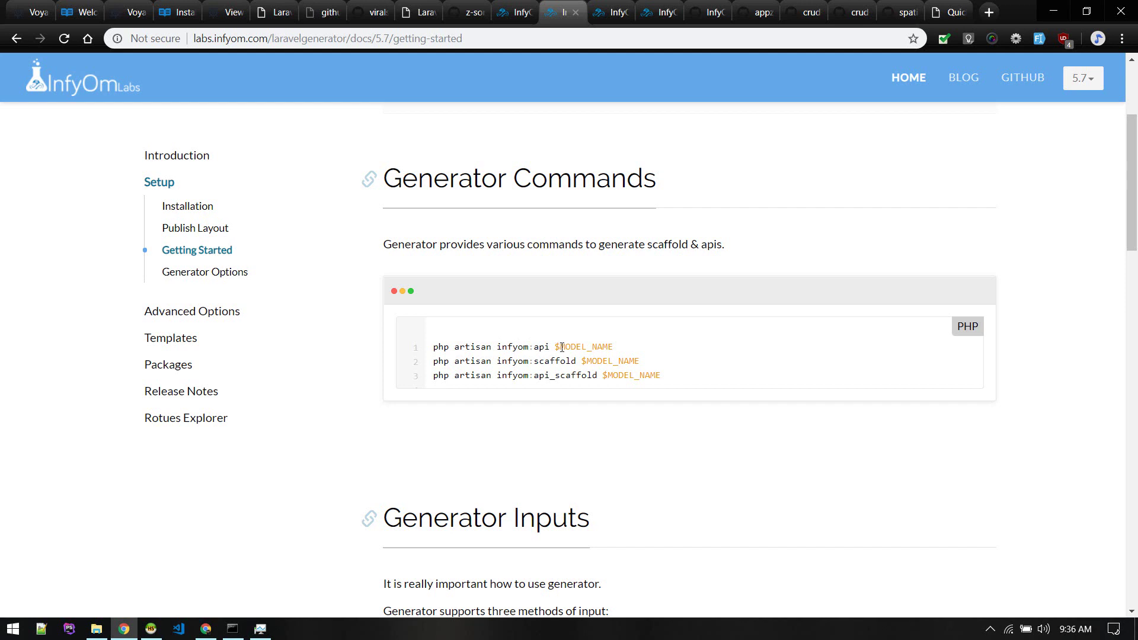
left_click_drag(562, 347, 445, 345)
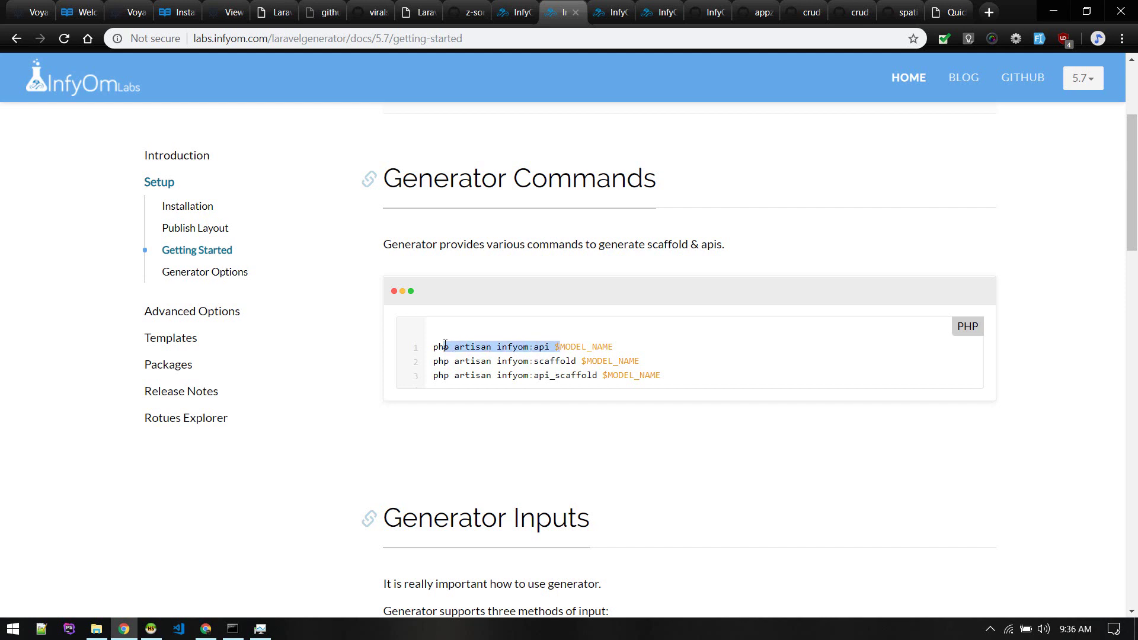
left_click_drag(514, 362, 657, 366)
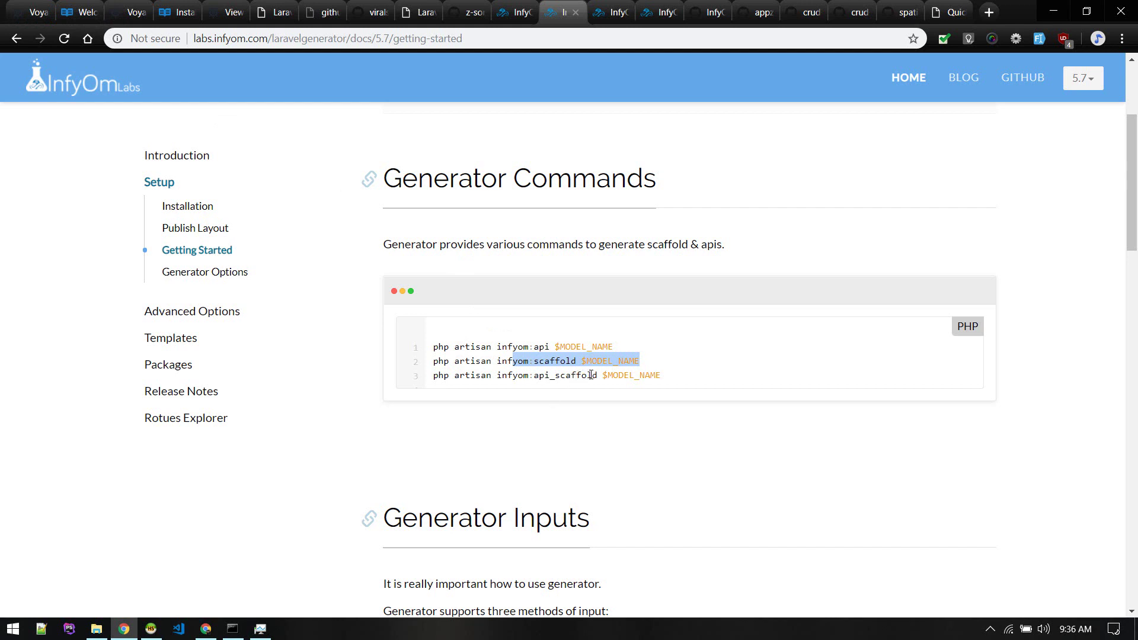
left_click_drag(533, 376, 704, 374)
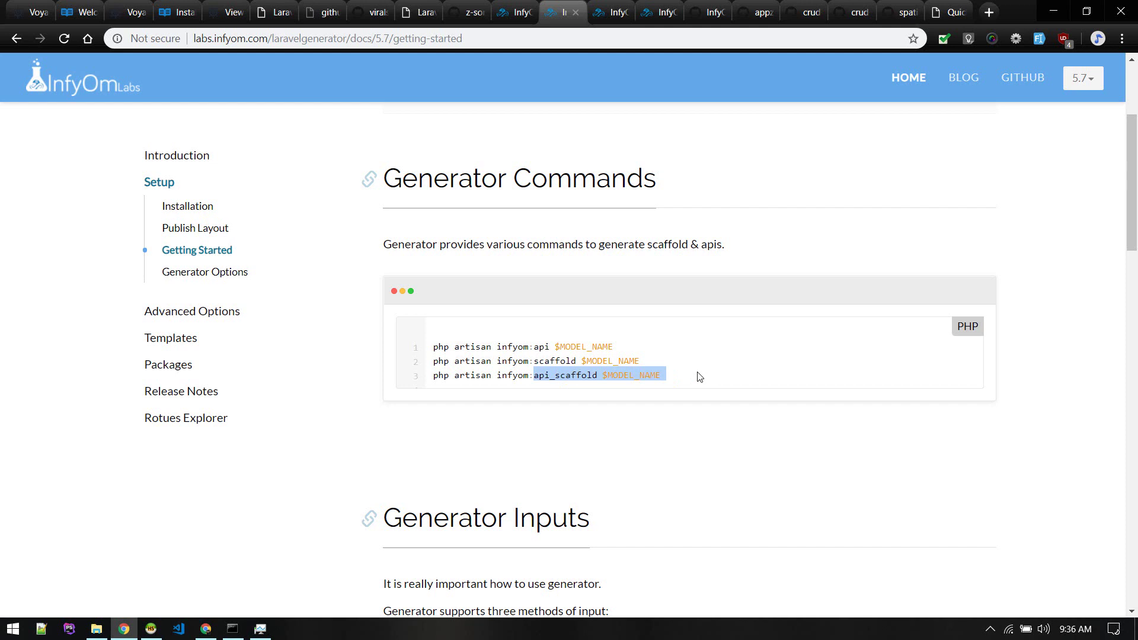
left_click(700, 378)
Examine the Generator Commands and Generator Inputs sections of the Getting Started documentation, and return to the page start
scroll(610, 392, "down", 2)
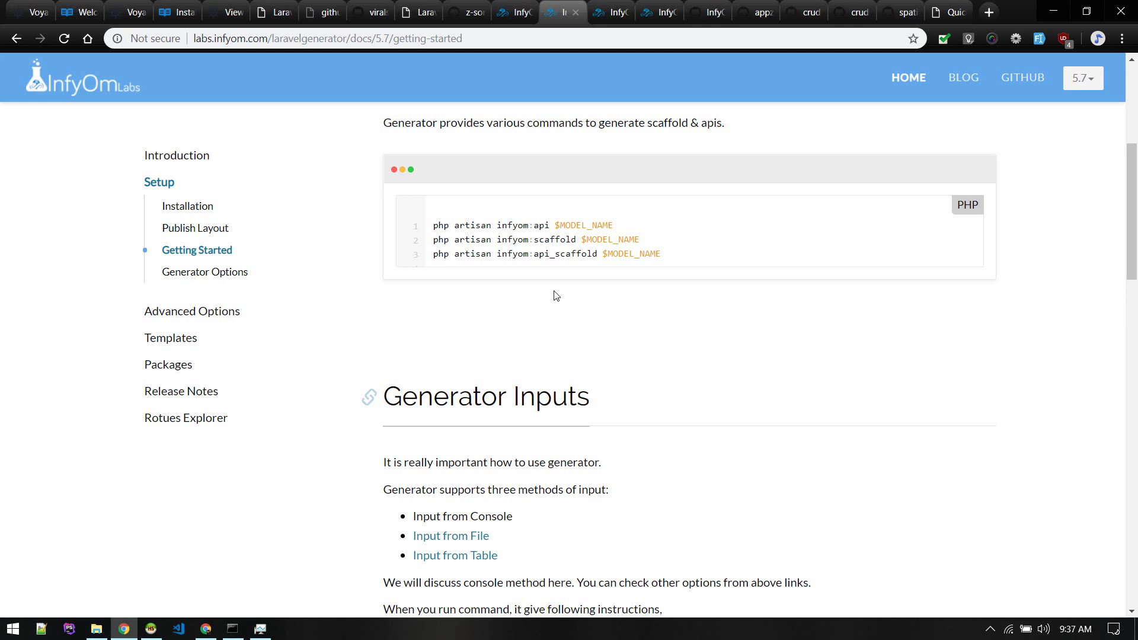
scroll(556, 295, "down", 4)
scroll(422, 382, "up", 9)
scroll(422, 382, "down", 8)
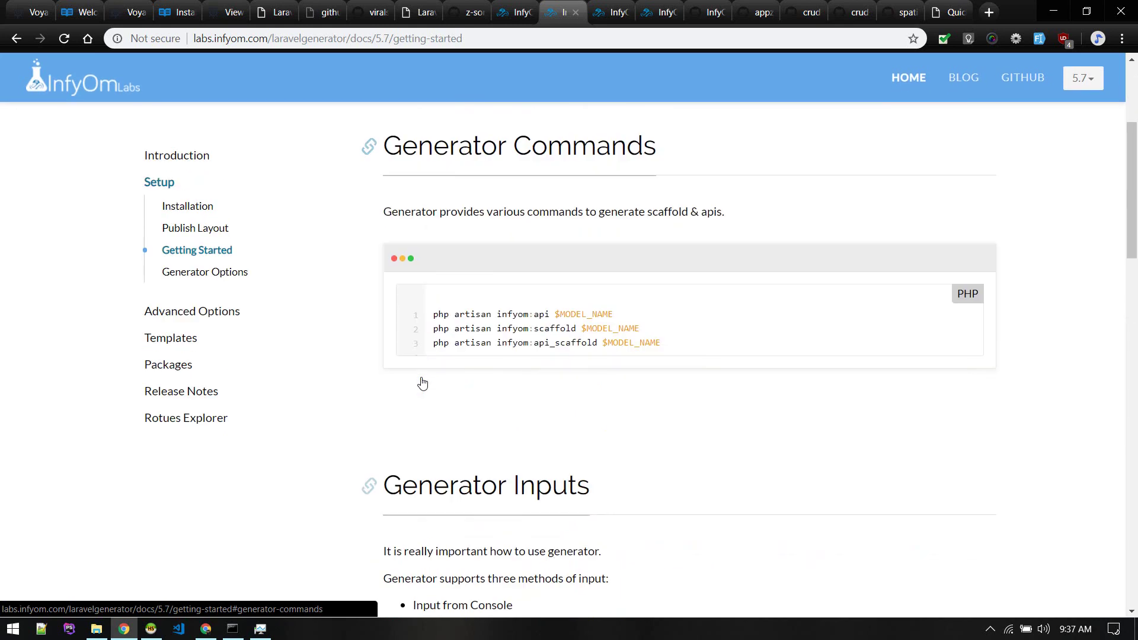
scroll(422, 382, "down", 4)
scroll(422, 382, "up", 11)
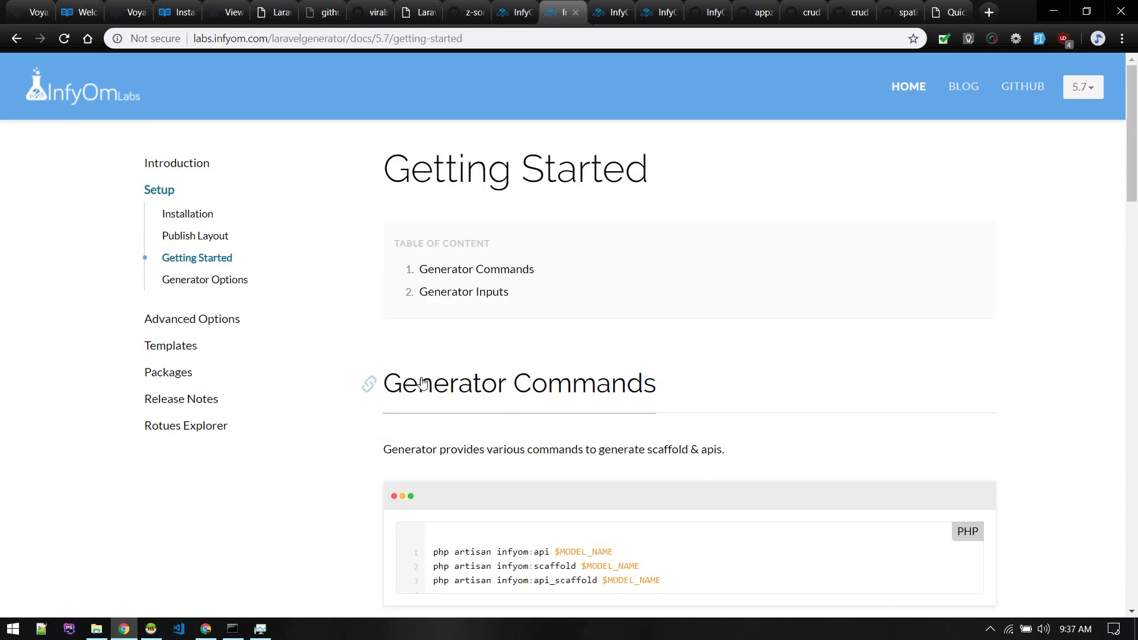
scroll(422, 382, "down", 2)
scroll(422, 383, "up", 2)
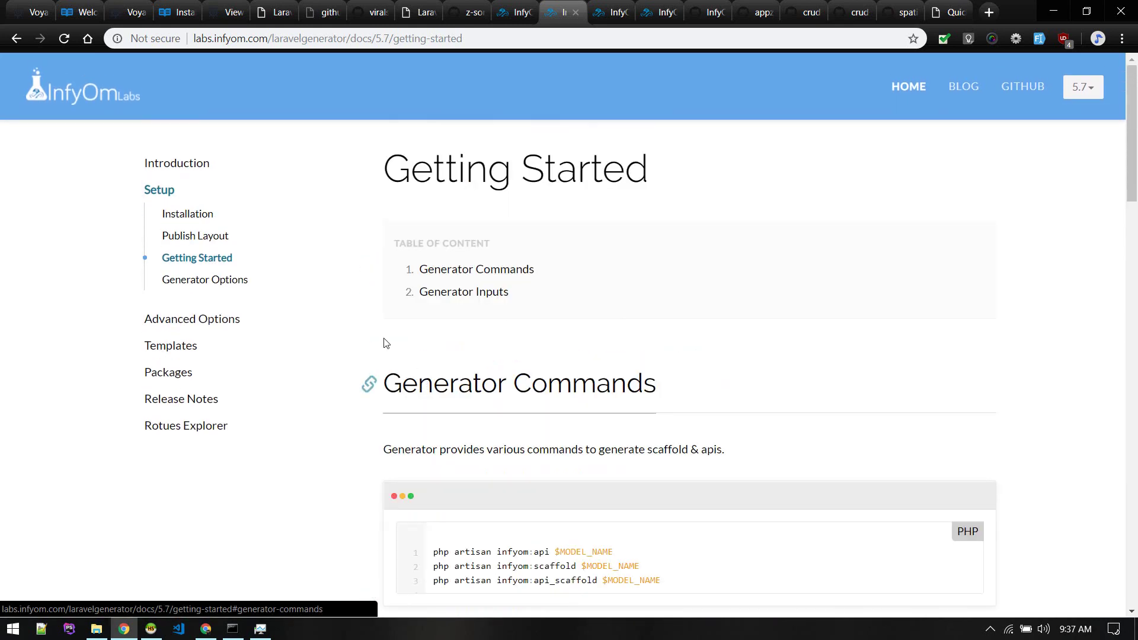
Switch to the appzcoder/crud-generator GitHub repository and examine its README's requirements, installation and documentation sections
left_click(758, 11)
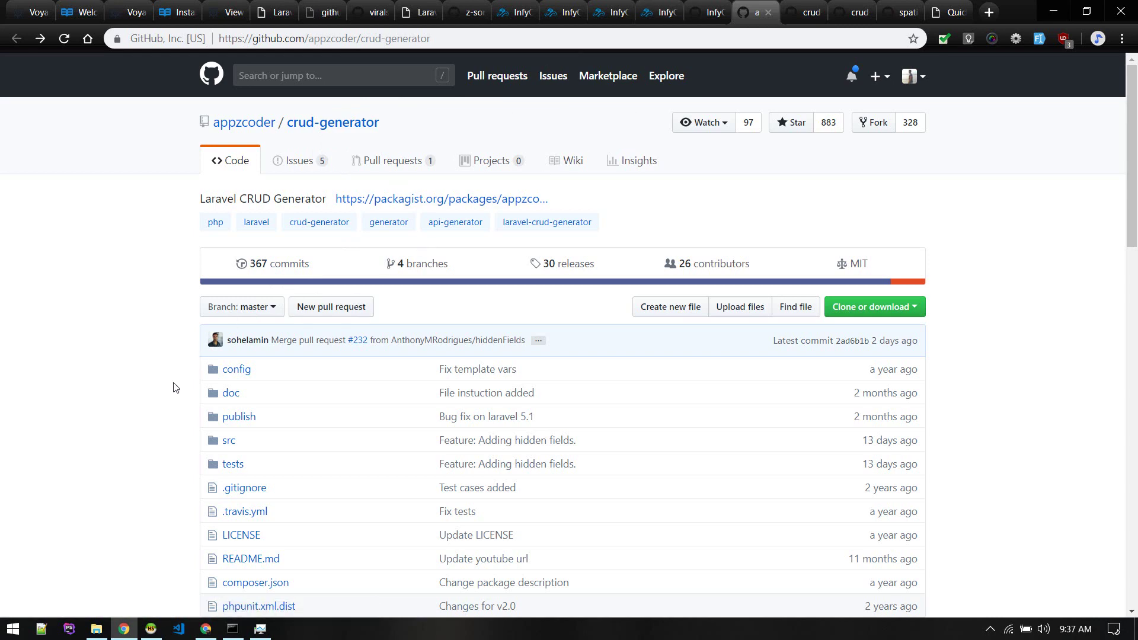
scroll(176, 387, "down", 3)
scroll(176, 387, "down", 10)
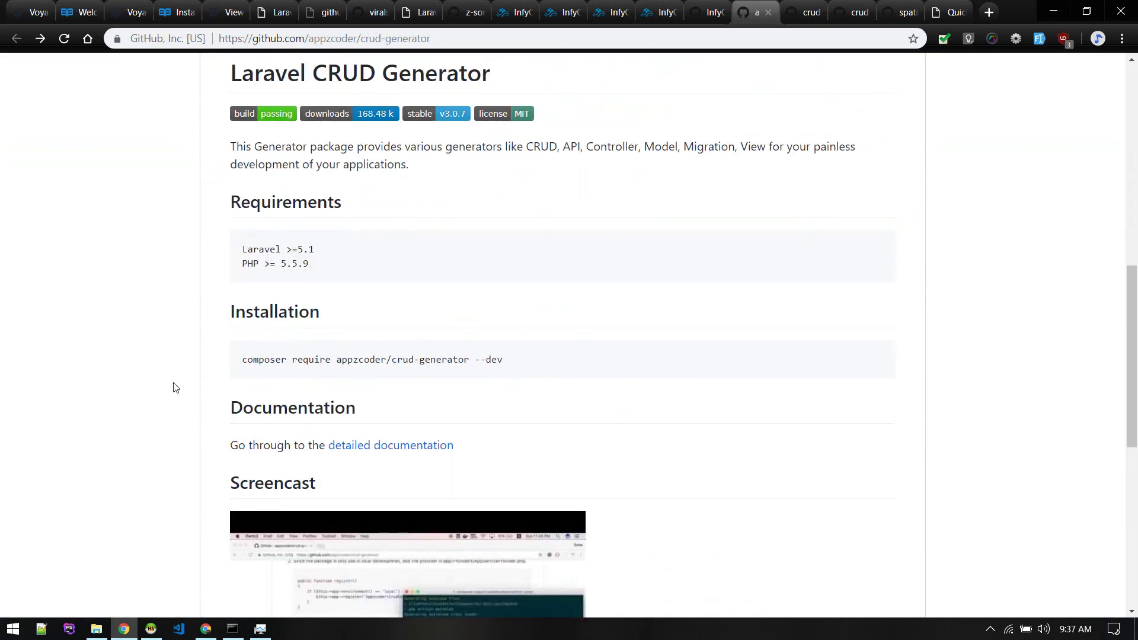
Examine the crud-generator README from its requirements down to the Screencast, Author and License sections, and return to the repository's file list
scroll(176, 388, "down", 5)
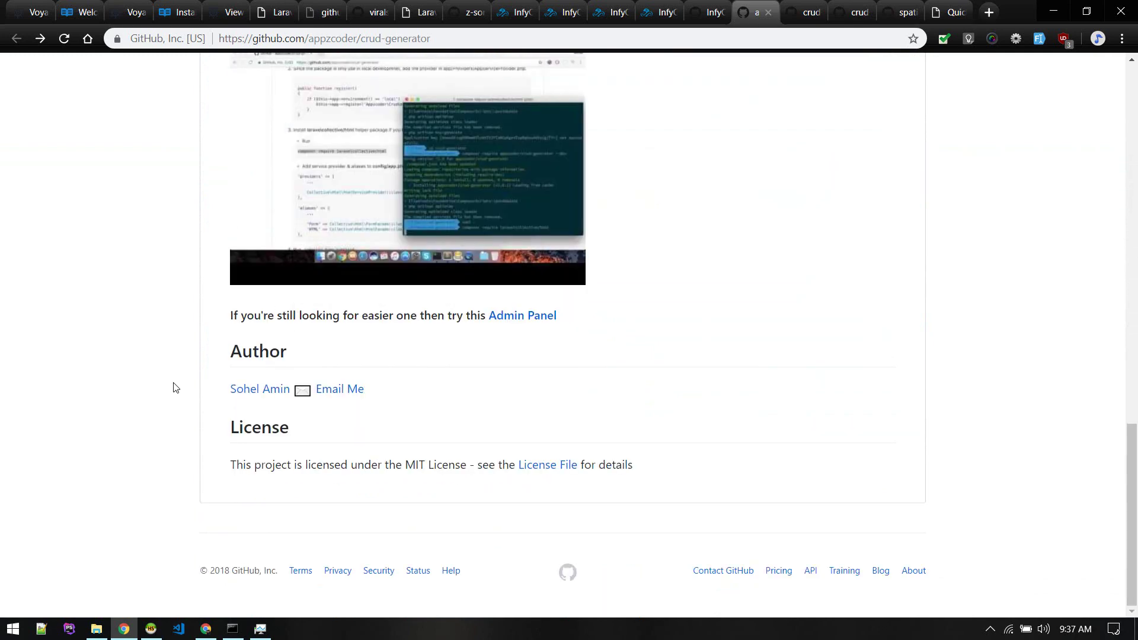
scroll(176, 388, "up", 10)
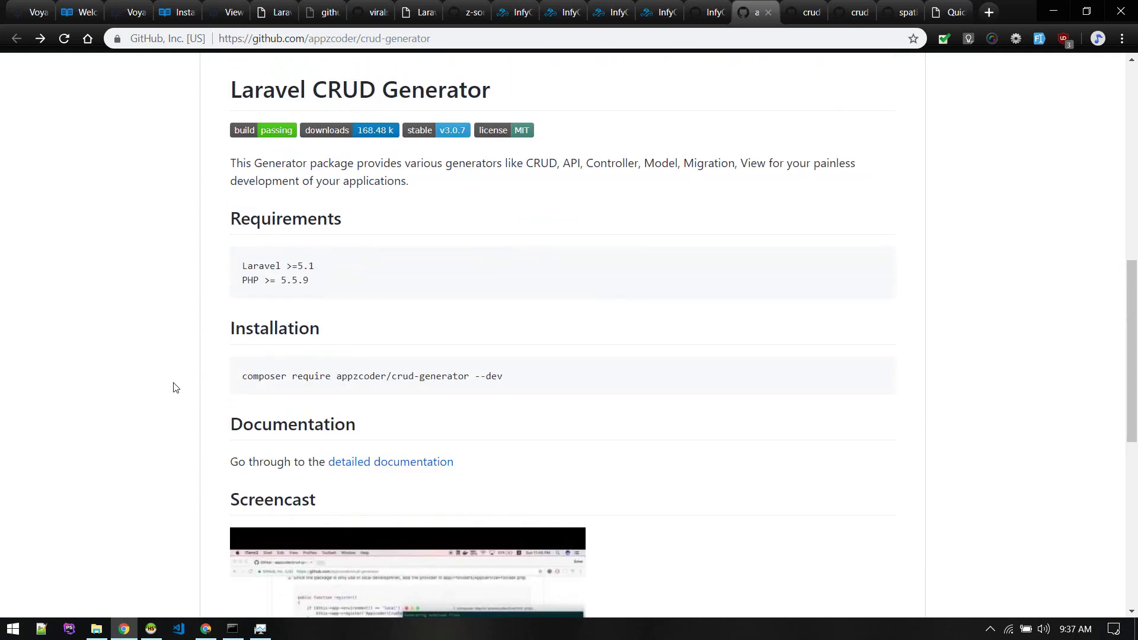
scroll(176, 387, "up", 9)
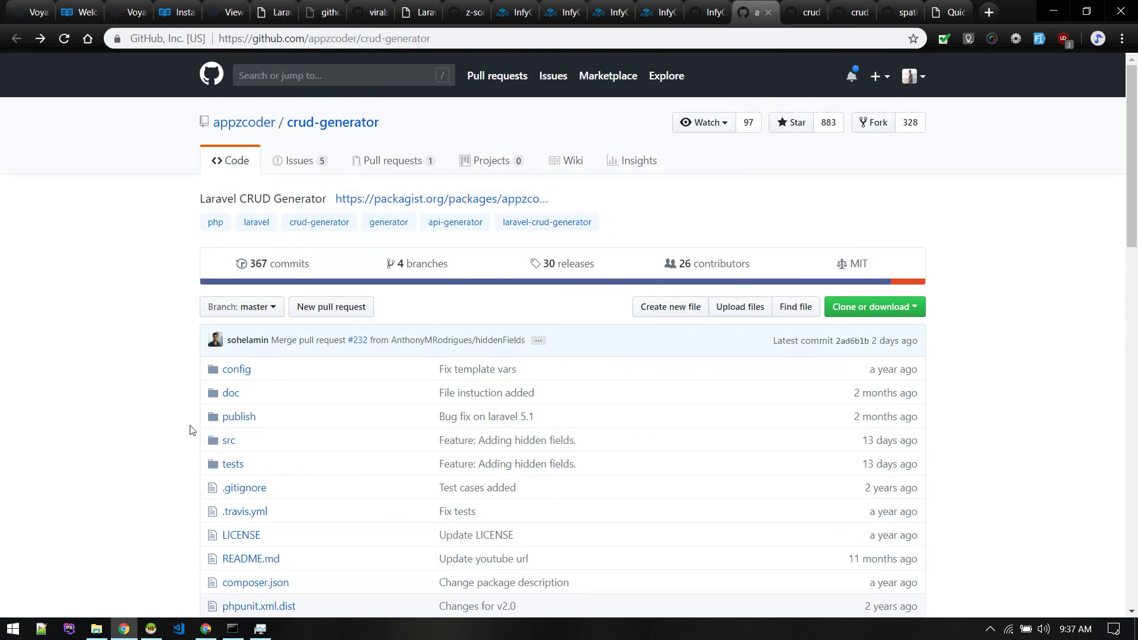
scroll(190, 430, "down", 3)
scroll(190, 431, "down", 6)
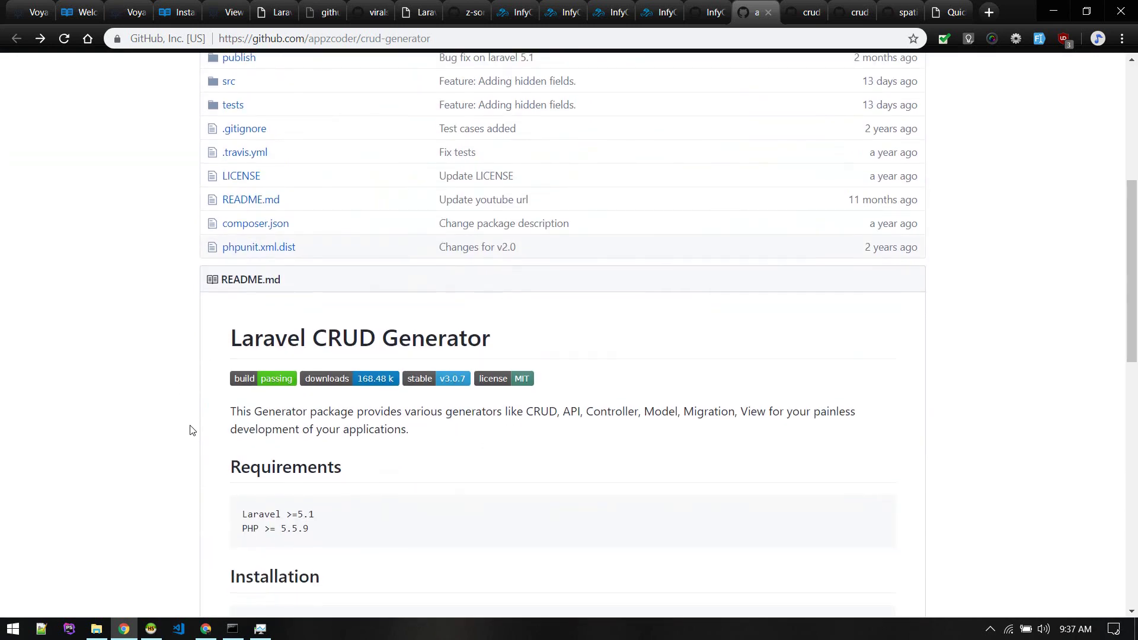
scroll(190, 431, "down", 9)
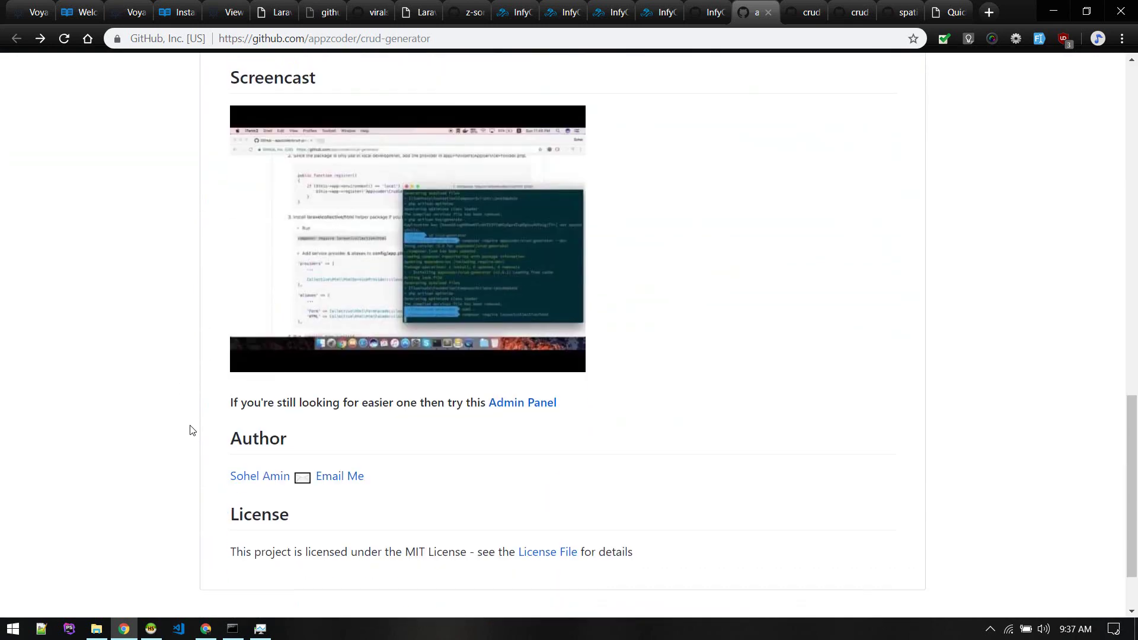
scroll(190, 430, "up", 15)
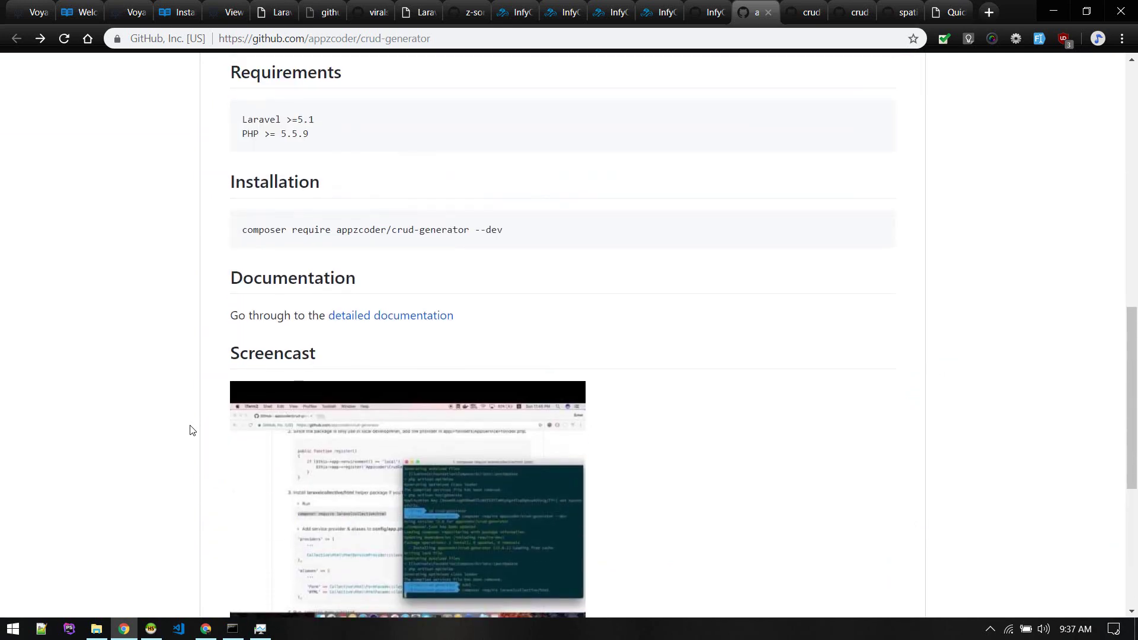
scroll(190, 430, "up", 6)
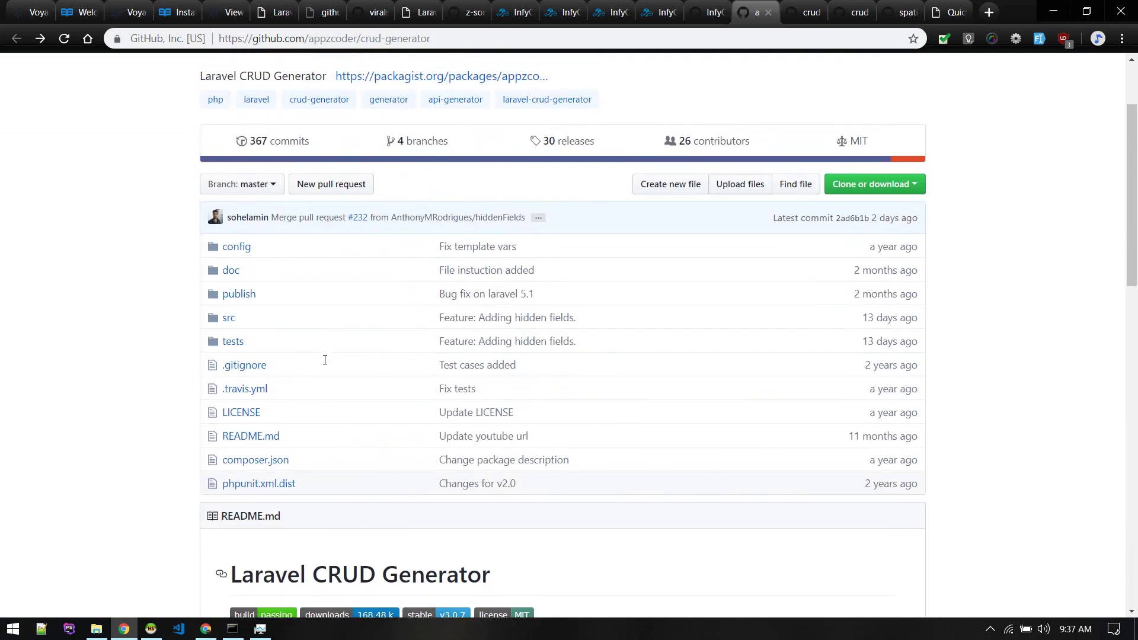
scroll(325, 359, "up", 1)
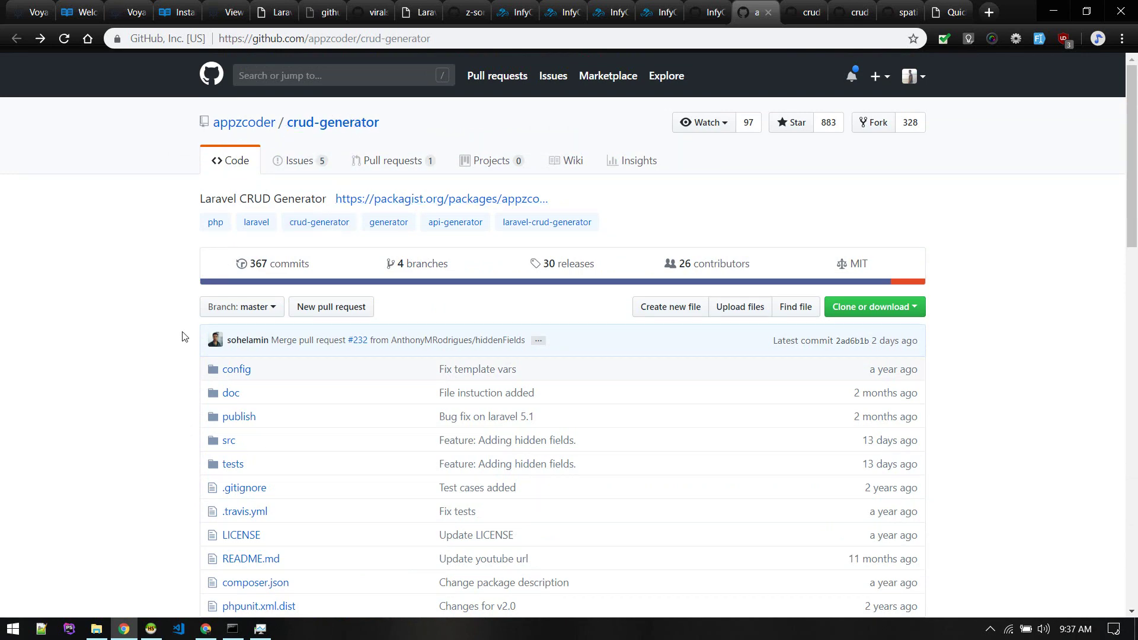
Go back to the InfyOmLabs/laravel-generator GitHub repository to compare it with crud-generator
left_click(655, 7)
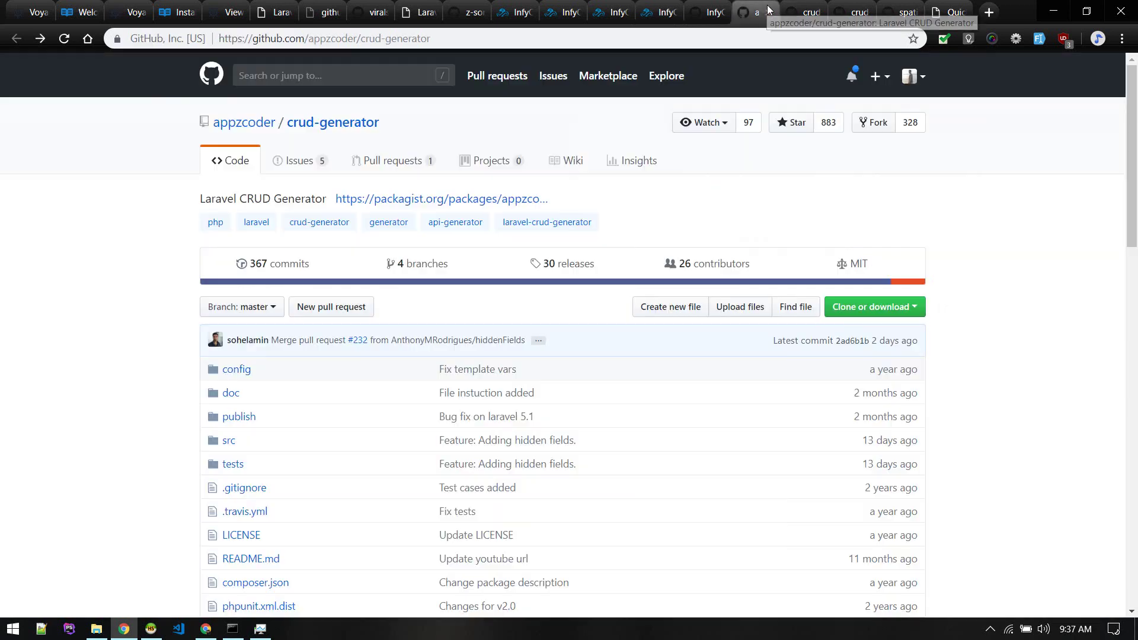
left_click(765, 10)
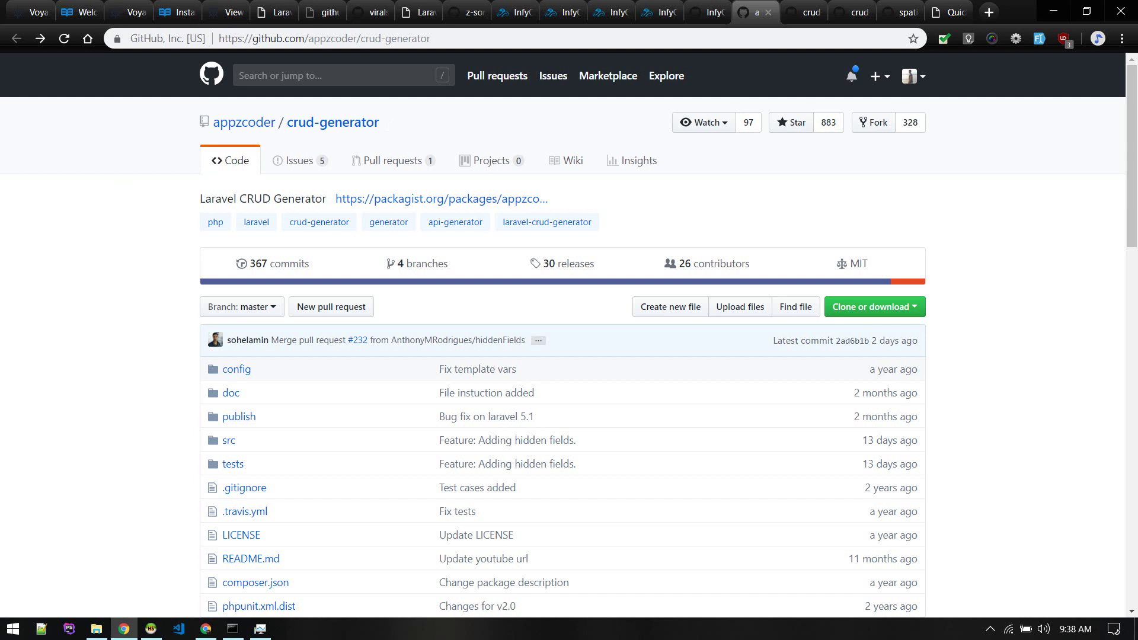
left_click(710, 7)
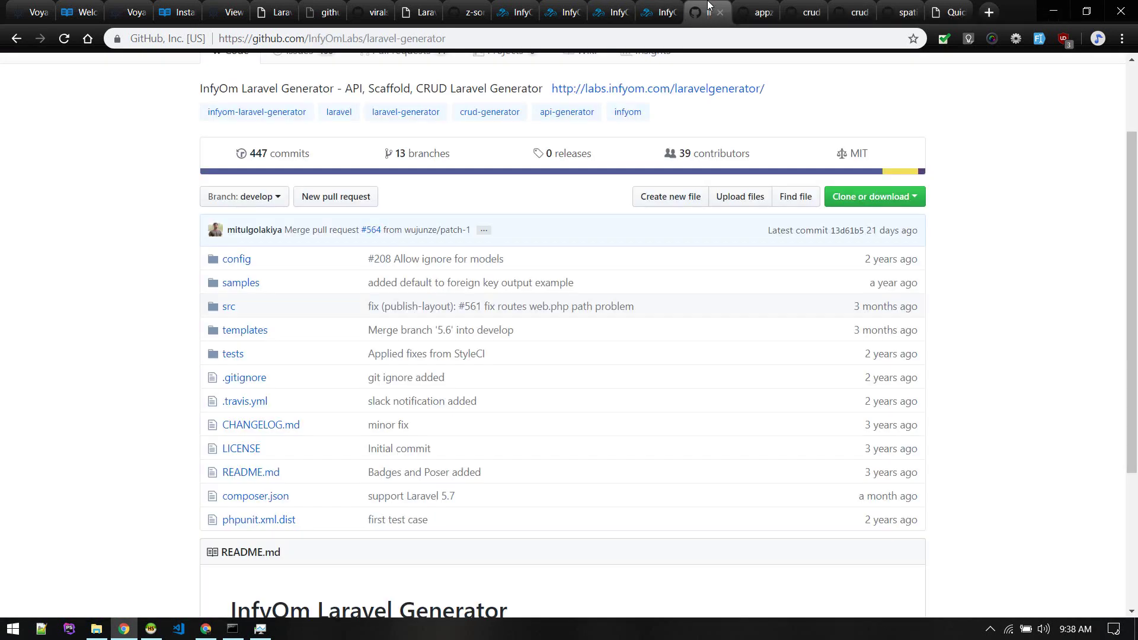
Switch to the spatie/laravel-permission GitHub repository, examine its file list and README contents, and return to the page start
left_click(900, 8)
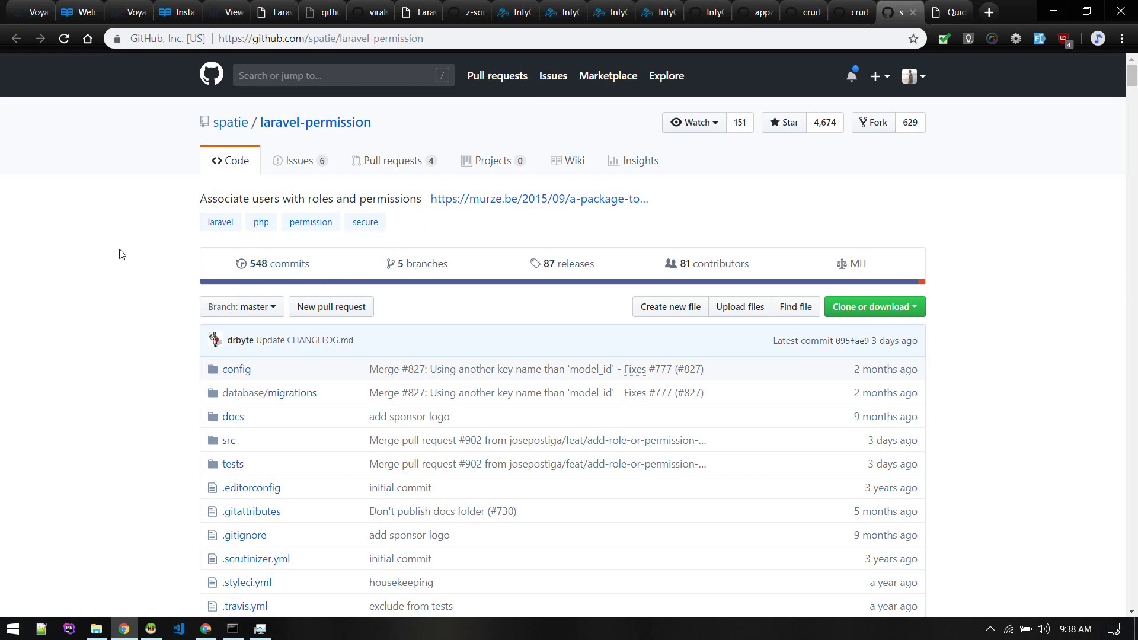
scroll(121, 254, "down", 5)
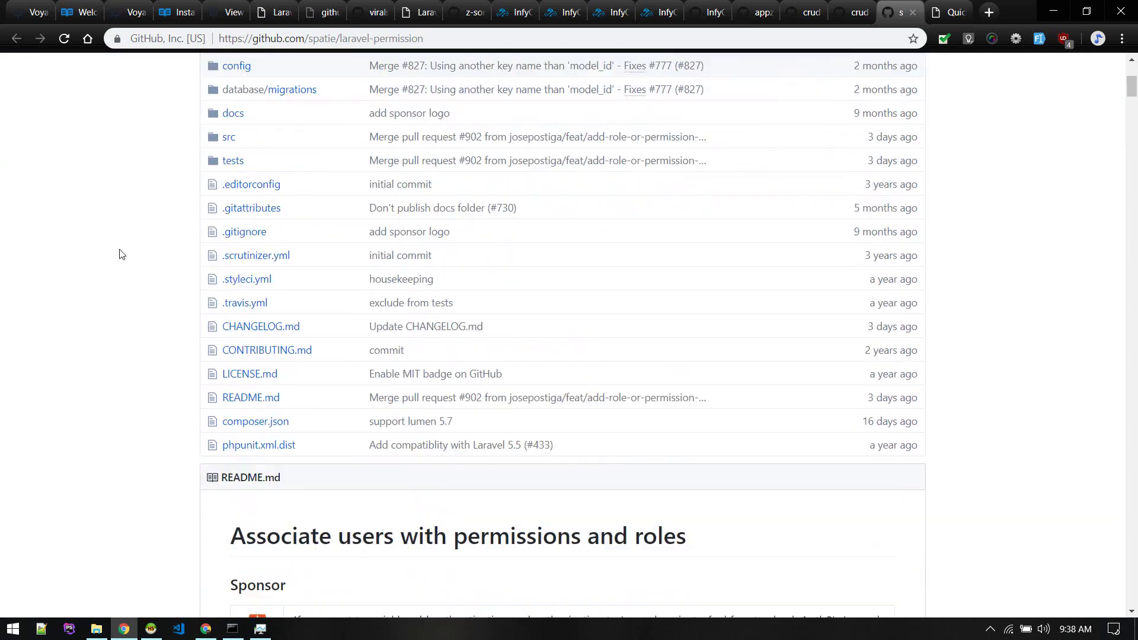
scroll(121, 254, "up", 1)
scroll(121, 255, "down", 8)
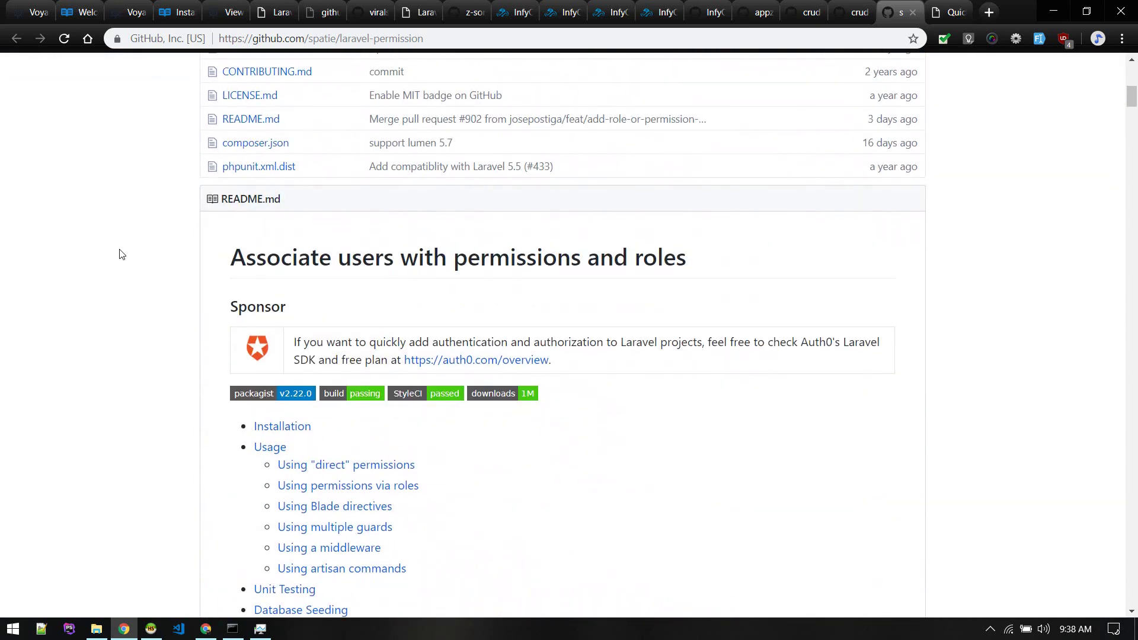
scroll(122, 254, "down", 4)
scroll(121, 254, "up", 12)
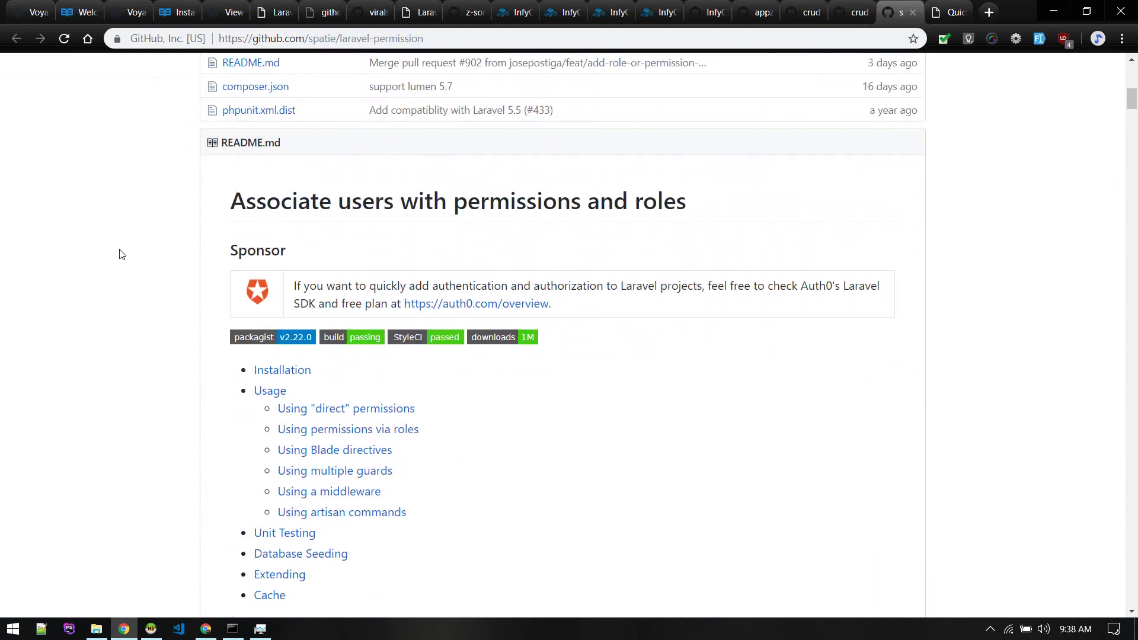
scroll(121, 255, "up", 1)
scroll(121, 254, "down", 2)
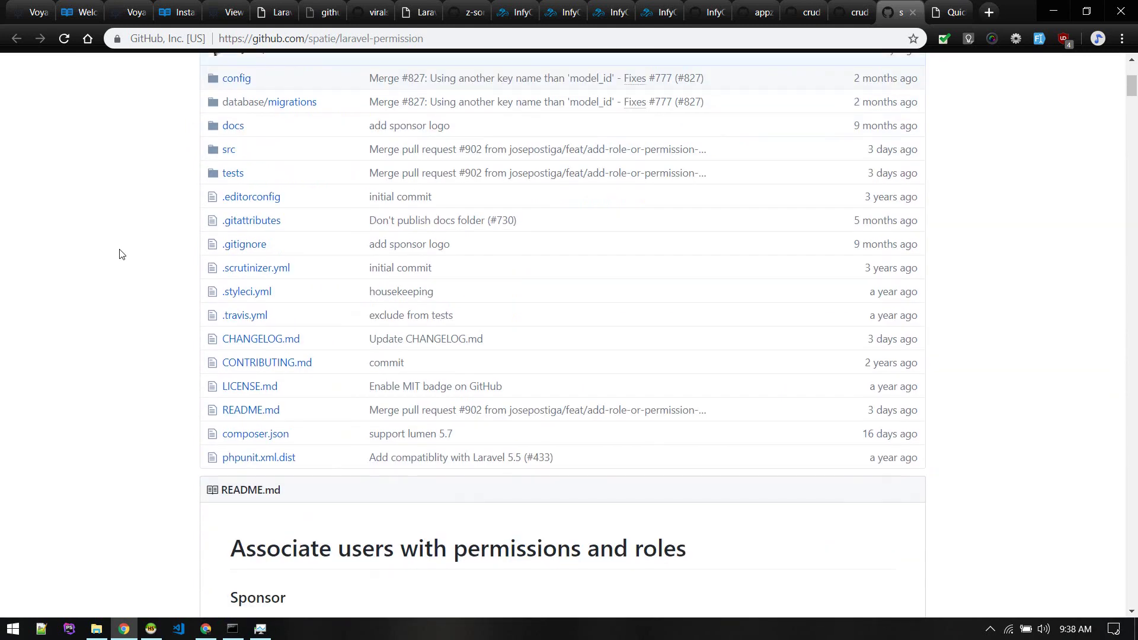
scroll(121, 255, "up", 5)
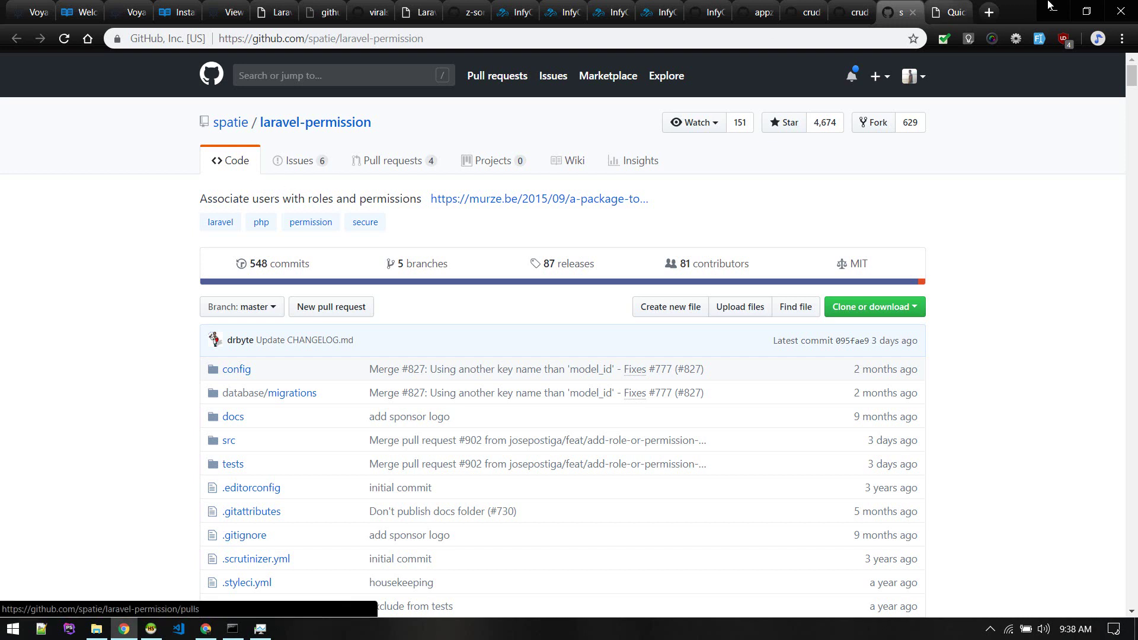
Revisit the crud-generator documentation and the InfyOm Laravel Generator site, and return to the spatie/laravel-permission repository
left_click(862, 15)
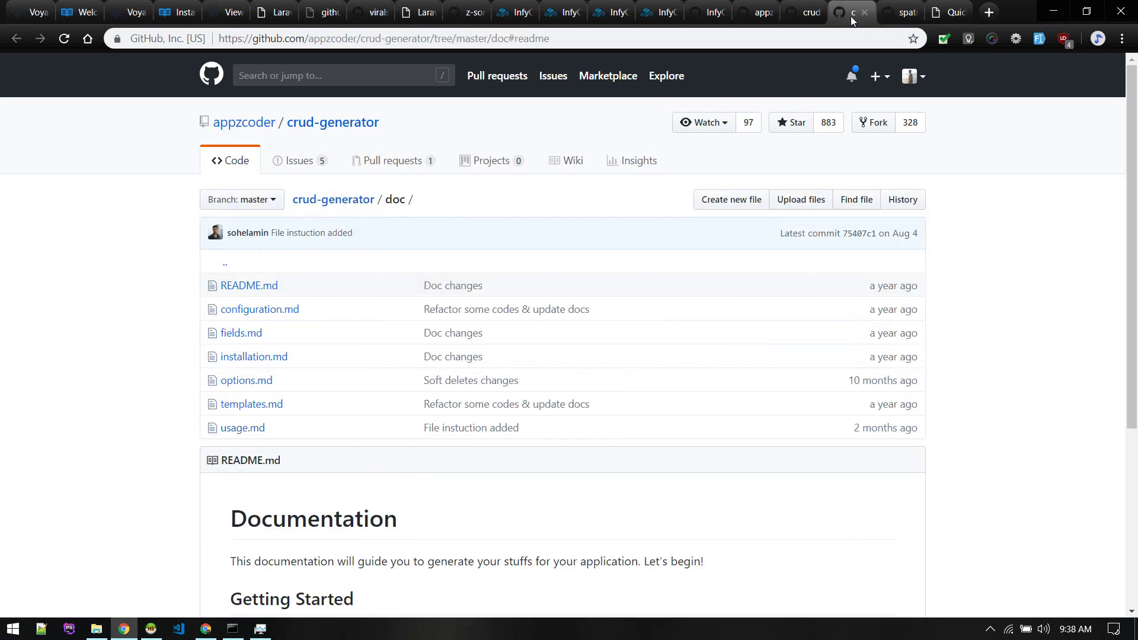
left_click(660, 12)
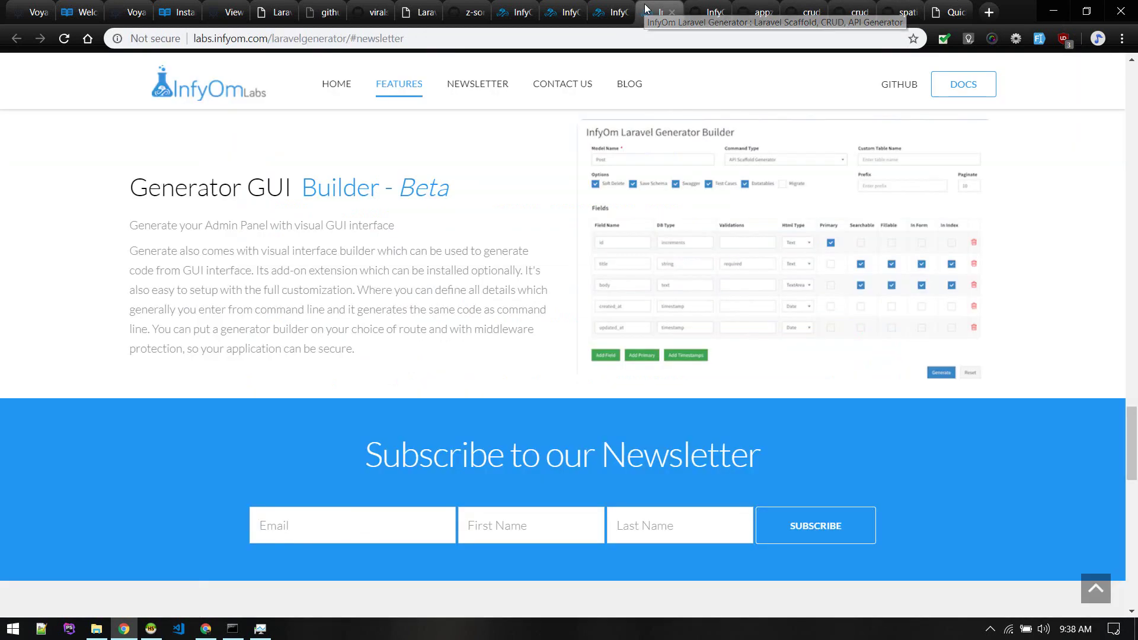
left_click(948, 12)
key("ctrl+l")
type("laravel bo")
left_click(912, 12)
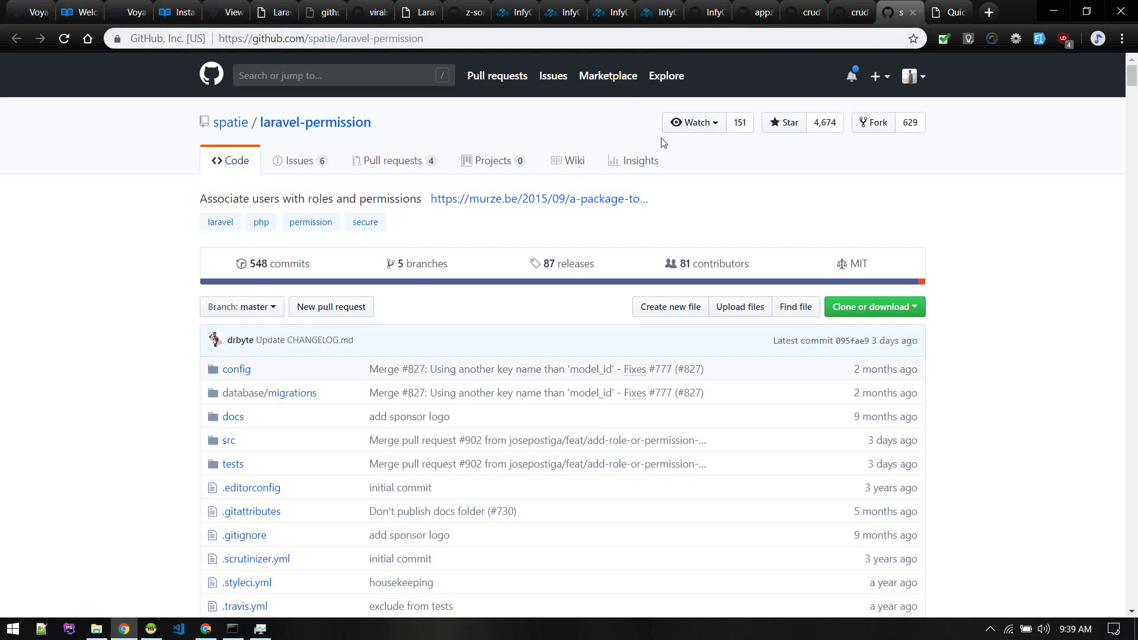
Compare the Laravel Boilerplate website with the laravel-permission repository, and highlight the site's LARAVELBOILERPLATE heading
left_click(428, 14)
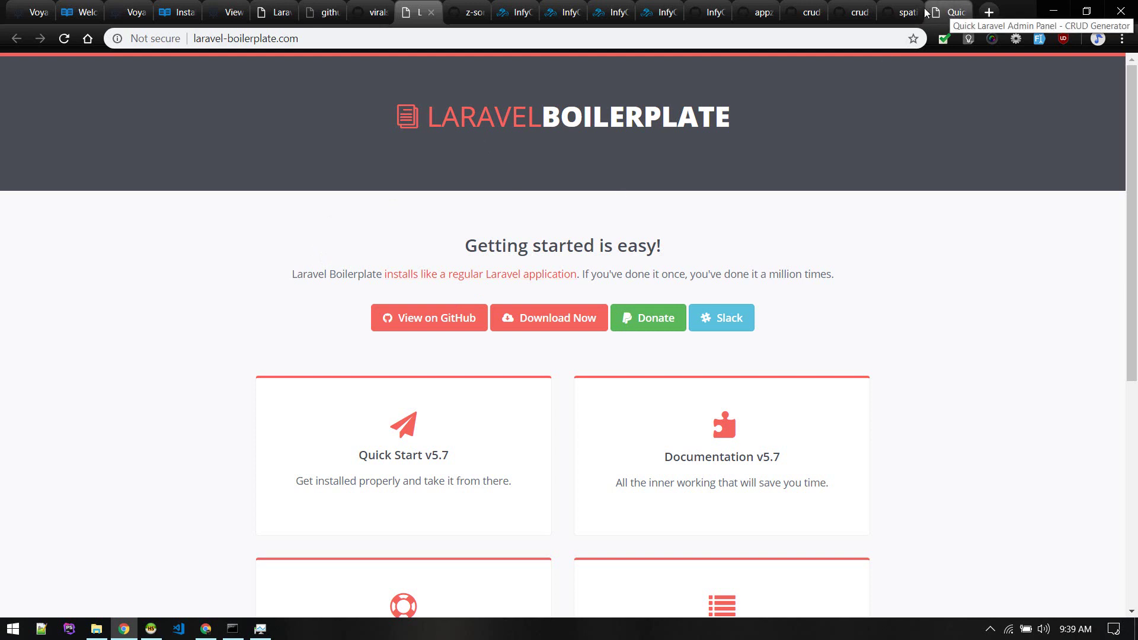
left_click(895, 13)
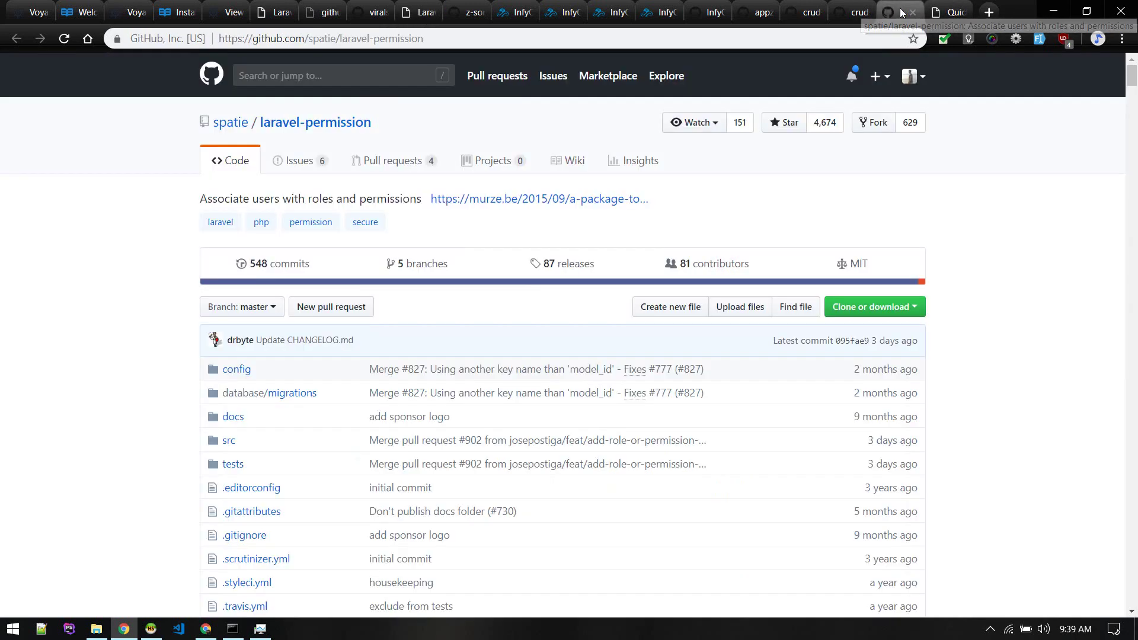
left_click(422, 11)
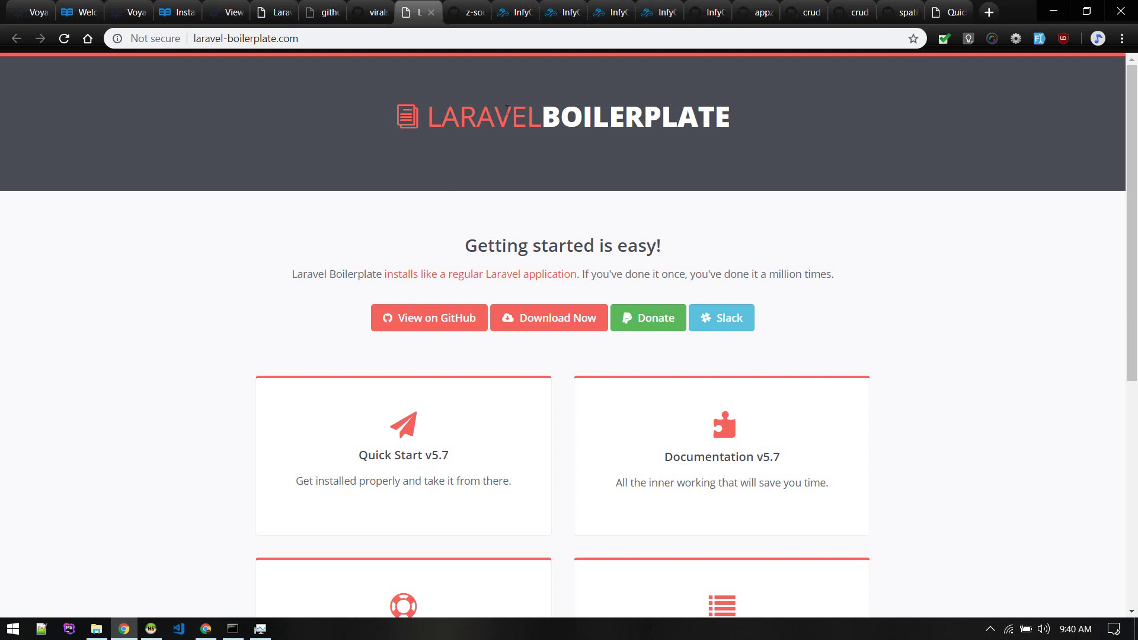
left_click_drag(640, 121, 734, 139)
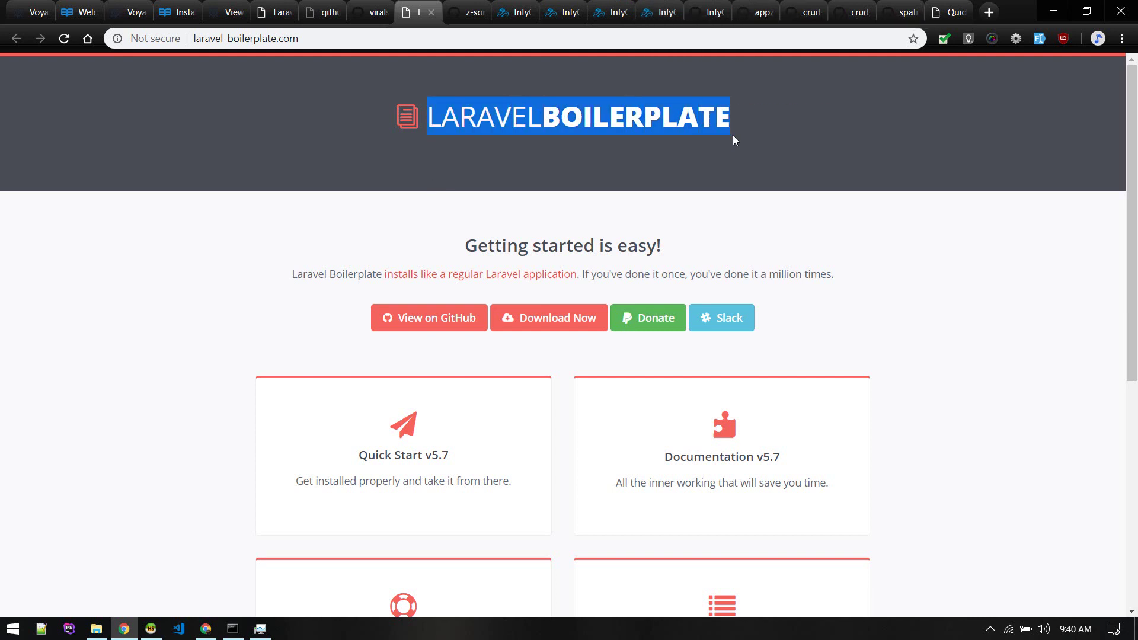
Switch to the laravel-adminpanel GitHub repository and examine its overview, file list and README installation commands
key("ctrl+shift+Tab")
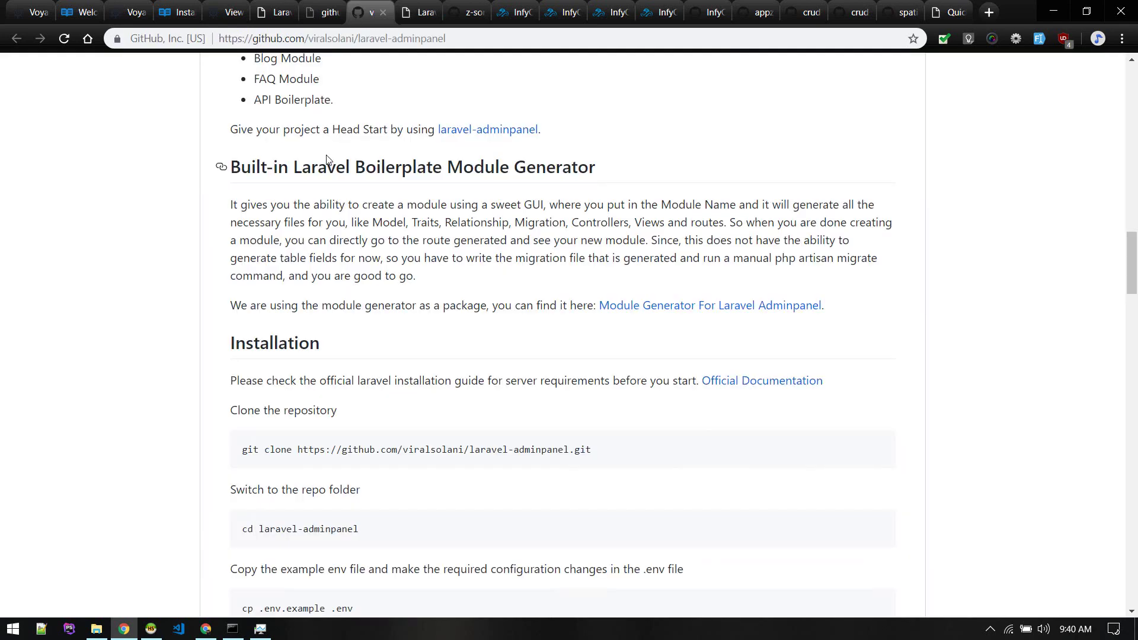
scroll(326, 159, "up", 20)
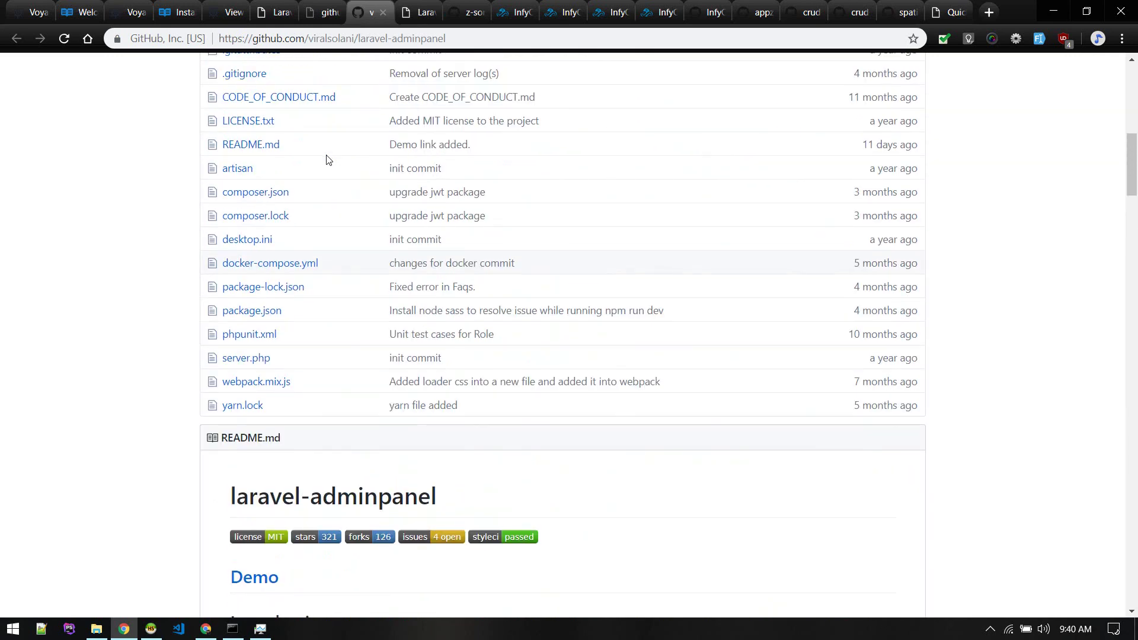
scroll(327, 159, "up", 2)
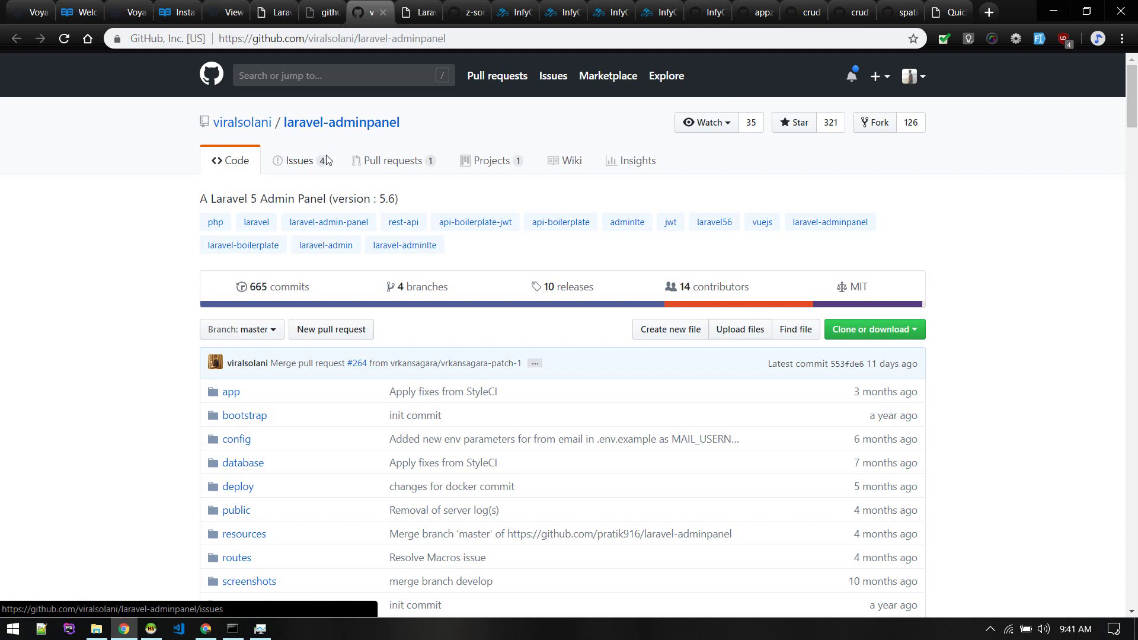
scroll(159, 264, "down", 3)
scroll(159, 263, "down", 15)
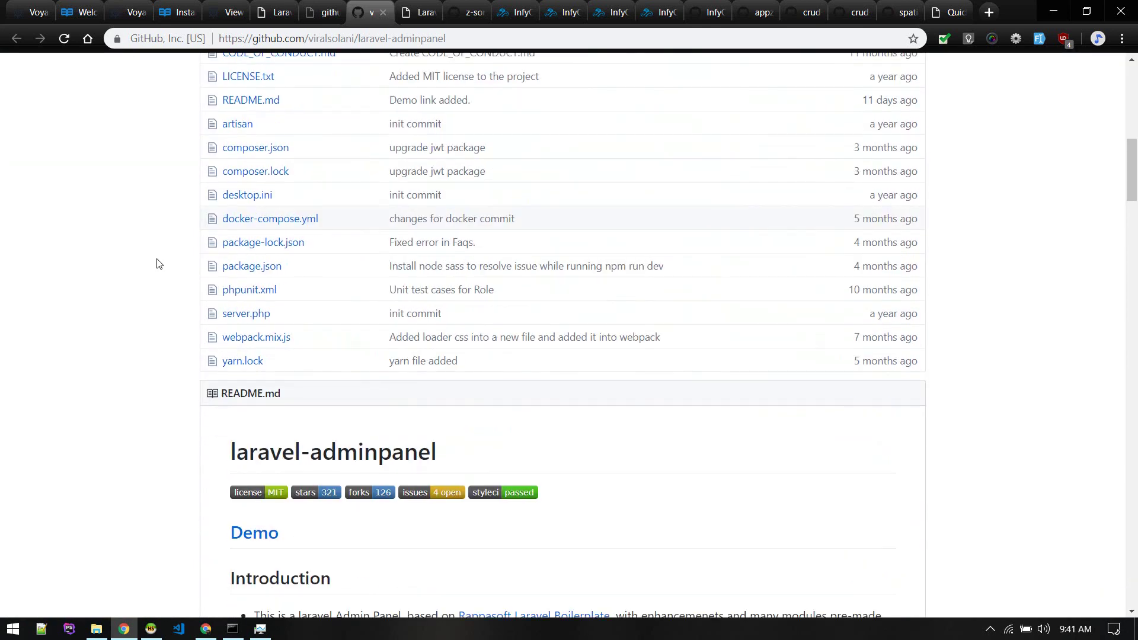
scroll(159, 264, "down", 20)
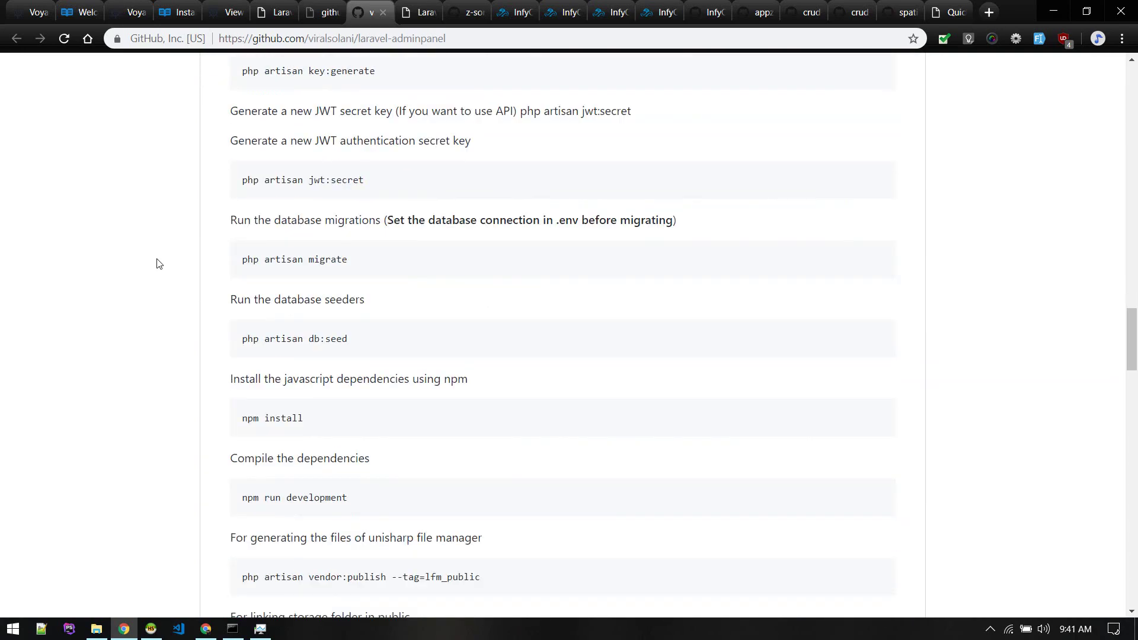